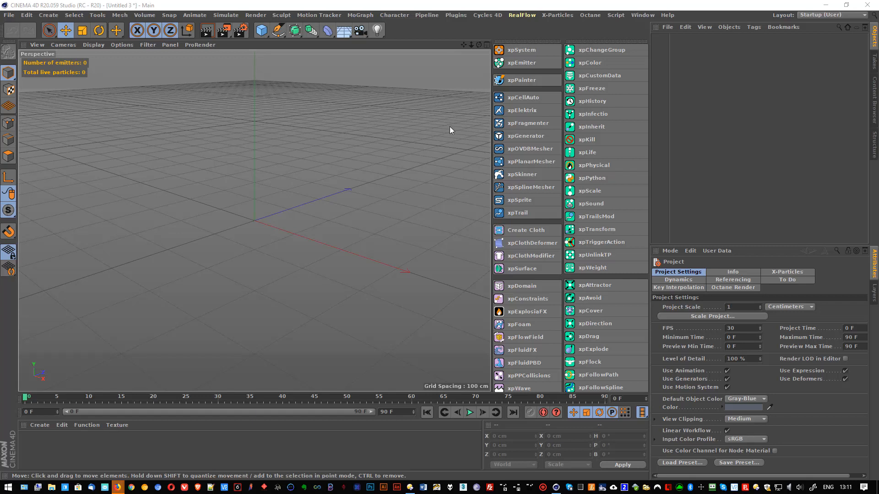
# View the X-Particles version information and look through the X-Particles object palette
pyautogui.click(555, 15)
pyautogui.click(562, 29)
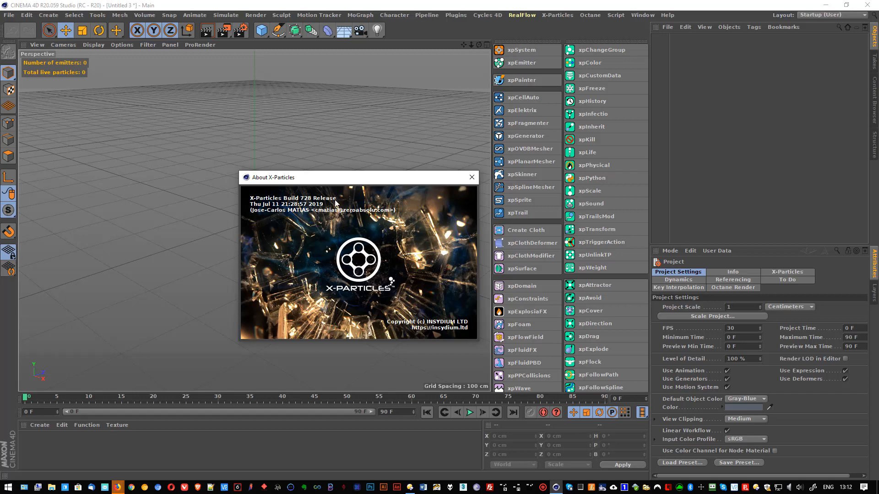
pyautogui.click(472, 177)
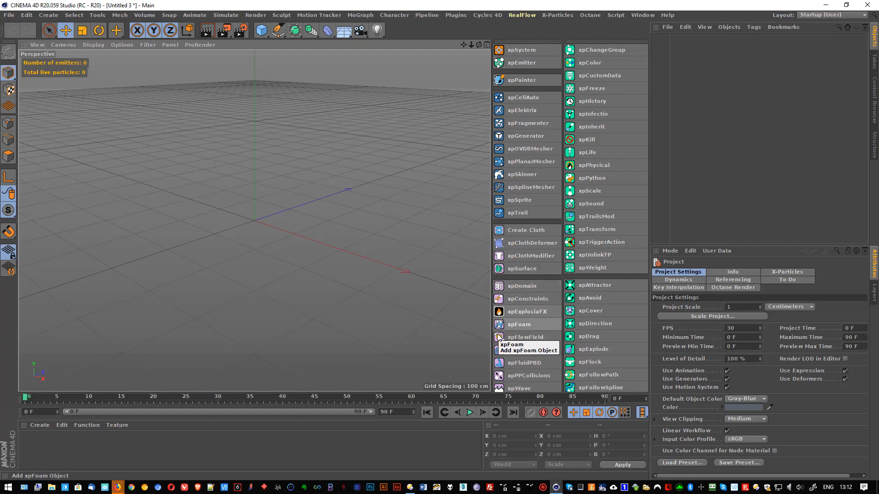
pyautogui.scroll(-4, 506, 325)
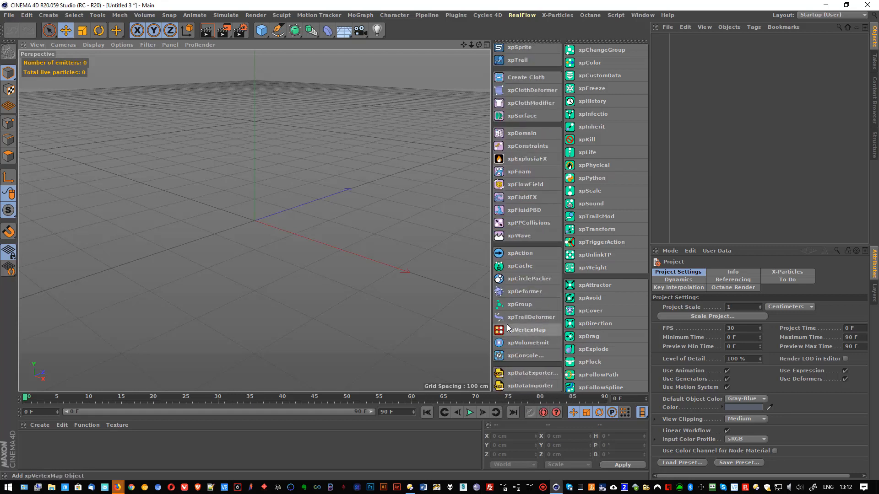
pyautogui.scroll(4, 516, 282)
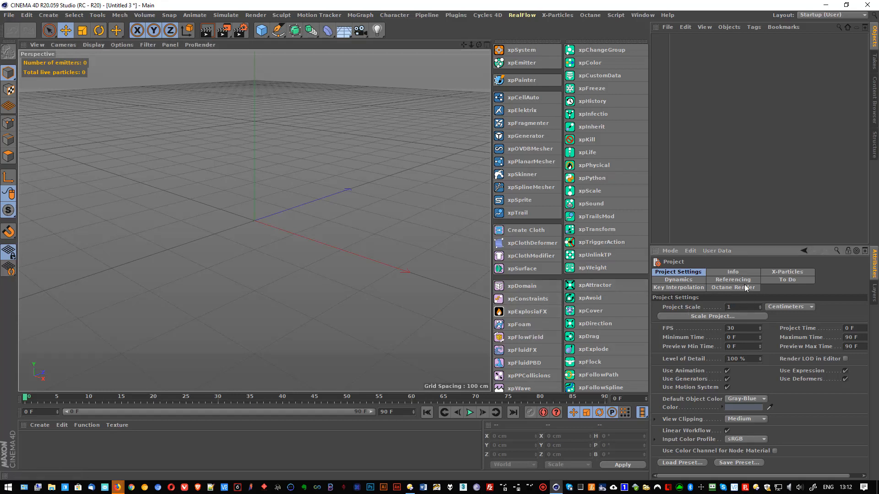
# Set the project to 25 FPS with a maximum time of 200 frames, and load the Cycles4D_25fps render preset
pyautogui.click(698, 420)
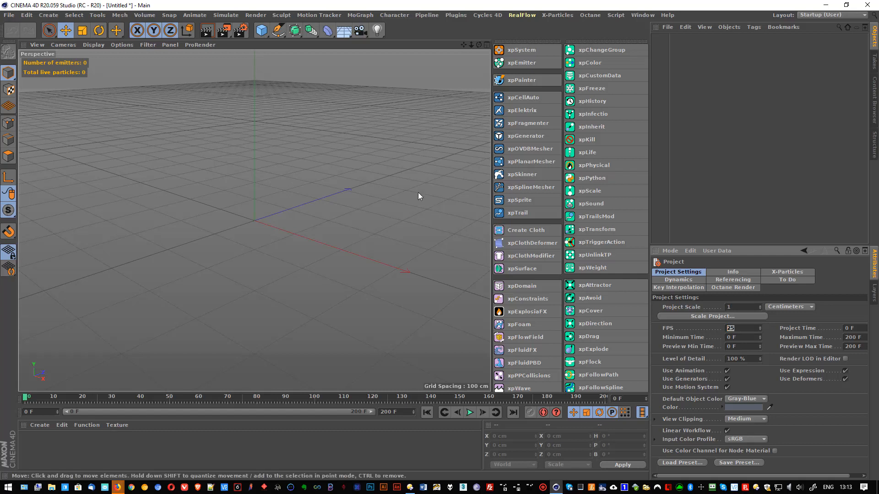
pyautogui.click(242, 30)
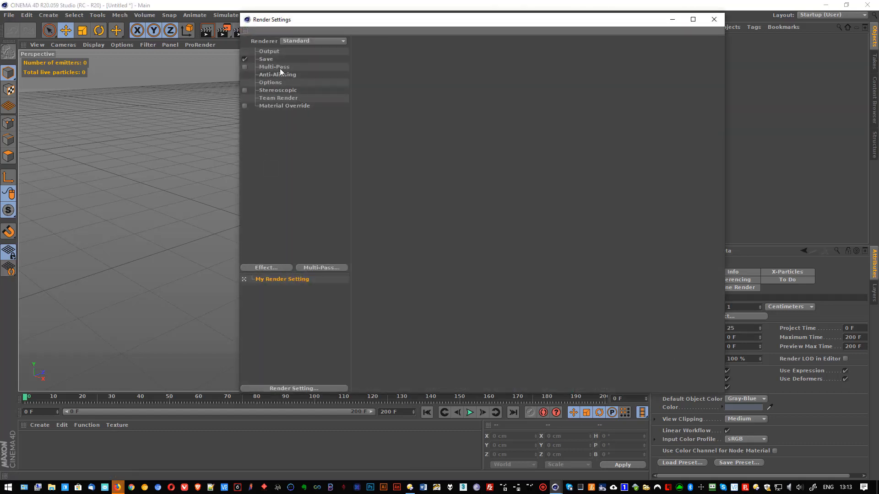
pyautogui.click(325, 389)
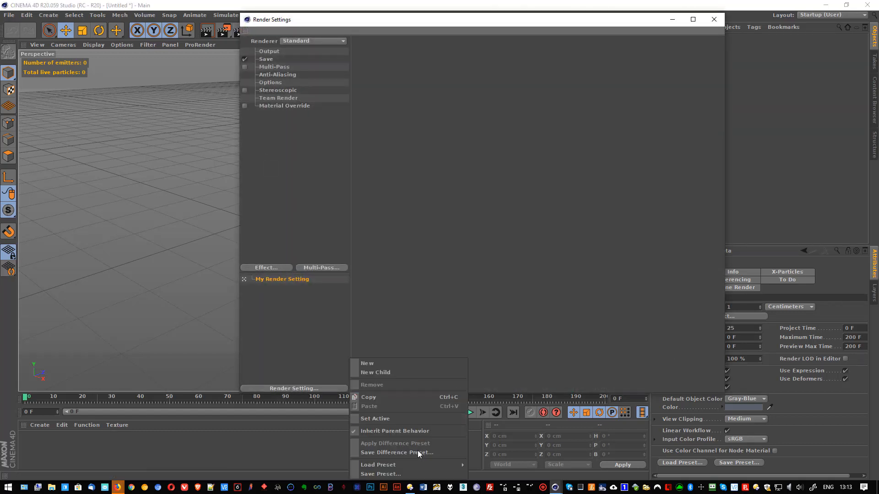
pyautogui.moveTo(432, 465)
pyautogui.click(489, 473)
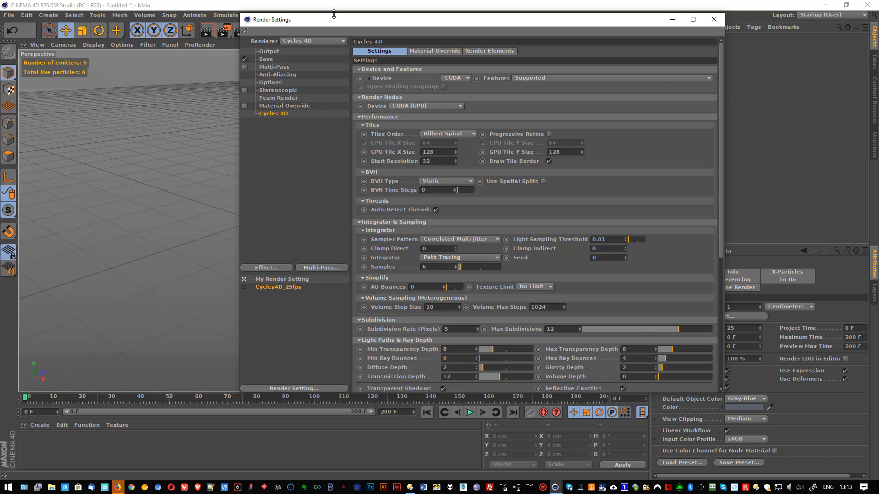
pyautogui.moveTo(335, 13); pyautogui.dragTo(247, 75)
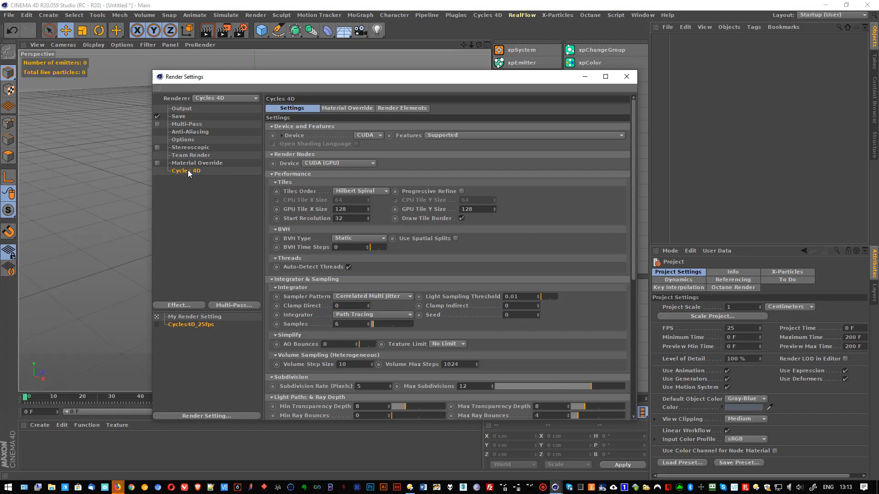
# Expand the Cycles 4D device list to inspect the available CUDA render devices
pyautogui.click(367, 135)
pyautogui.click(307, 156)
pyautogui.click(282, 136)
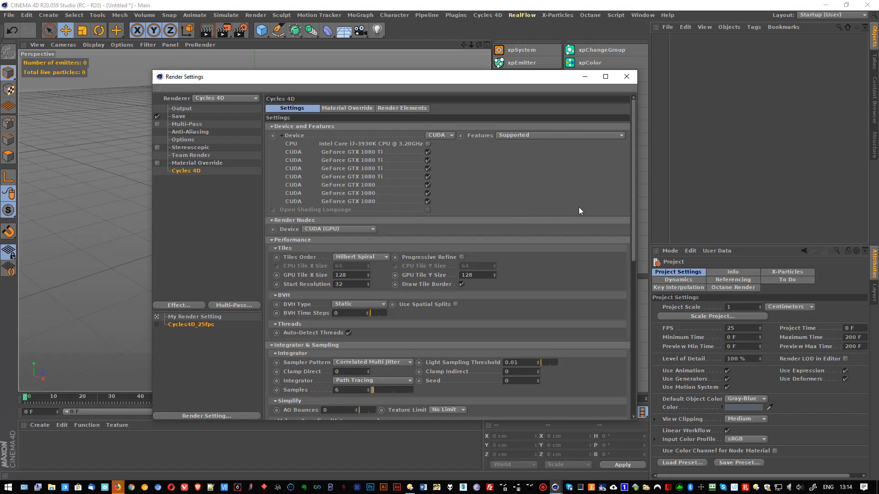
# Set the Cycles 4D integrator samples to 5
pyautogui.scroll(-5, 580, 209)
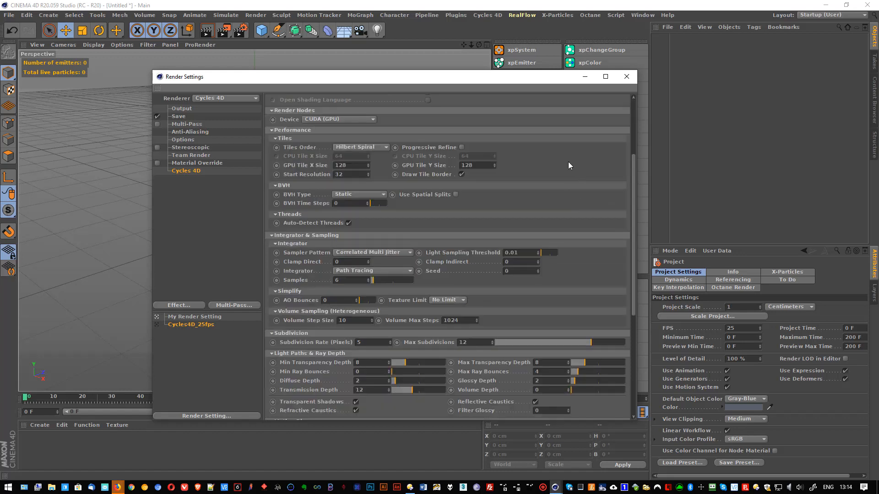
pyautogui.doubleClick(338, 280)
pyautogui.write('5')
pyautogui.press('Return')
# Set the render output size to 720 x 1280 pixels and close the render settings
pyautogui.click(183, 110)
pyautogui.doubleClick(341, 117)
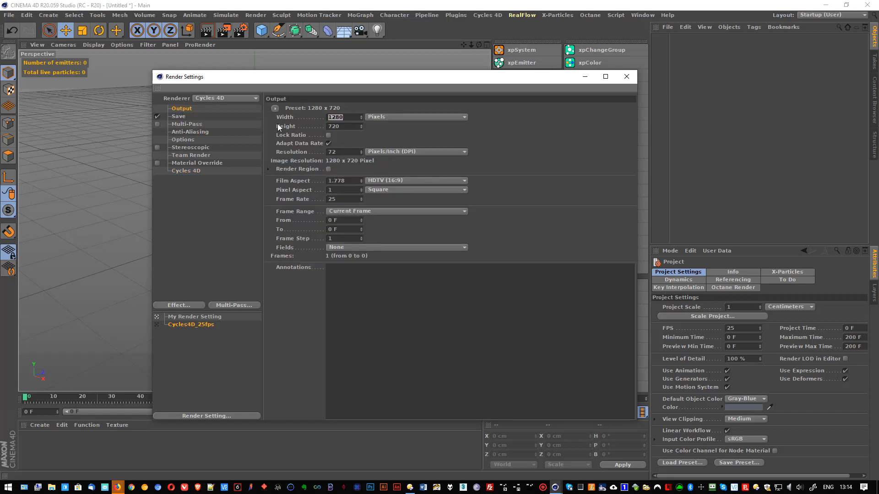
pyautogui.write('720')
pyautogui.press('Tab')
pyautogui.press('Tab')
pyautogui.write('1280')
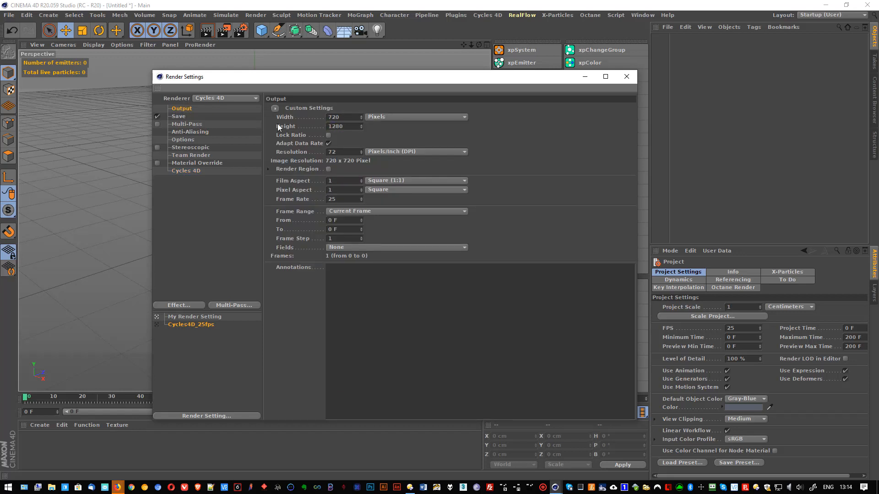
pyautogui.press('Return')
pyautogui.click(626, 76)
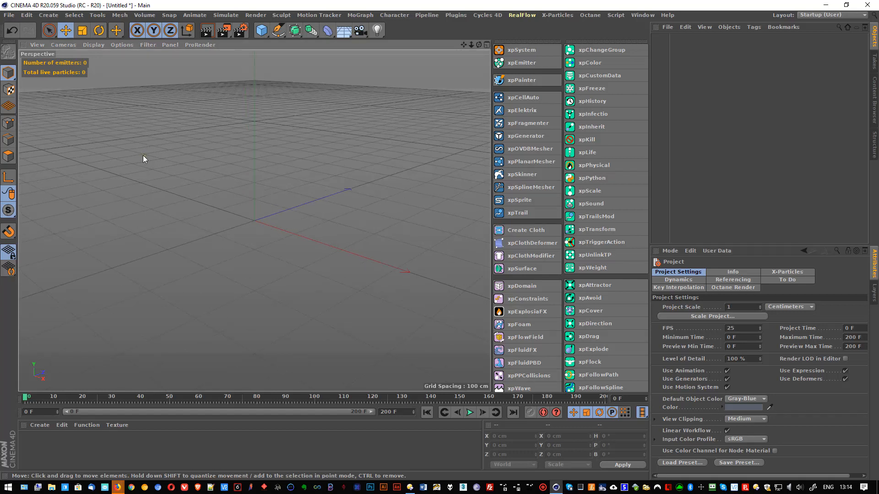
# Review the output and Cycles 4D render settings once more and close them
pyautogui.click(239, 35)
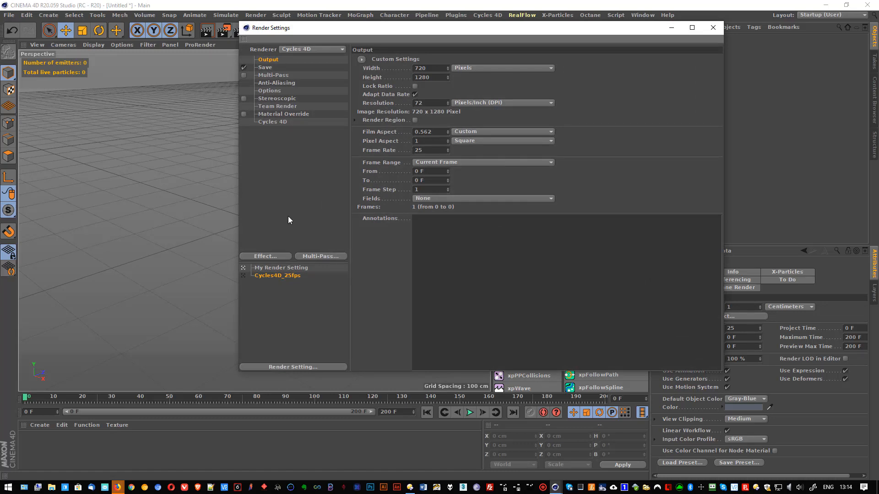
pyautogui.click(274, 122)
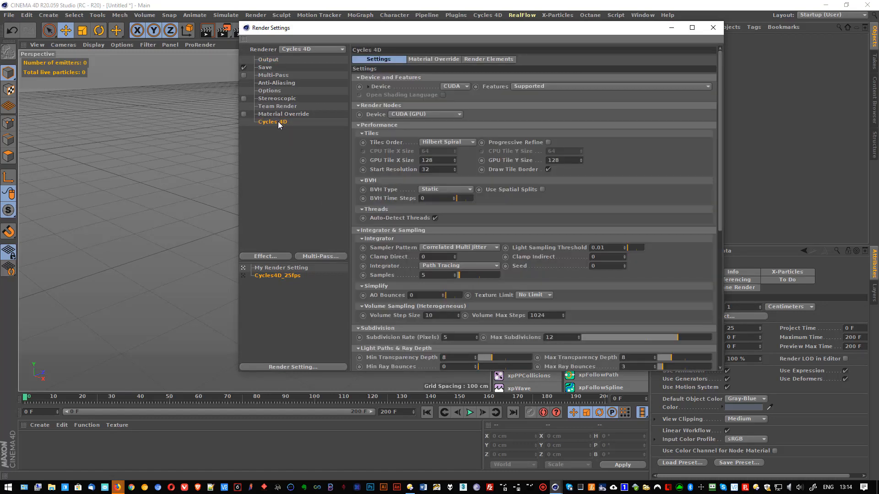
pyautogui.click(712, 28)
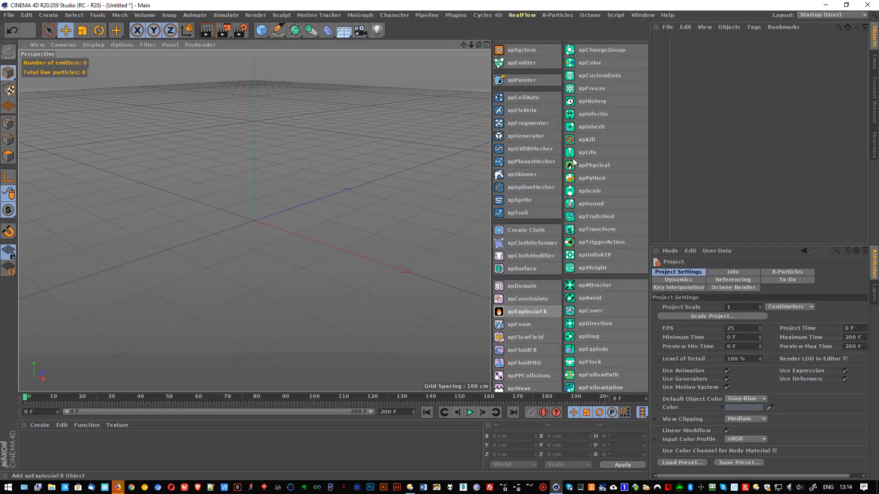
pyautogui.click(516, 53)
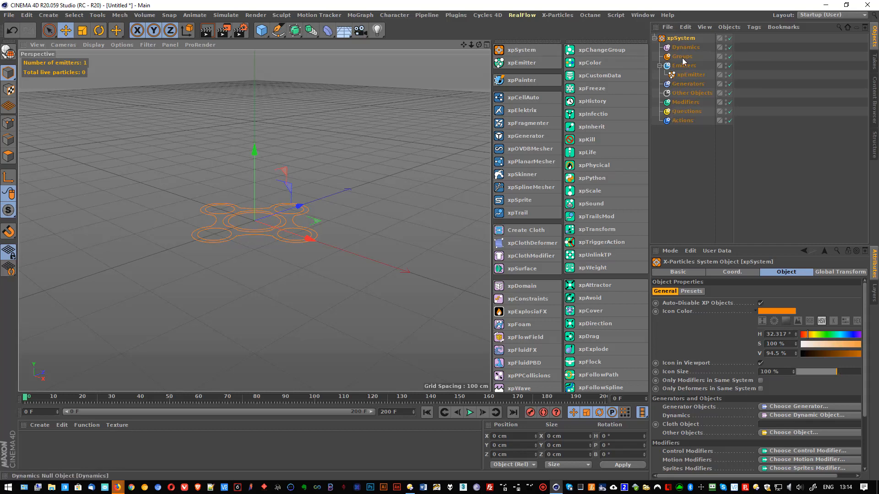
pyautogui.click(684, 75)
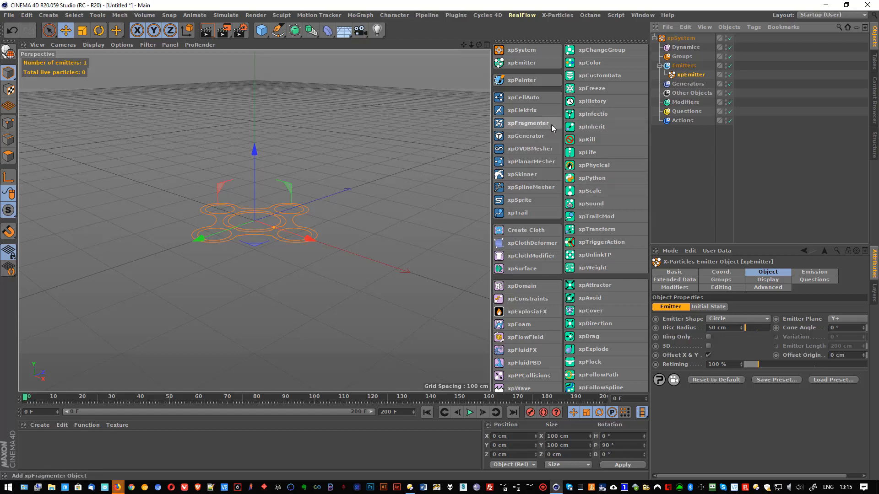
pyautogui.hotkey('ctrl', 'z')
pyautogui.hotkey('ctrl', 'z')
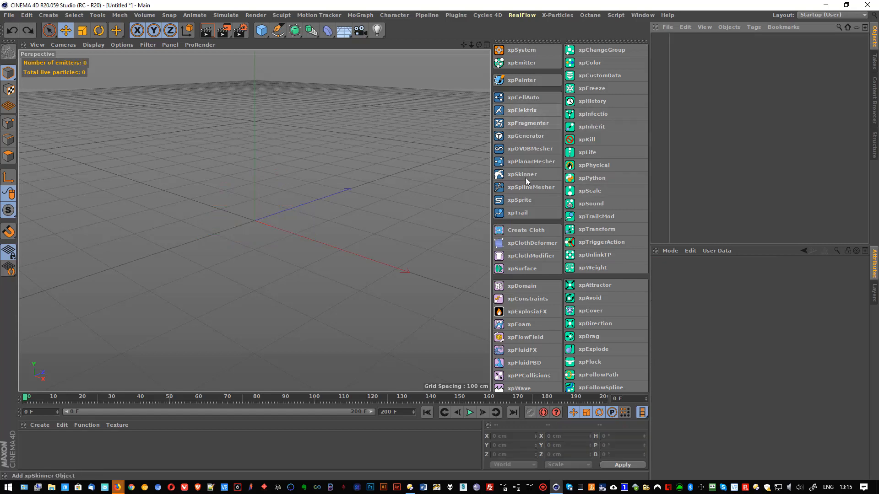
# Add an xpExplosiaFX object to the scene and view its bounding container from the front
pyautogui.click(525, 314)
pyautogui.keyDown('alt'); pyautogui.moveTo(367, 222); pyautogui.dragTo(347, 220); pyautogui.keyUp('alt')
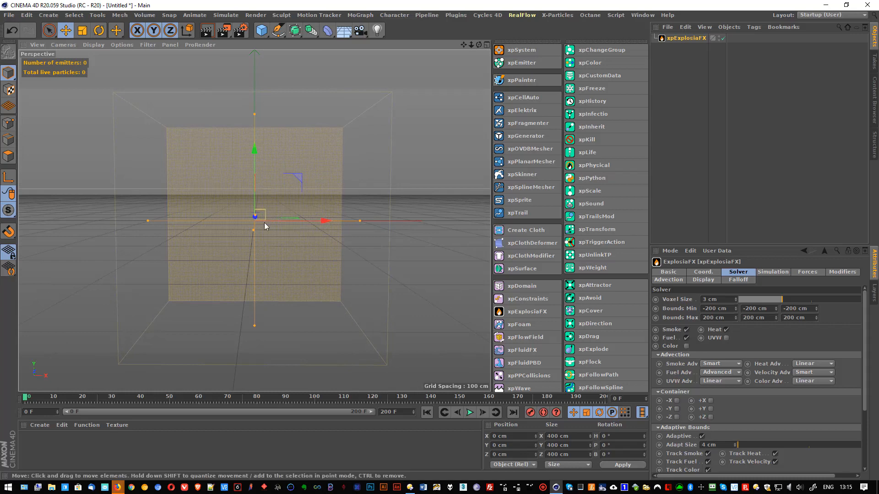
pyautogui.keyDown('alt'); pyautogui.moveTo(255, 212); pyautogui.dragTo(270, 187); pyautogui.keyUp('alt')
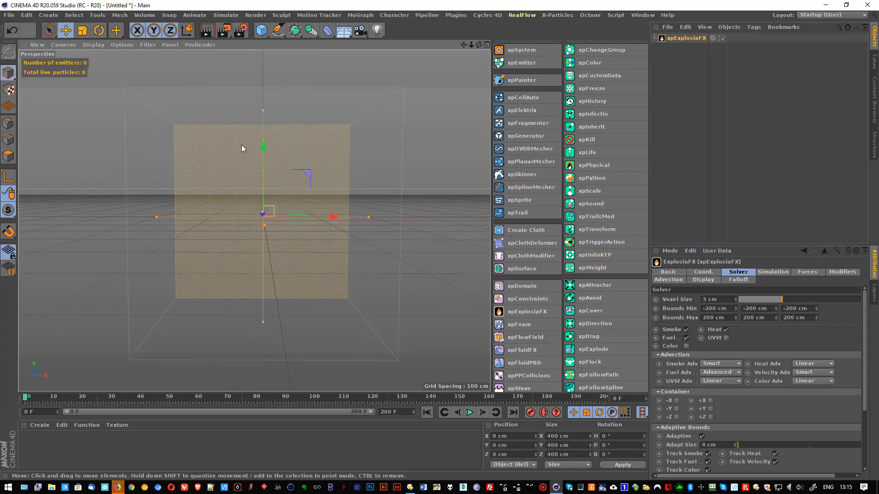
pyautogui.moveTo(324, 204)
pyautogui.keyDown('alt'); pyautogui.mouseDown()
pyautogui.moveTo(268, 259)
pyautogui.moveTo(218, 254)
pyautogui.moveTo(326, 200)
pyautogui.mouseUp(); pyautogui.keyUp('alt')
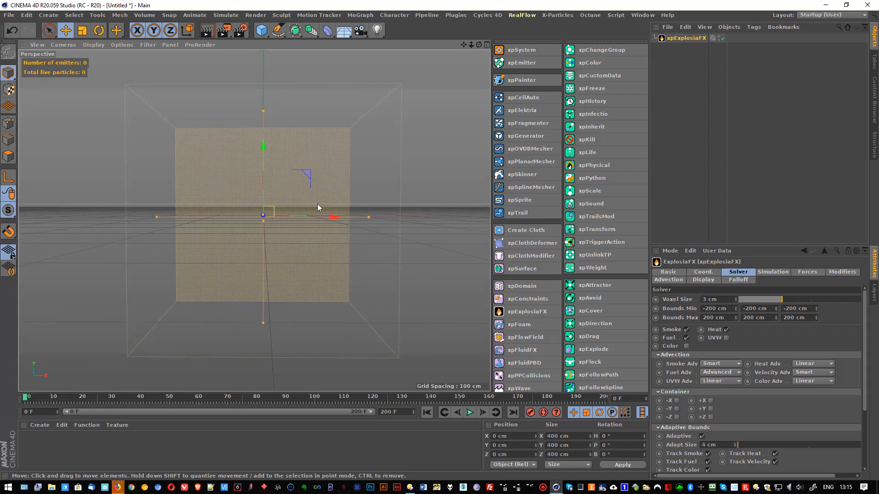
# Extend the ExplosiaFX container downward so its minimum Y bound is at about -967 cm
pyautogui.scroll(-5, 304, 209)
pyautogui.moveTo(282, 270); pyautogui.dragTo(284, 430)
pyautogui.scroll(-3, 287, 221)
pyautogui.scroll(2, 287, 221)
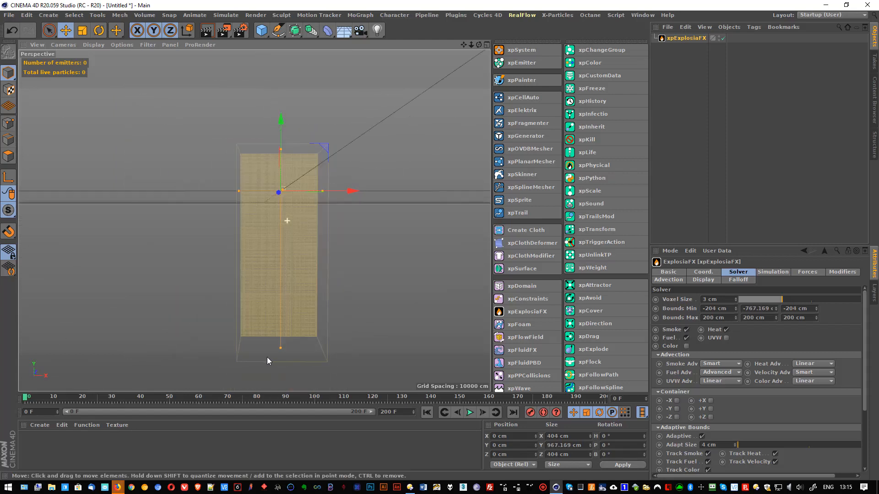
pyautogui.moveTo(282, 349); pyautogui.dragTo(280, 397)
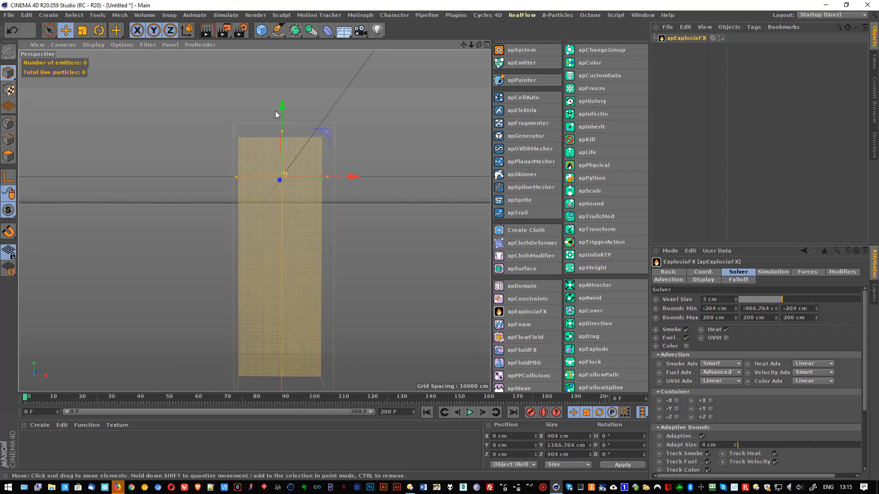
# Inspect the ExplosiaFX voxel grid up close and set its voxel size to 7 cm
pyautogui.keyDown('alt'); pyautogui.moveTo(280, 210); pyautogui.dragTo(248, 177, button='middle'); pyautogui.keyUp('alt')
pyautogui.keyDown('alt'); pyautogui.moveTo(249, 176); pyautogui.dragTo(256, 202); pyautogui.keyUp('alt')
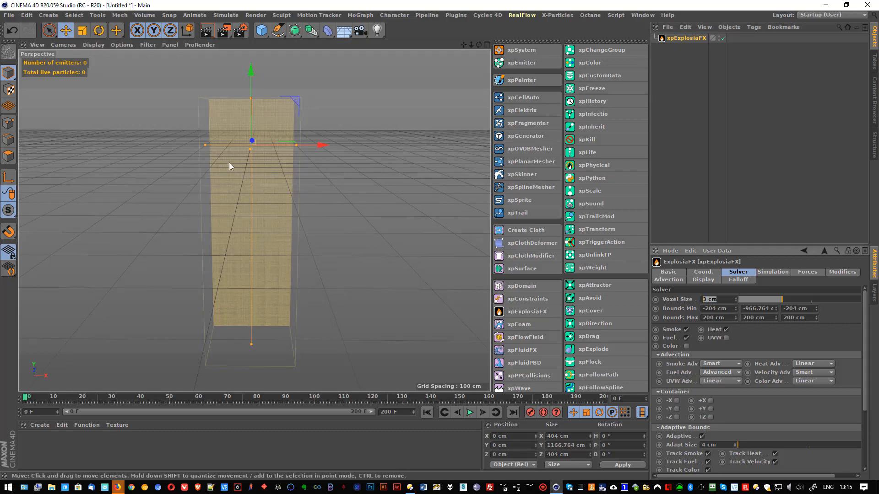
pyautogui.scroll(5, 247, 169)
pyautogui.scroll(5, 249, 172)
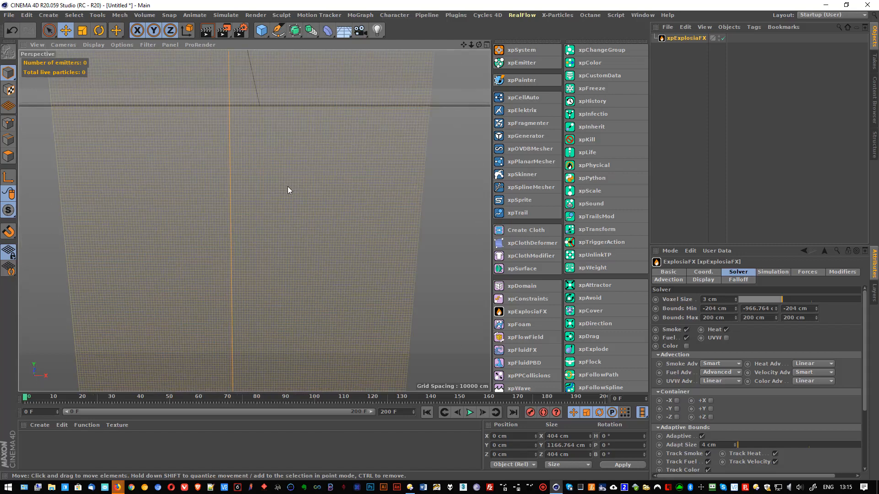
pyautogui.scroll(-5, 281, 191)
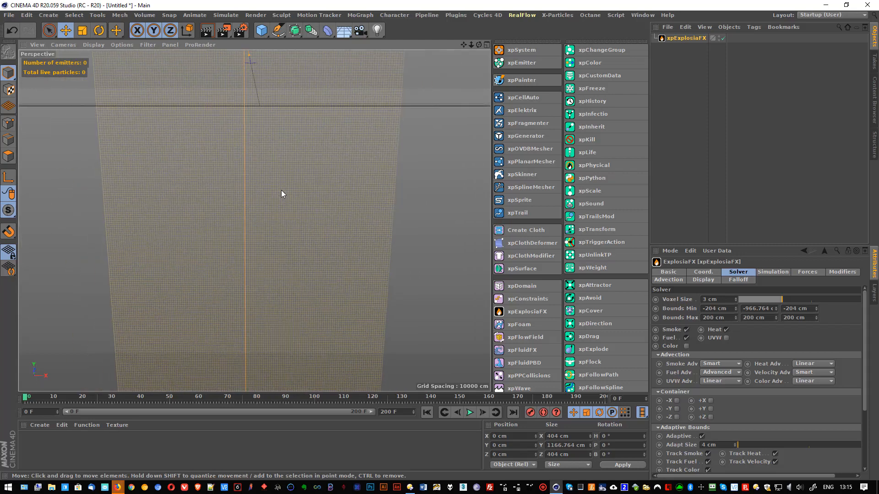
pyautogui.scroll(-4, 281, 190)
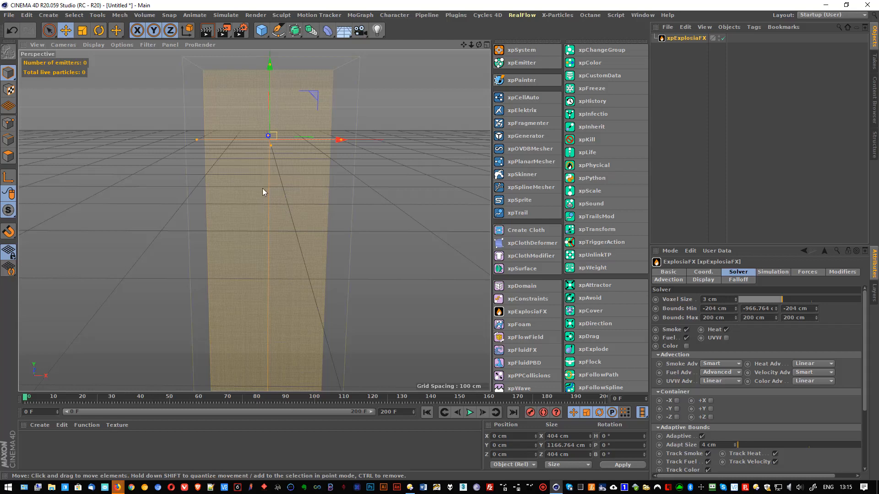
pyautogui.moveTo(781, 300); pyautogui.dragTo(840, 299)
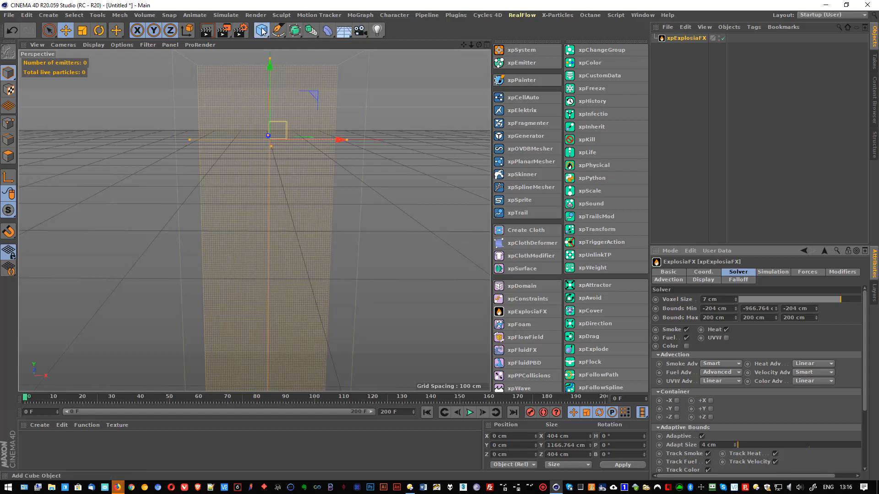
# Add a sphere at the scene origin inside the container and set its radius to 50 cm
pyautogui.moveTo(261, 31); pyautogui.dragTo(456, 63)
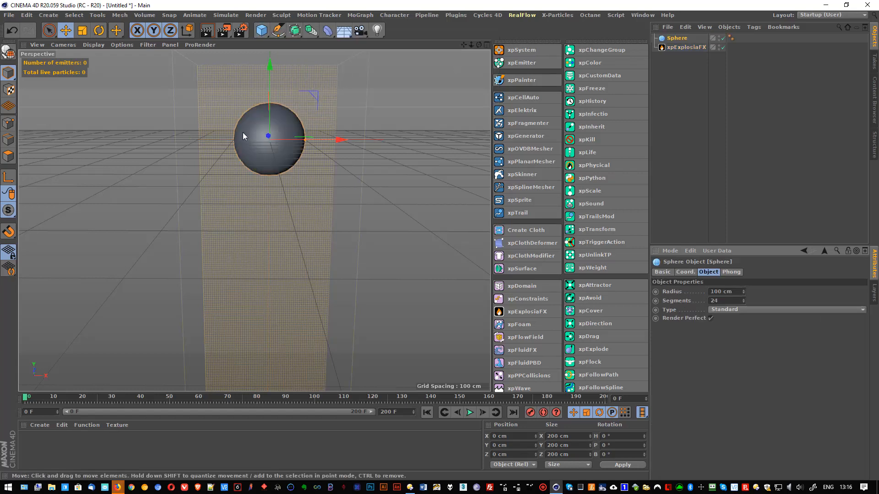
pyautogui.click(736, 293)
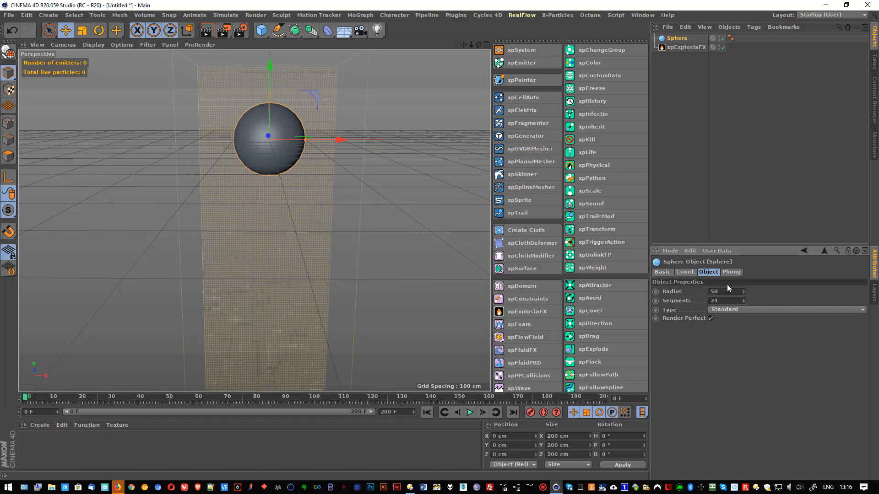
pyautogui.press('Return')
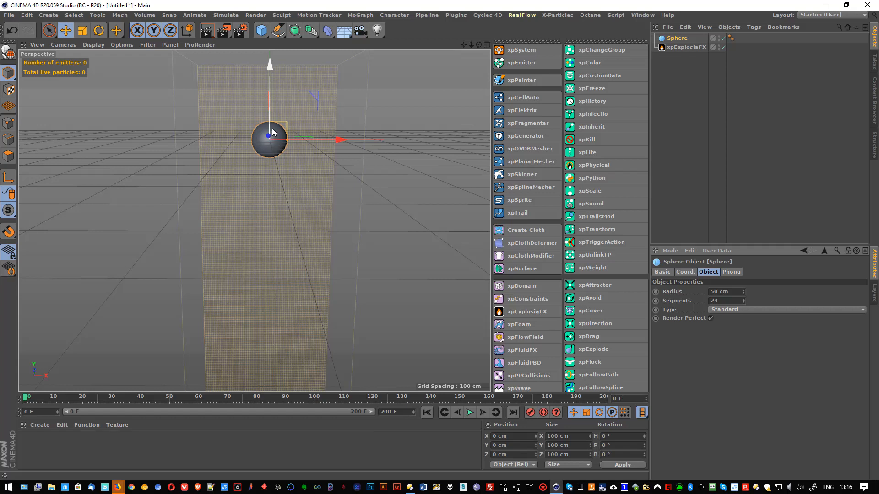
pyautogui.keyDown('alt'); pyautogui.moveTo(278, 155); pyautogui.dragTo(276, 158); pyautogui.keyUp('alt')
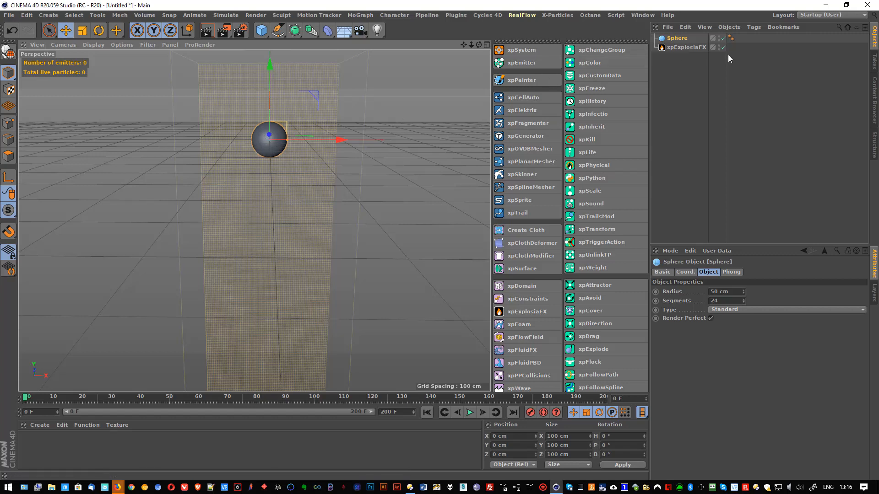
# Add an xpExplosiaFX Source tag to the sphere
pyautogui.click(677, 48)
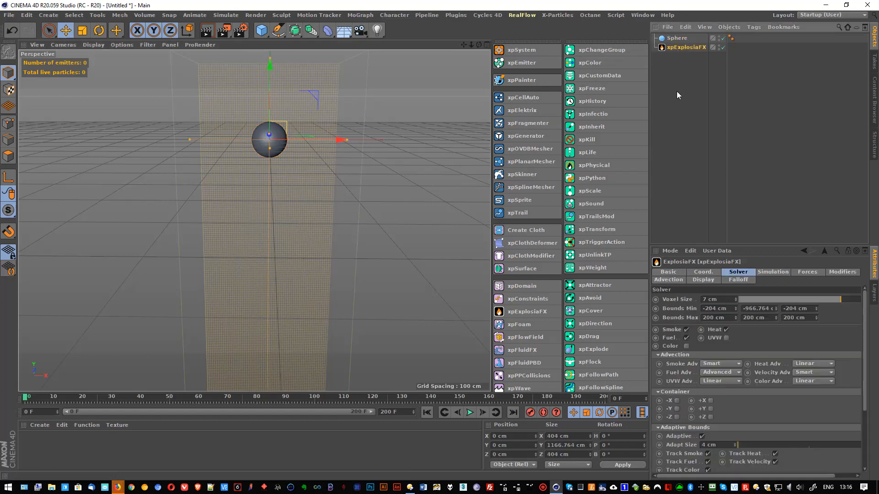
pyautogui.click(676, 41)
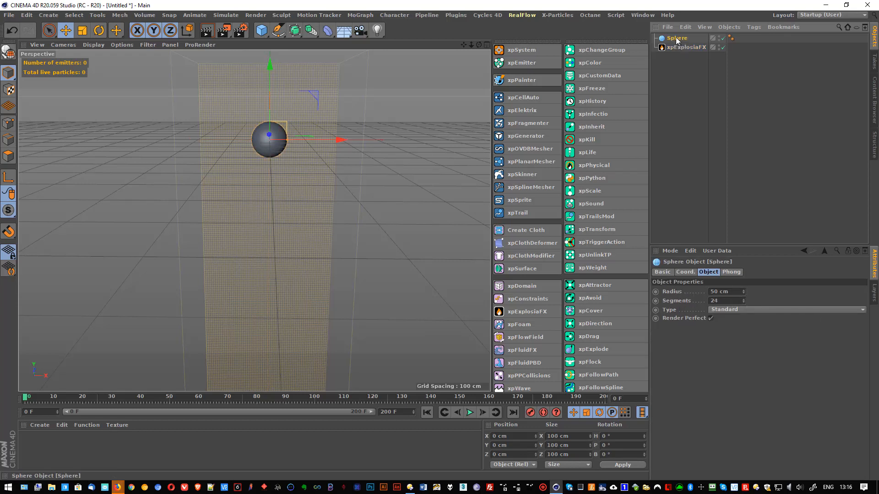
pyautogui.rightClick(676, 41)
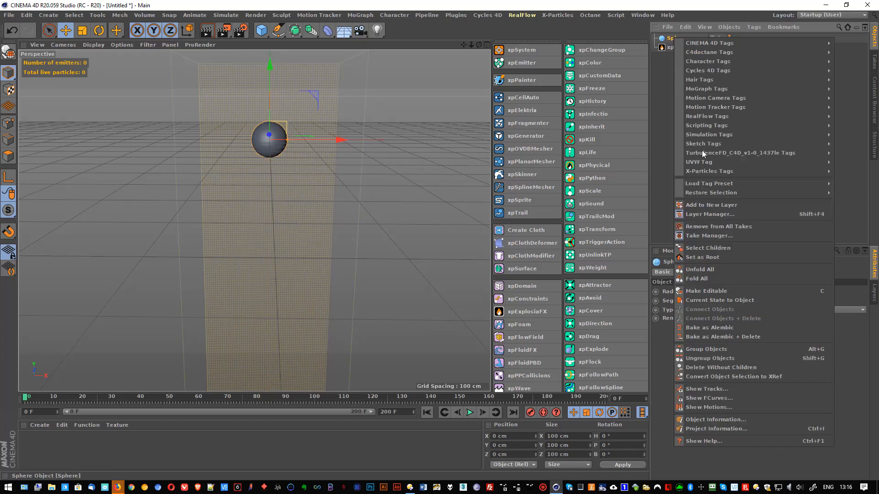
pyautogui.moveTo(703, 170)
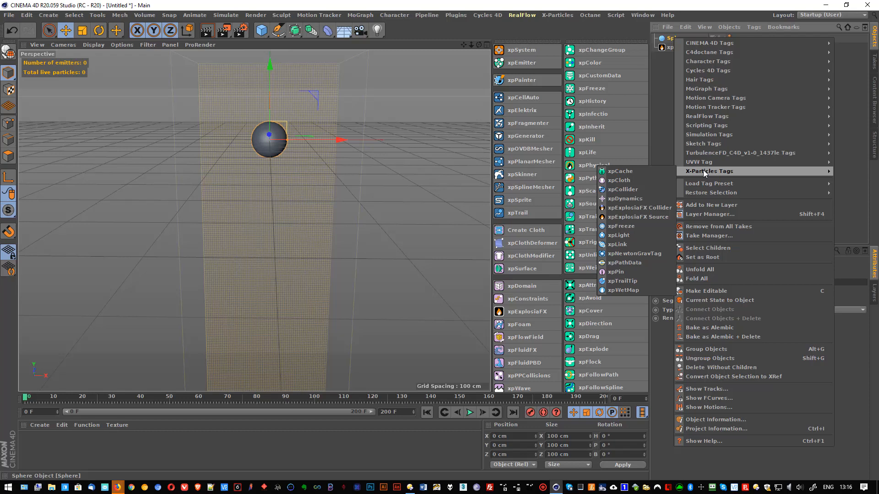
pyautogui.click(628, 217)
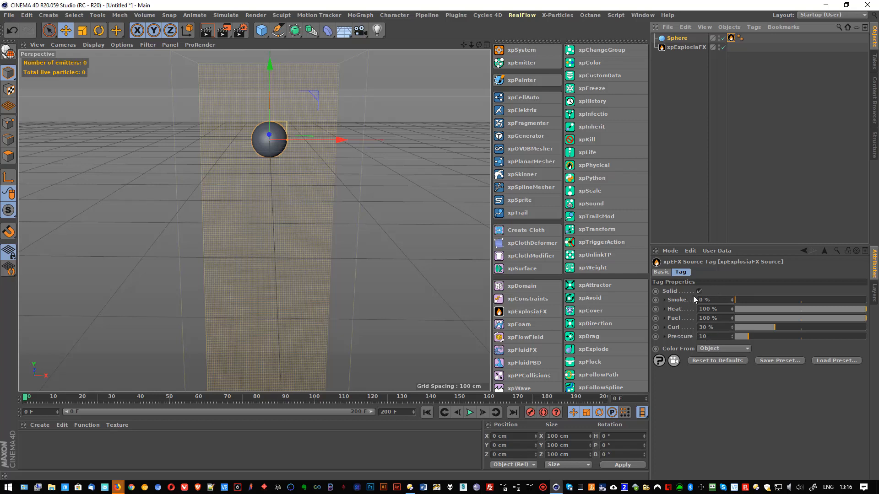
# Review the source tag's Smoke, Heat, Fuel, Curl and Pressure values and play the simulation with the default settings
pyautogui.click(717, 299)
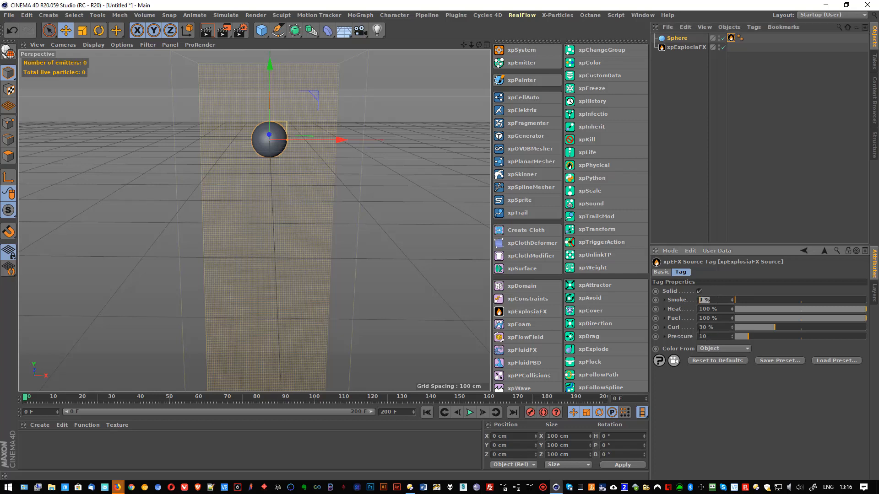
pyautogui.click(718, 309)
pyautogui.click(721, 317)
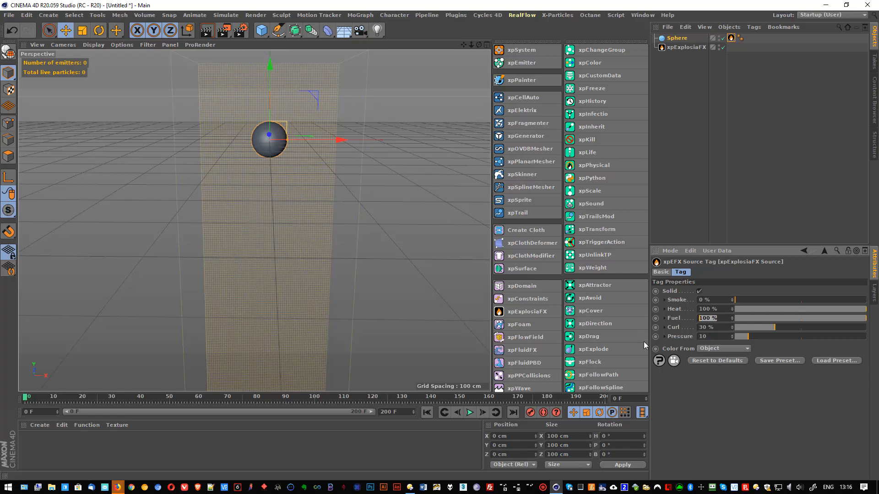
pyautogui.click(718, 328)
pyautogui.click(701, 328)
pyautogui.doubleClick(704, 337)
pyautogui.click(471, 412)
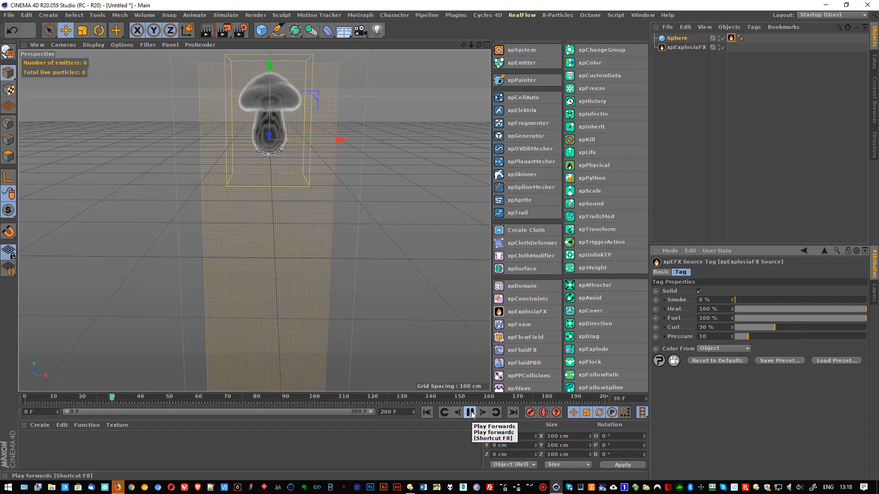
pyautogui.click(471, 412)
# Lower the sphere inside the container to about -347 cm in Y and replay the simulation from frame 0
pyautogui.moveTo(268, 91); pyautogui.dragTo(278, 207)
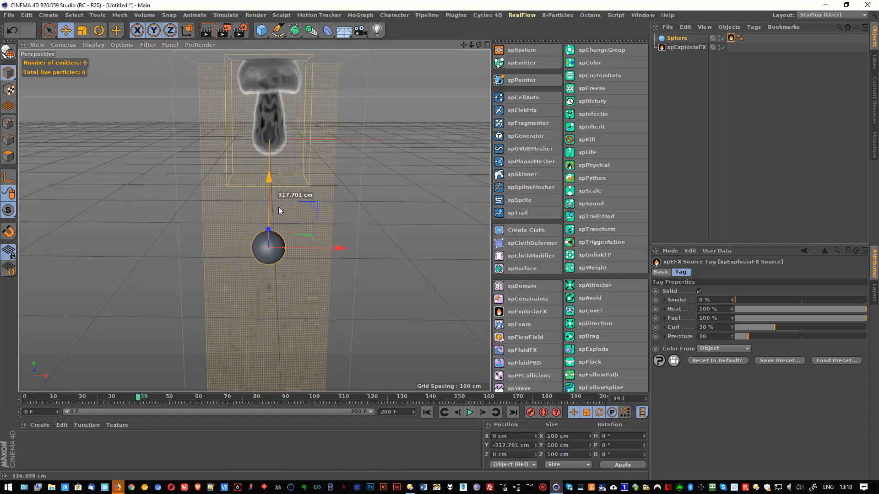
pyautogui.click(427, 413)
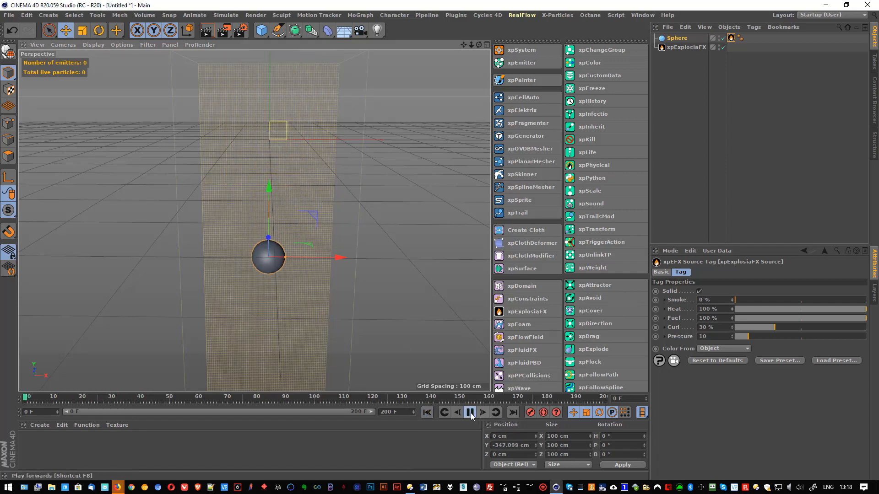
pyautogui.click(470, 413)
pyautogui.click(470, 412)
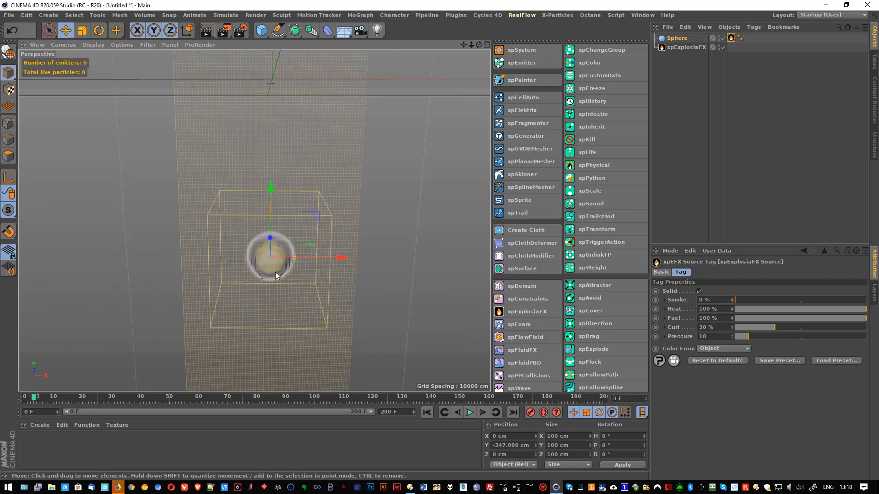
pyautogui.click(470, 413)
pyautogui.scroll(-4, 295, 269)
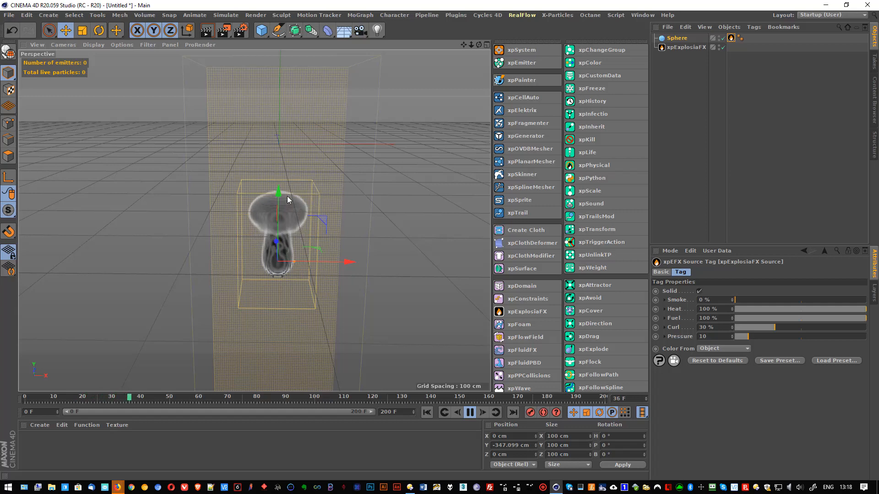
pyautogui.click(470, 413)
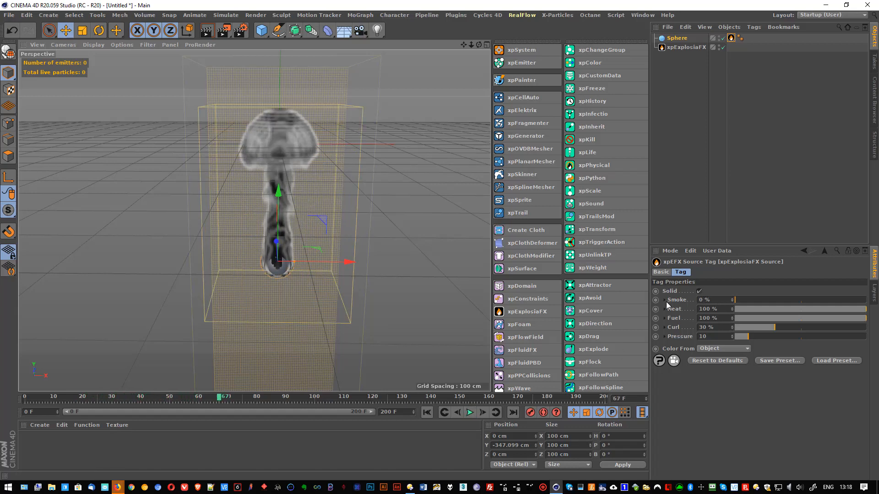
# Set the source tag's Fuel to 0% and replay the simulation from frame 0 with heat only
pyautogui.moveTo(711, 301); pyautogui.dragTo(661, 304)
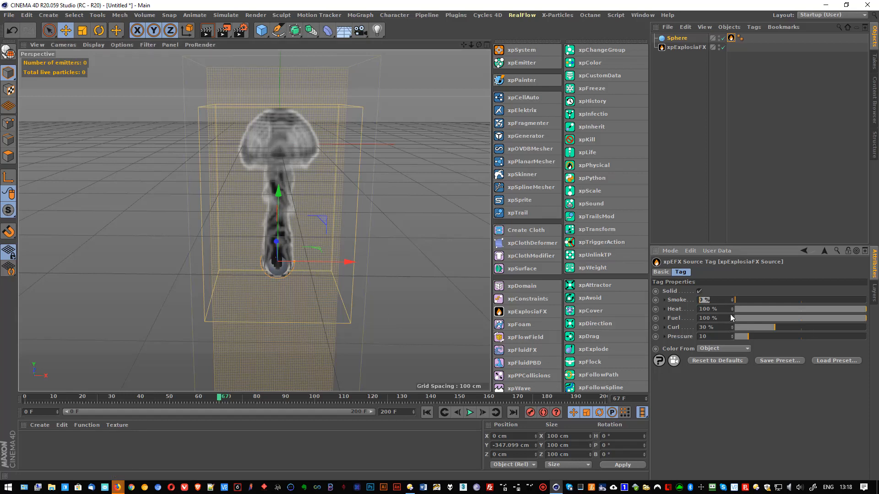
pyautogui.moveTo(728, 317); pyautogui.dragTo(663, 323)
pyautogui.write('0')
pyautogui.press('Return')
pyautogui.click(426, 412)
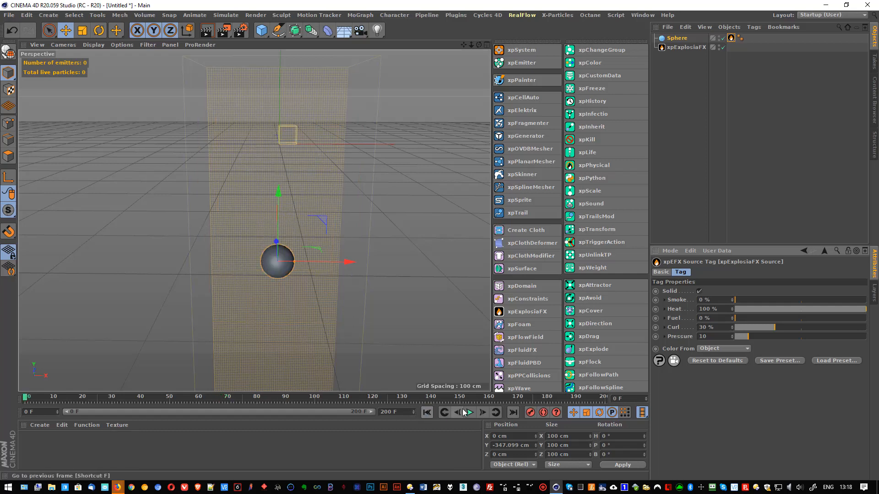
pyautogui.click(470, 413)
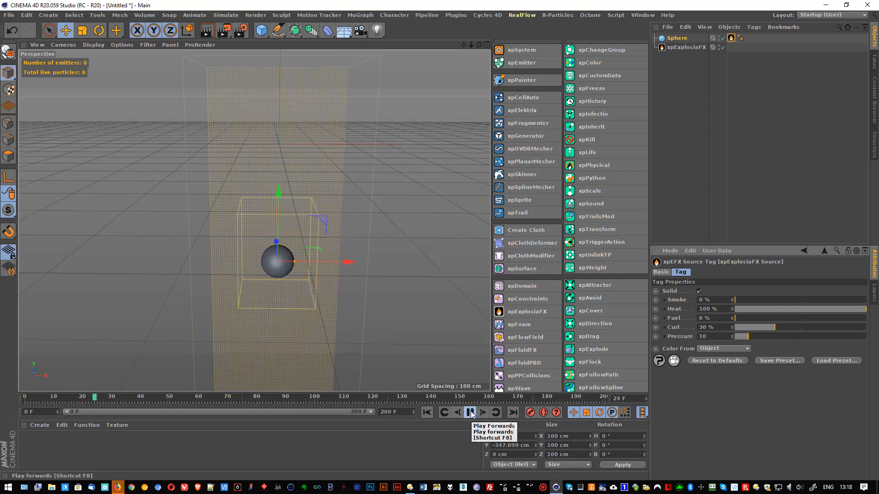
pyautogui.click(470, 412)
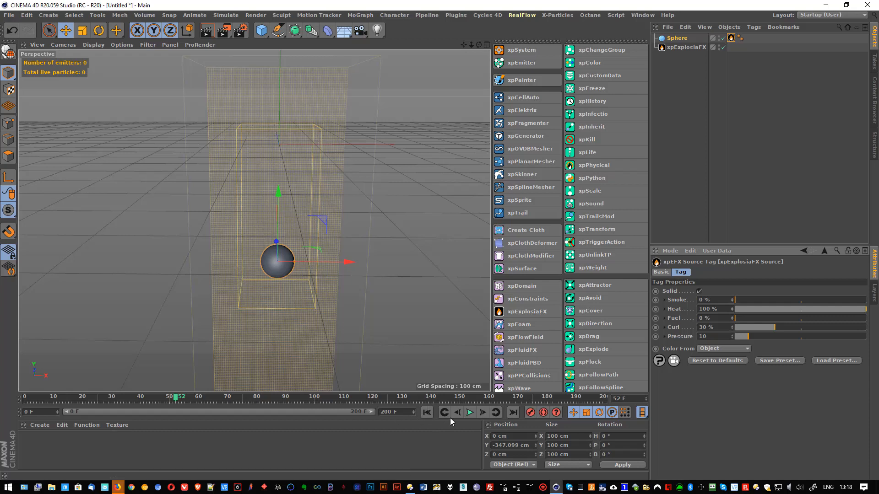
pyautogui.click(471, 413)
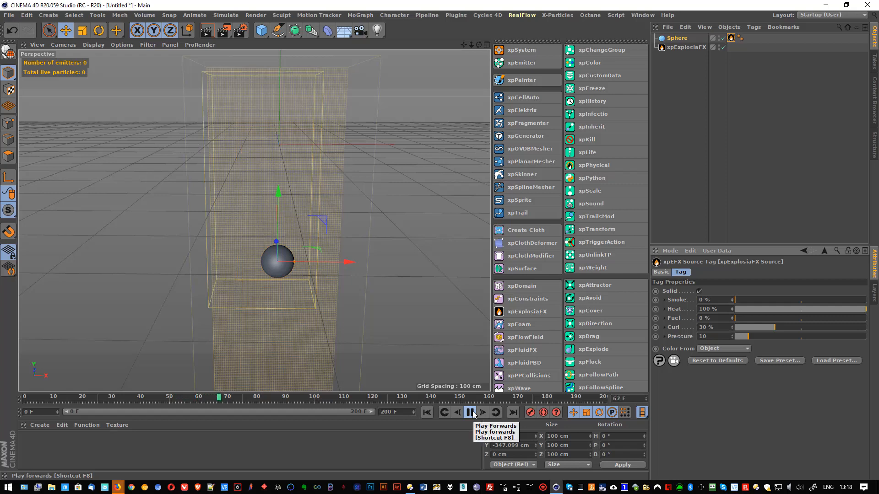
pyautogui.click(471, 412)
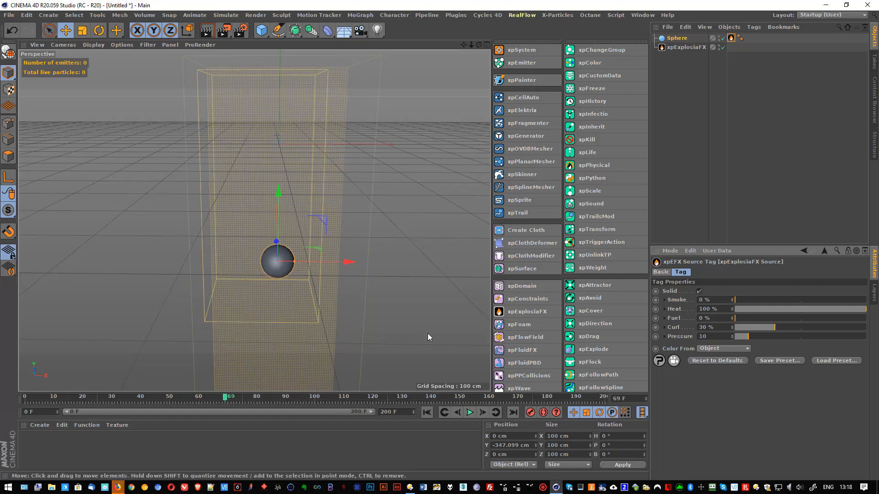
# Change the ExplosiaFX object's viewport display to Temperature and play the simulation
pyautogui.click(721, 309)
pyautogui.click(680, 48)
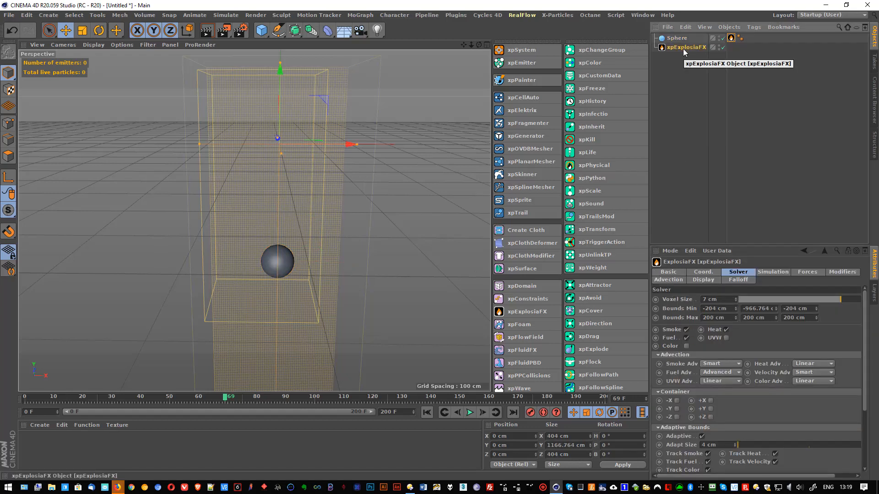
pyautogui.click(705, 281)
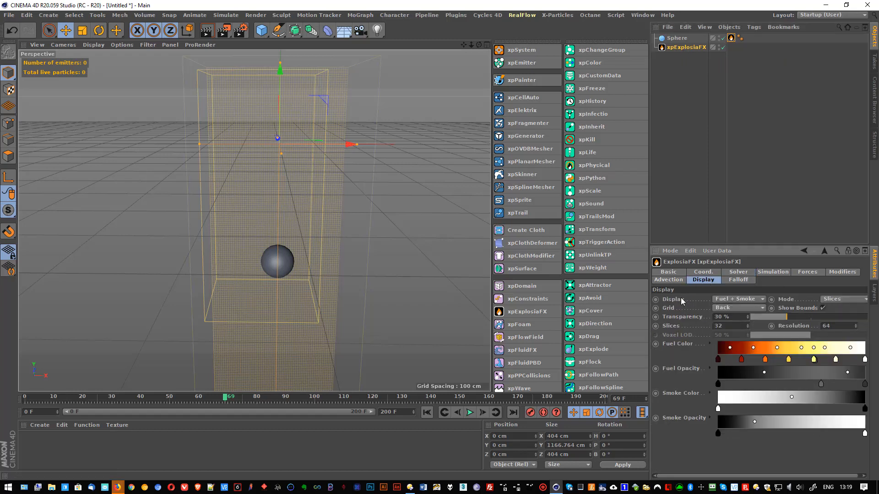
pyautogui.click(740, 301)
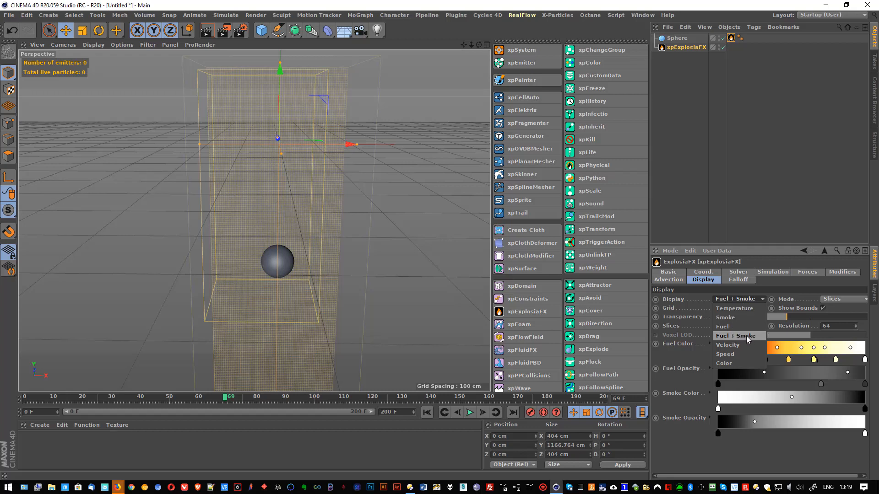
pyautogui.click(735, 307)
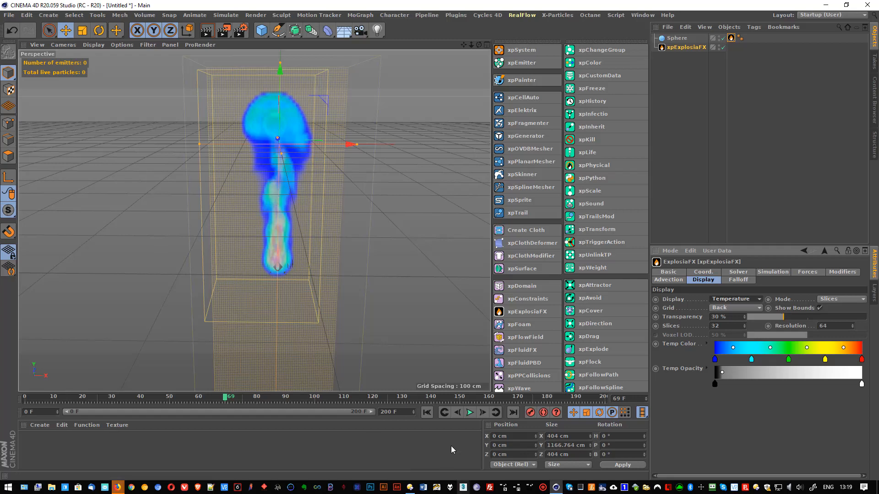
pyautogui.click(427, 413)
pyautogui.click(470, 412)
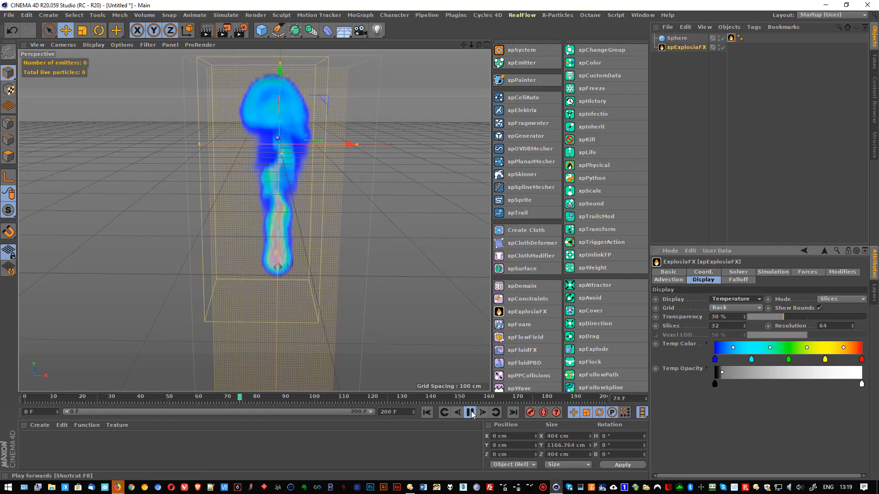
pyautogui.press('F8')
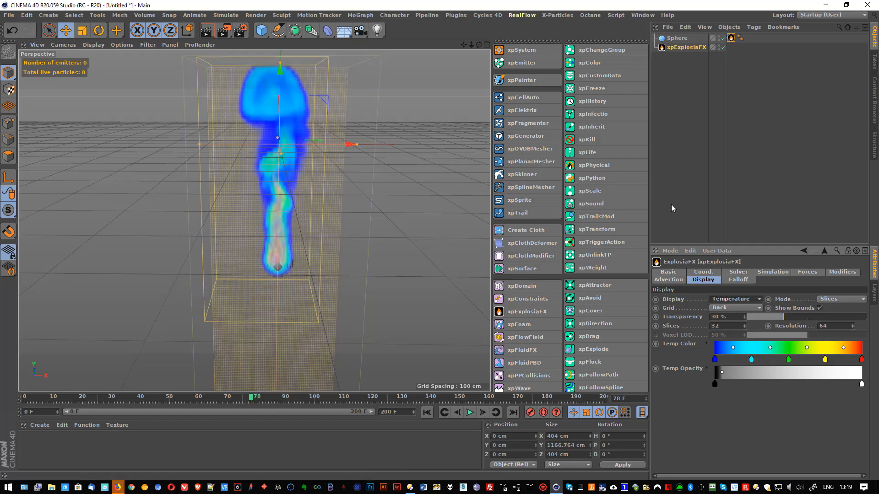
# Set the sphere source tag's Heat to 0% and replay the simulation from the start
pyautogui.click(731, 38)
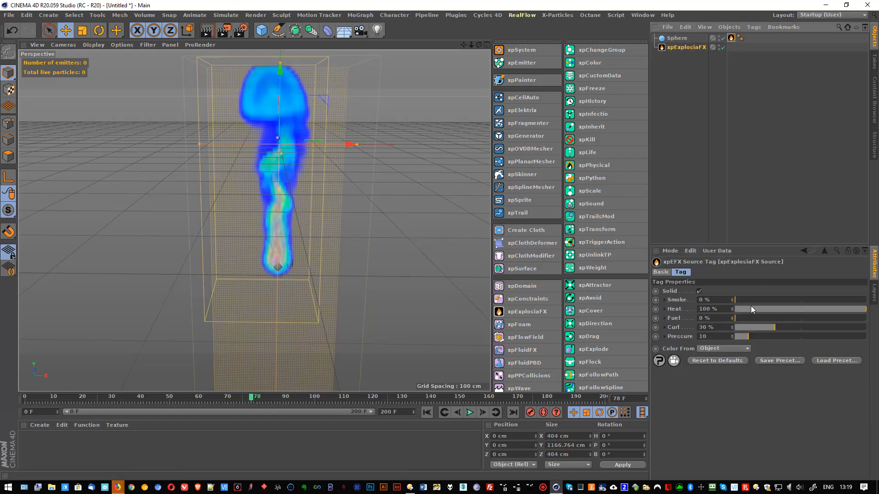
pyautogui.moveTo(751, 309); pyautogui.dragTo(684, 309)
pyautogui.click(427, 412)
pyautogui.click(469, 412)
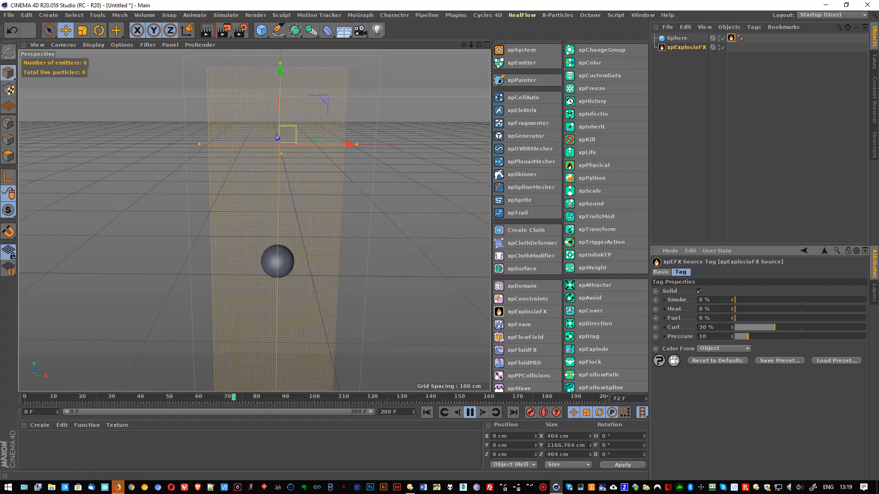
pyautogui.click(470, 412)
# Set the source tag's Fuel to 100% and replay the simulation from the start with fuel only
pyautogui.write('100')
pyautogui.press('Return')
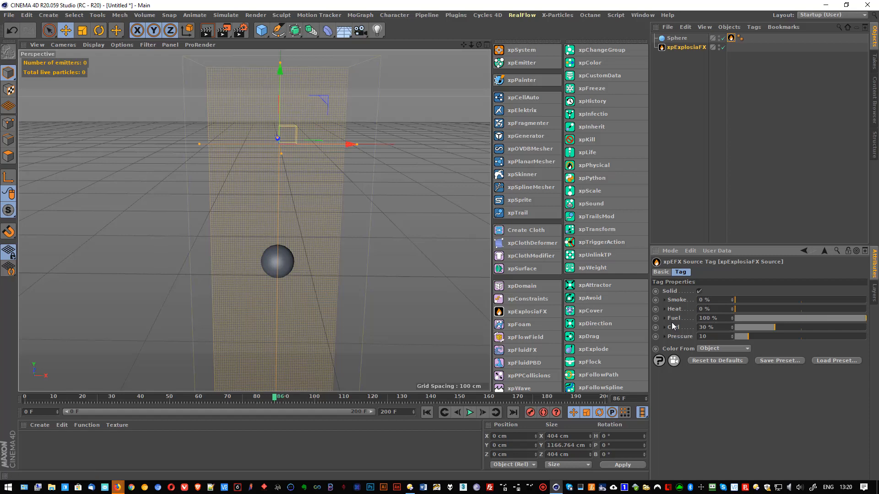
pyautogui.click(427, 413)
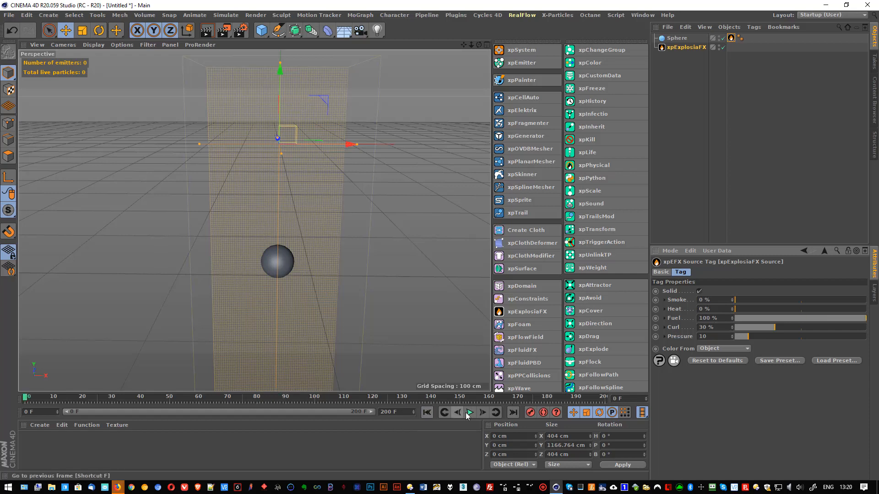
pyautogui.click(469, 413)
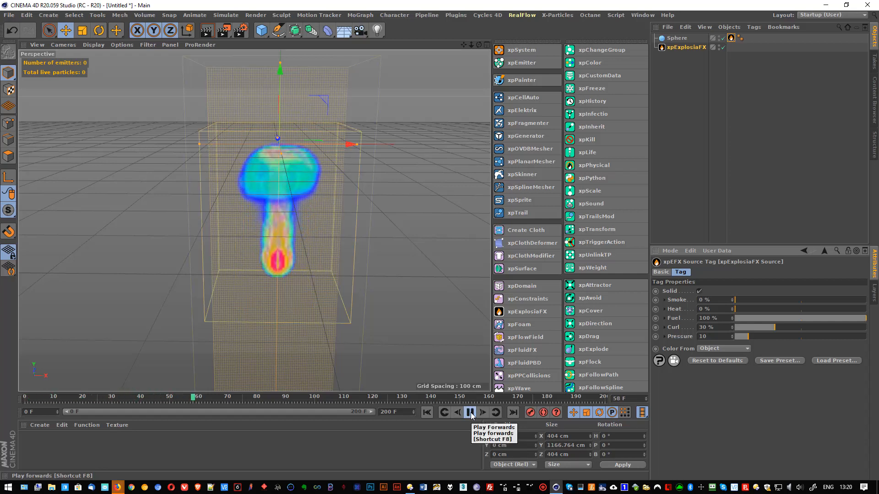
pyautogui.click(470, 413)
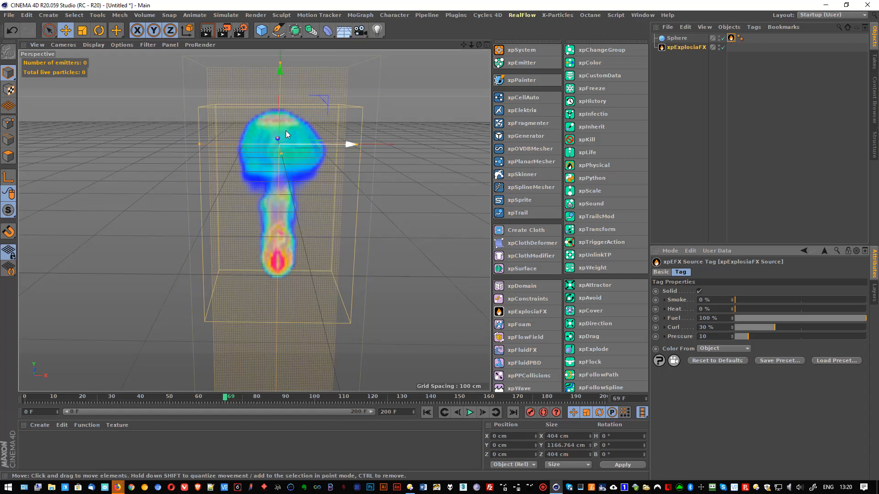
pyautogui.click(719, 319)
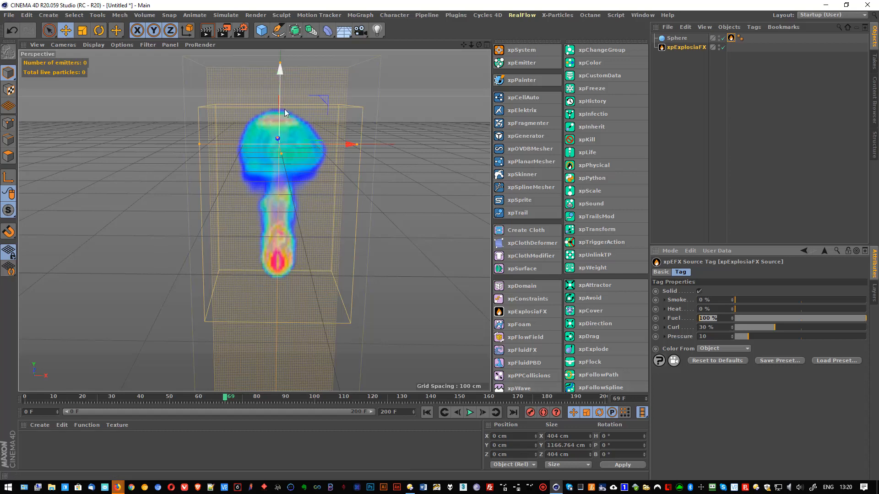
# Preview the ExplosiaFX simulation in the viewport with the Smoke, Fuel and Fuel + Smoke display types
pyautogui.scroll(-3, 288, 220)
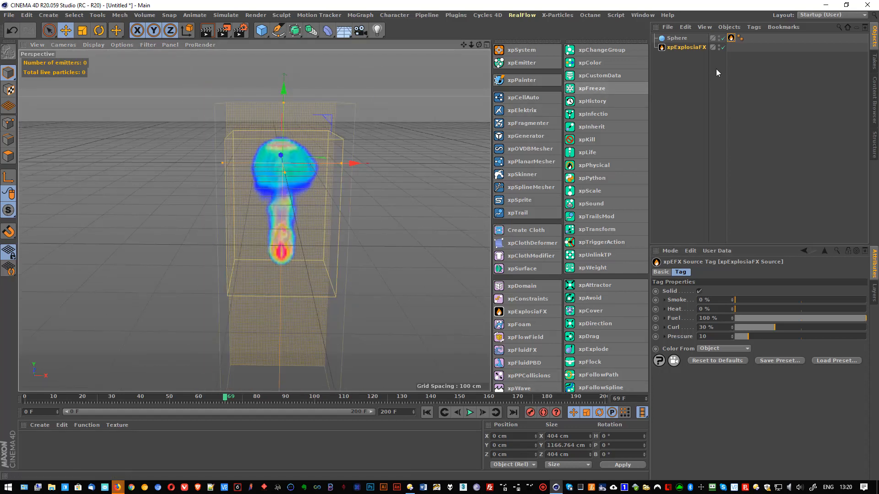
pyautogui.click(682, 46)
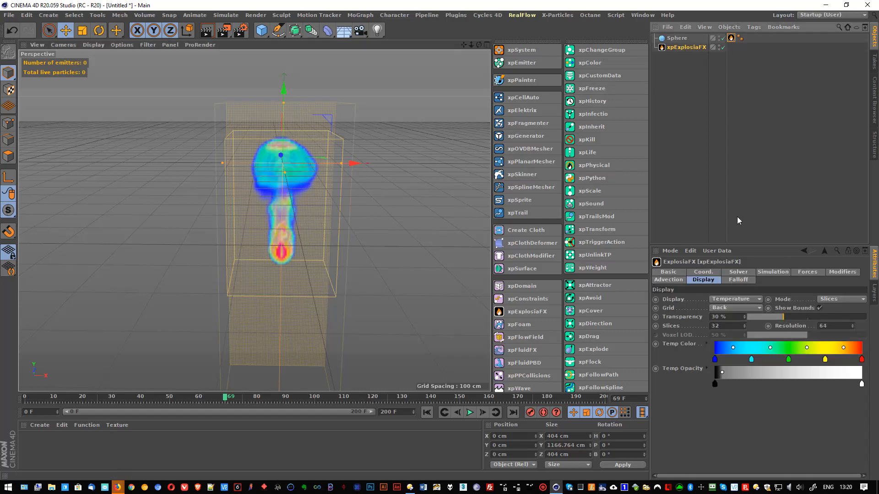
pyautogui.click(731, 299)
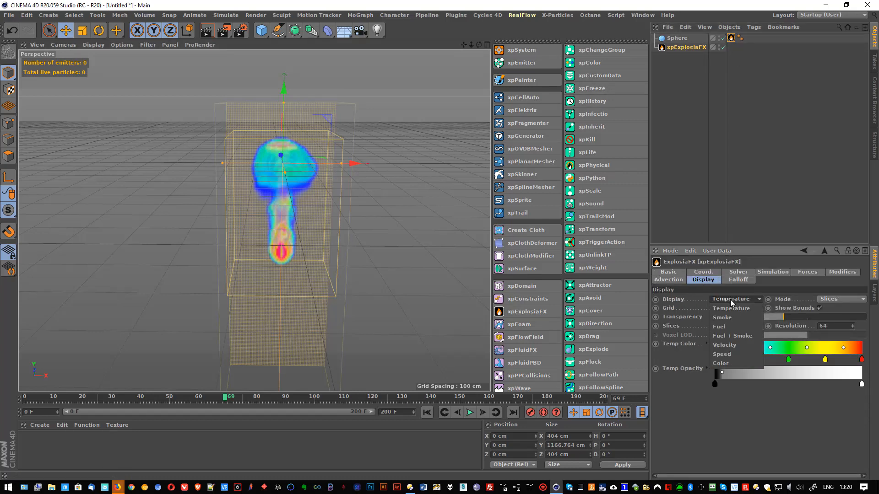
pyautogui.click(723, 317)
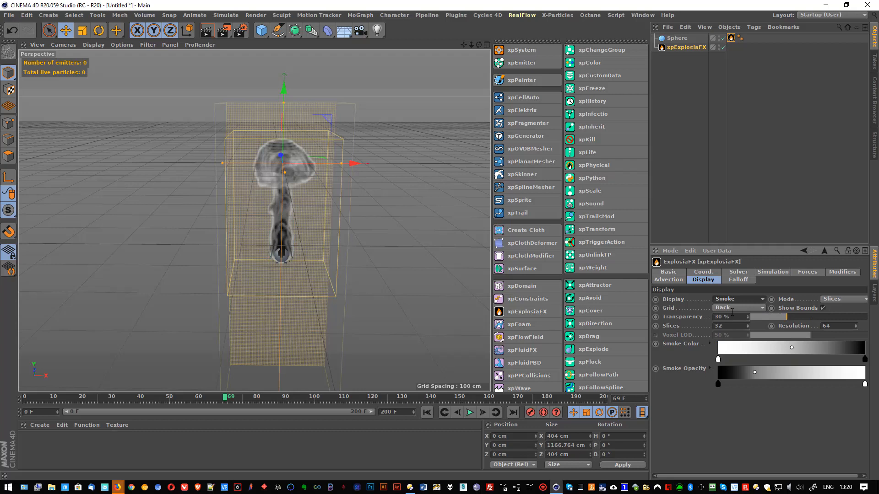
pyautogui.click(731, 301)
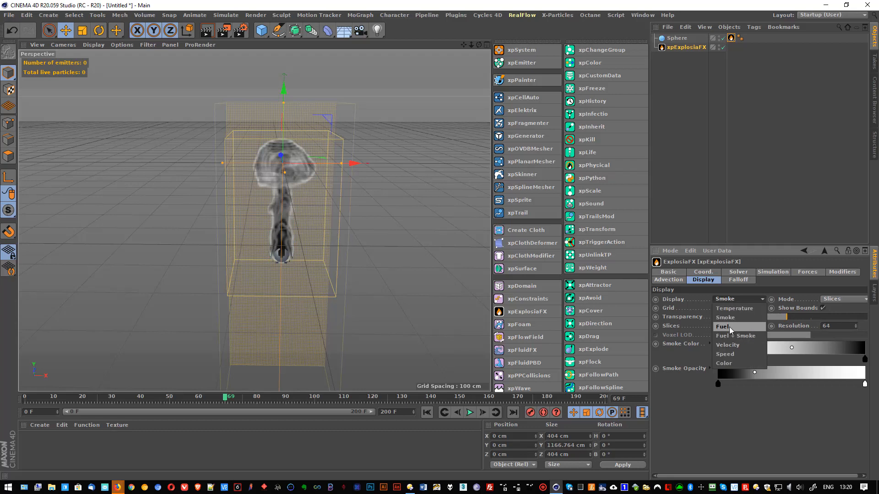
pyautogui.click(729, 327)
pyautogui.click(732, 300)
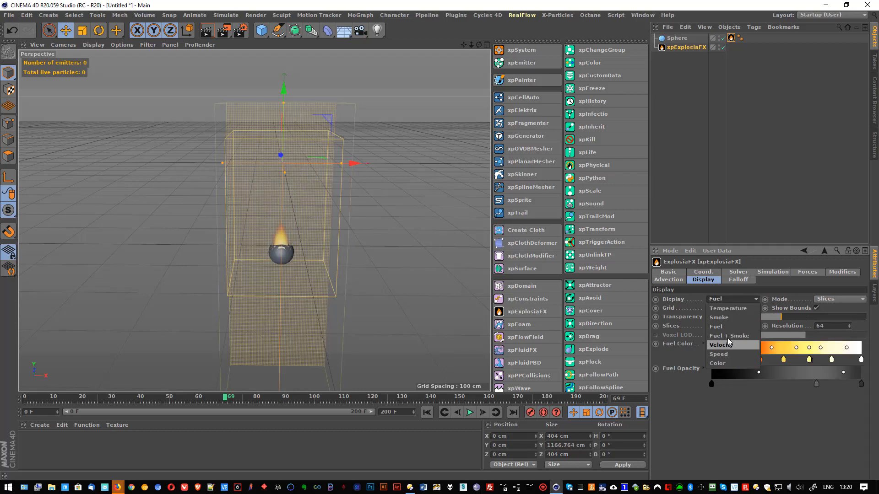
pyautogui.click(728, 336)
# Compare the ExplosiaFX object's Velocity, Speed, Color and Temperature display types in the viewport
pyautogui.click(728, 299)
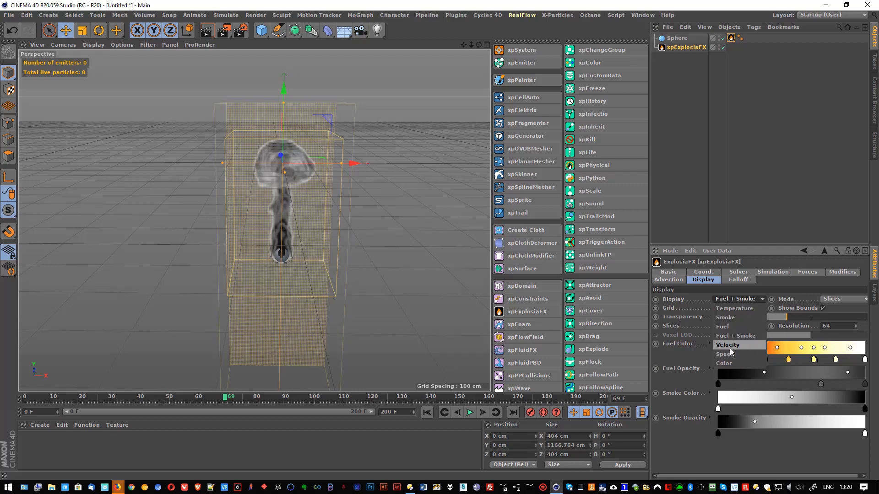
pyautogui.click(731, 345)
pyautogui.click(734, 299)
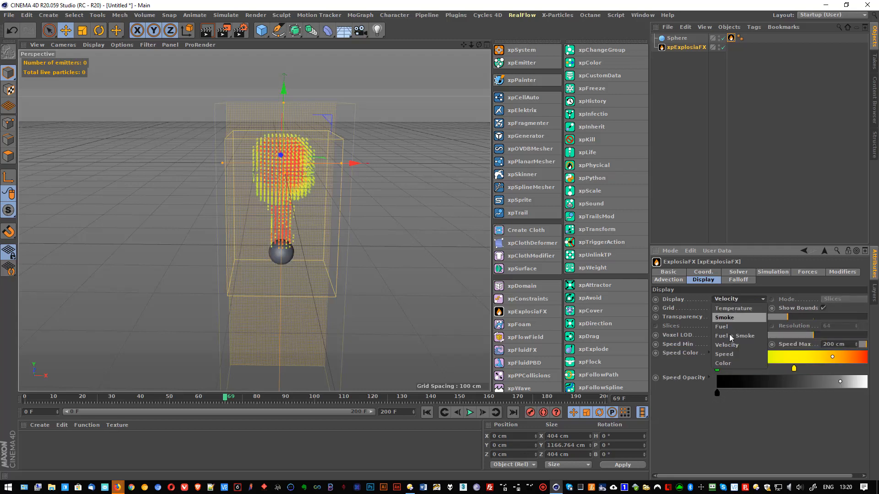
pyautogui.click(730, 354)
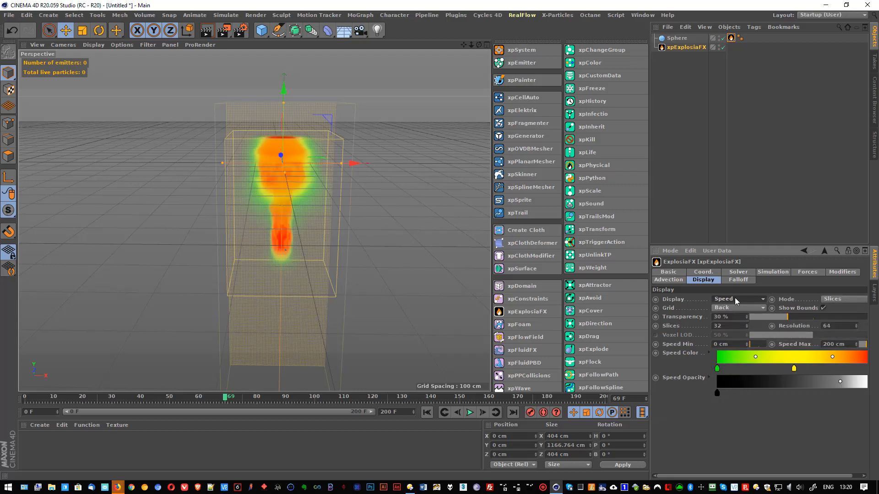
pyautogui.click(735, 298)
pyautogui.click(731, 363)
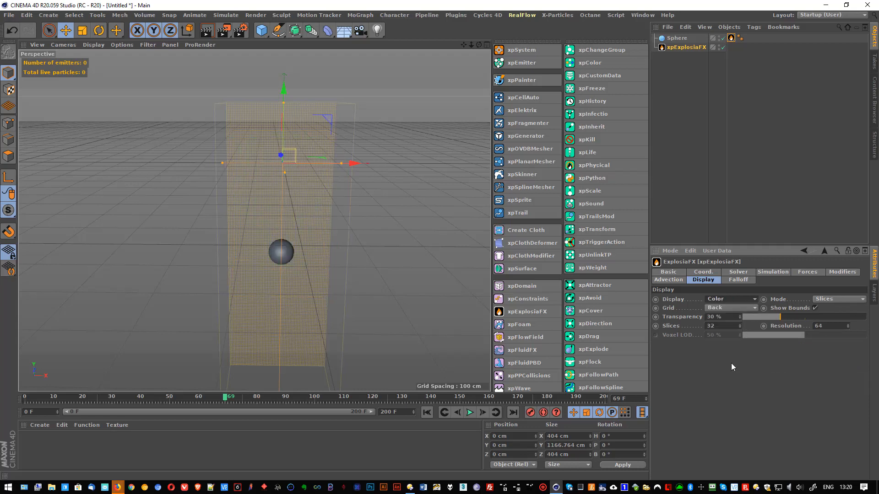
pyautogui.click(729, 299)
pyautogui.click(731, 308)
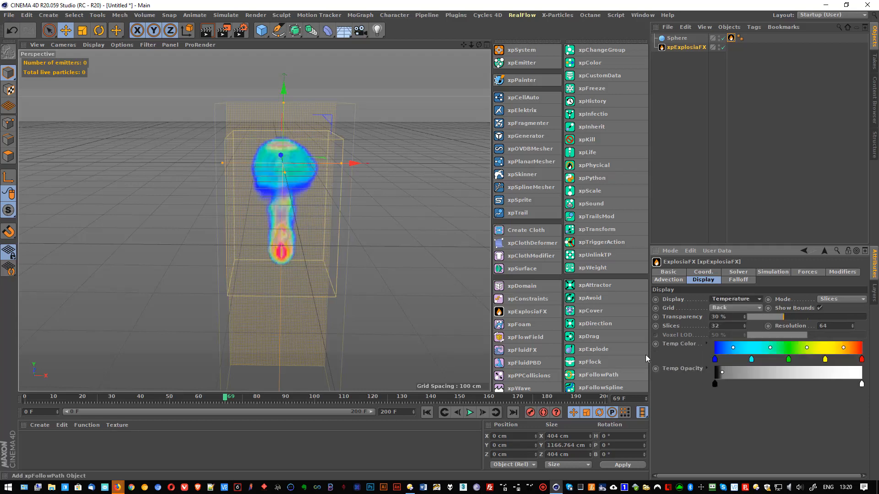
# Set the ExplosiaFX object's display to Fuel + Smoke, select the sphere's source tag and replay the simulation from the start
pyautogui.click(739, 298)
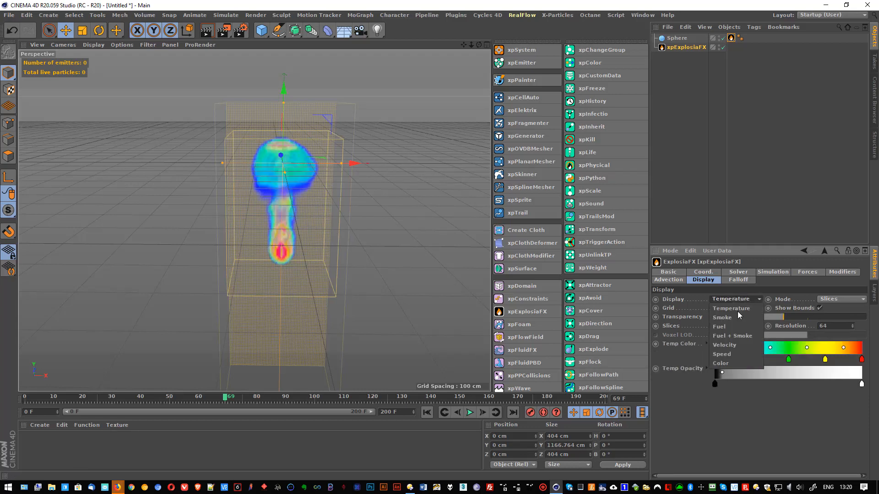
pyautogui.click(736, 336)
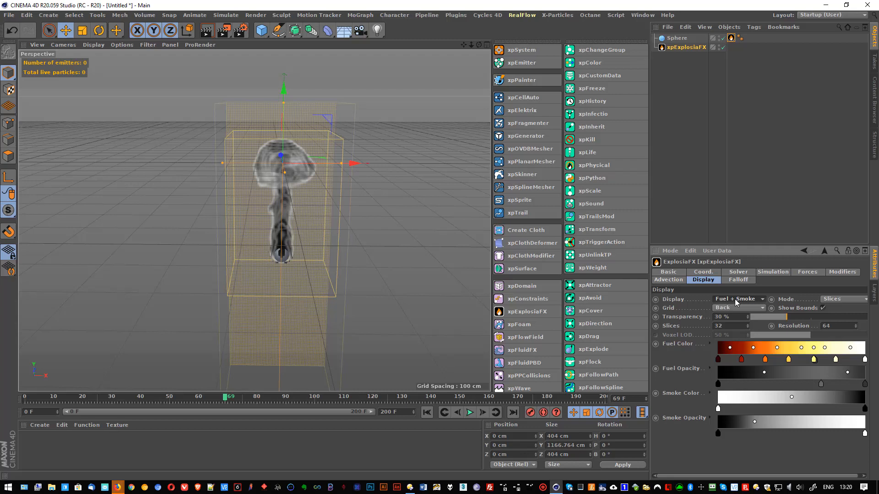
pyautogui.click(673, 38)
pyautogui.click(732, 39)
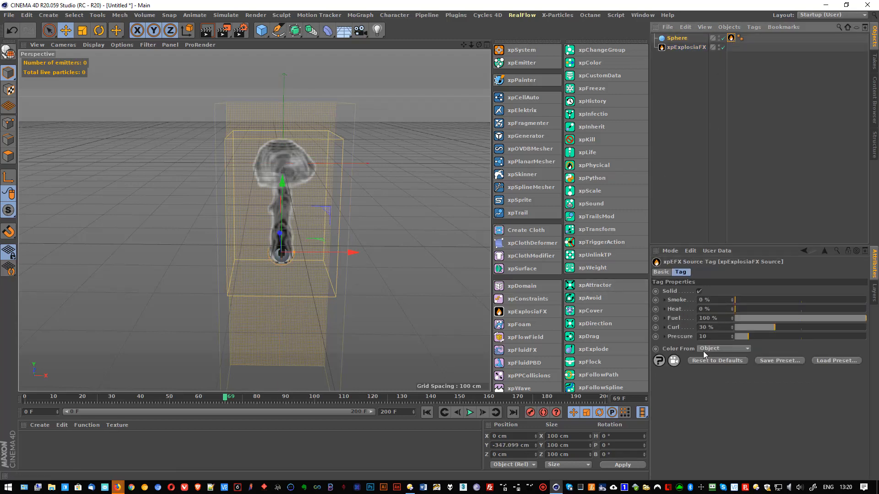
pyautogui.click(427, 412)
pyautogui.click(471, 413)
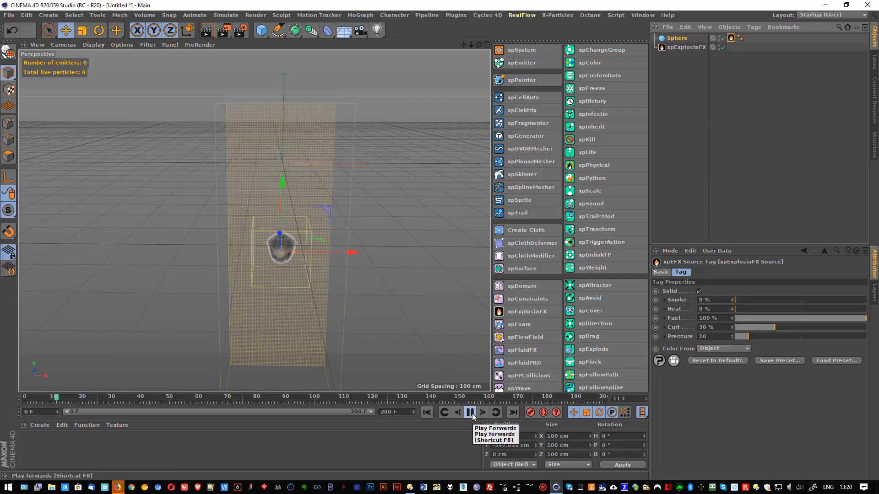
pyautogui.click(472, 413)
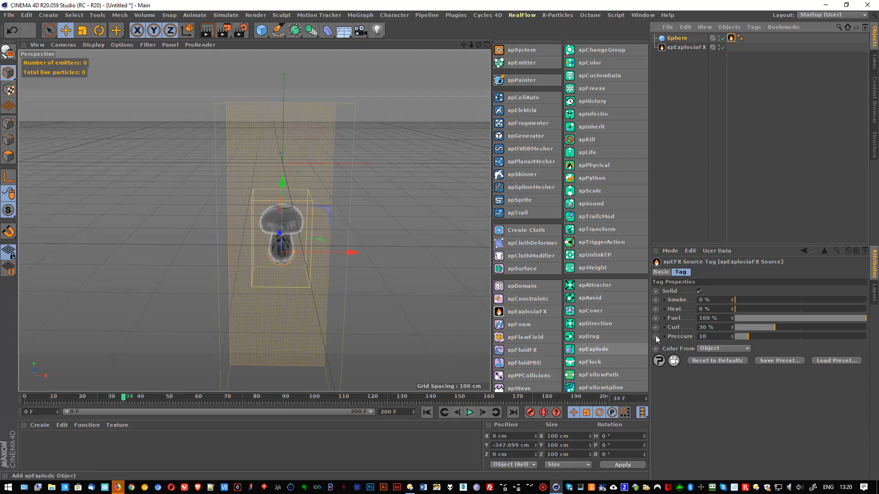
# Advance the simulation frame by frame from the start to frame 14 around the sphere source, and re-examine frame 1
pyautogui.click(712, 338)
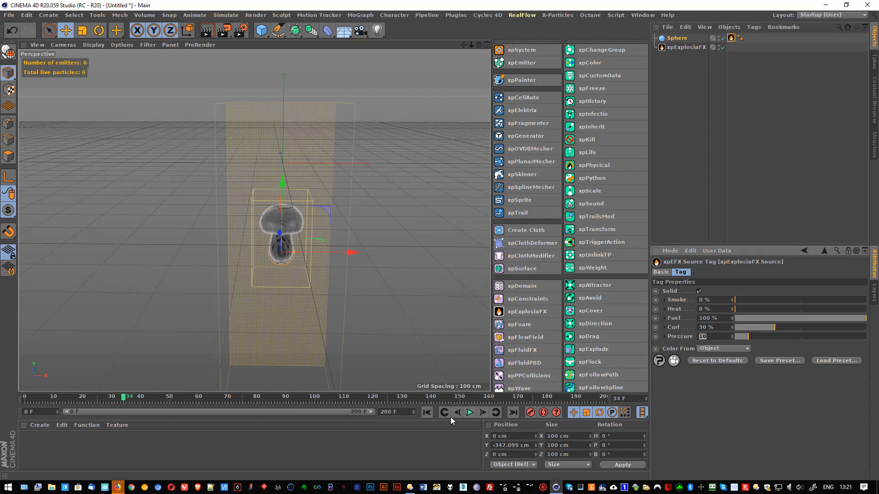
pyautogui.click(427, 414)
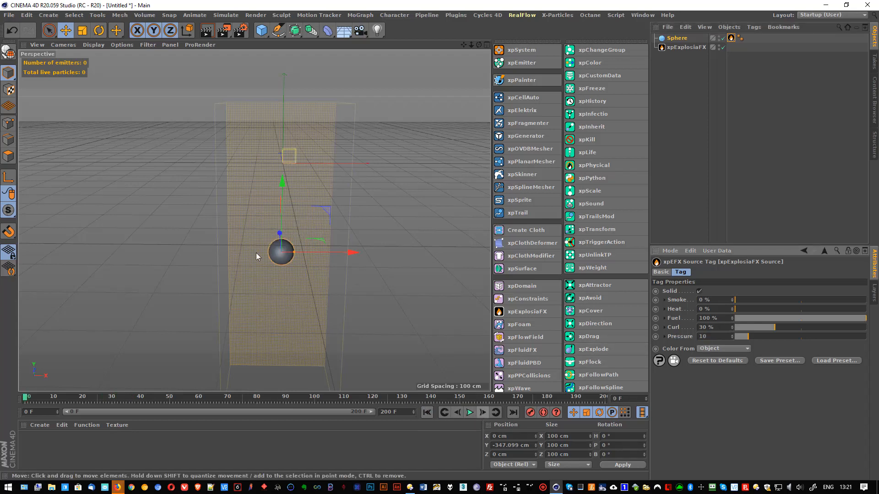
pyautogui.scroll(3, 257, 253)
pyautogui.scroll(2, 315, 269)
pyautogui.keyDown('alt'); pyautogui.moveTo(323, 255); pyautogui.dragTo(313, 211, button='middle'); pyautogui.keyUp('alt')
pyautogui.click(482, 413)
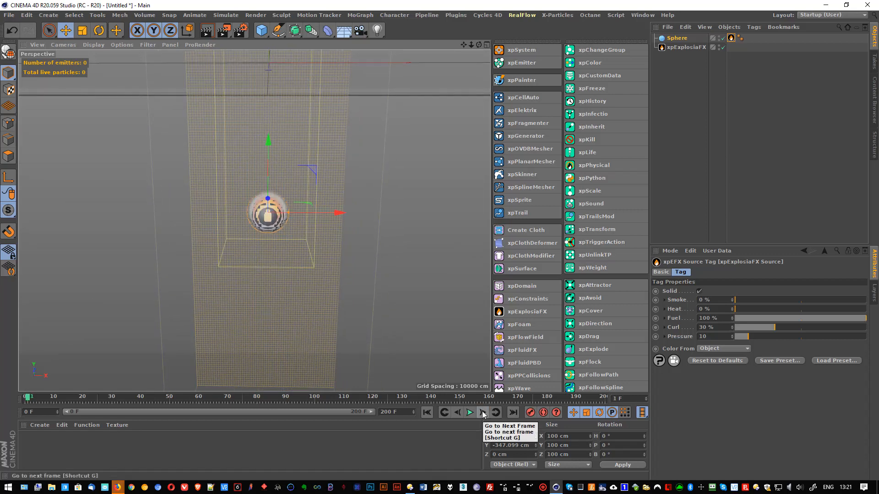
pyautogui.click(483, 413)
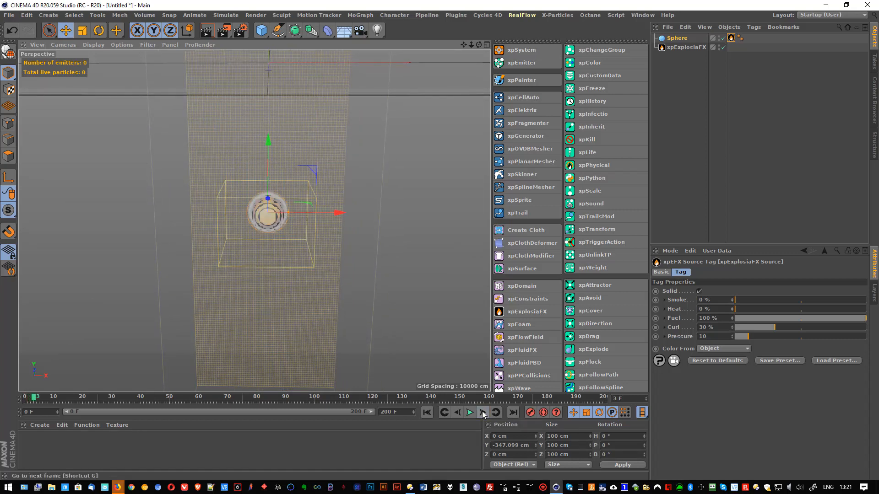
pyautogui.click(483, 413)
pyautogui.click(483, 414)
pyautogui.click(482, 413)
pyautogui.click(482, 413)
pyautogui.click(482, 414)
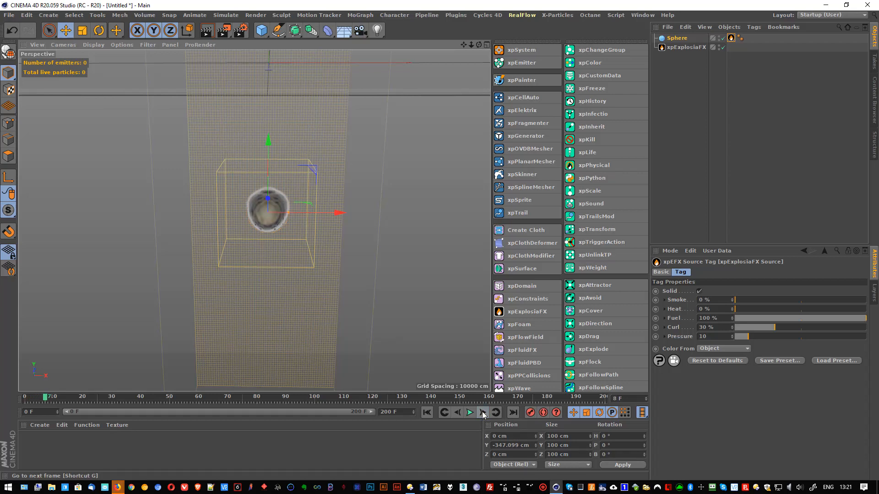
pyautogui.click(483, 412)
pyautogui.click(483, 412)
pyautogui.click(482, 412)
pyautogui.click(482, 412)
pyautogui.click(482, 412)
pyautogui.click(482, 412)
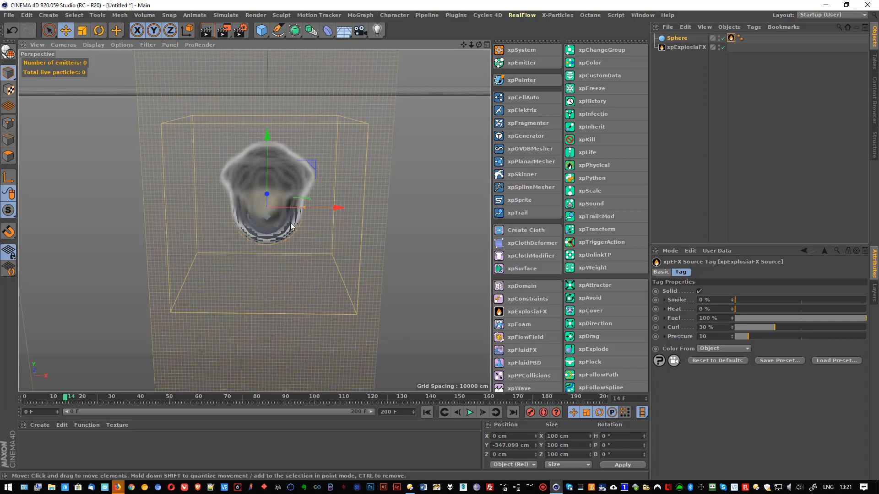
pyautogui.click(431, 412)
pyautogui.click(482, 414)
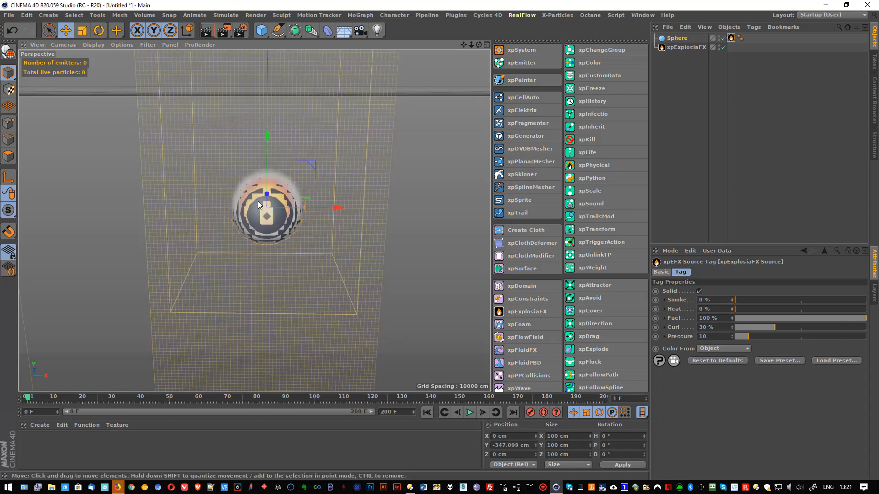
# Set the sphere source tag's Pressure to 100, examine the first frames individually and play the simulation
pyautogui.click(717, 337)
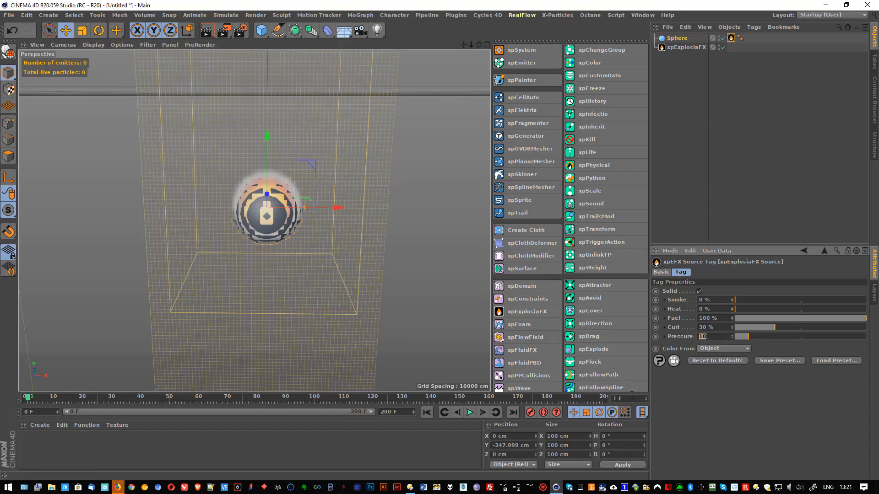
pyautogui.write('100')
pyautogui.press('Return')
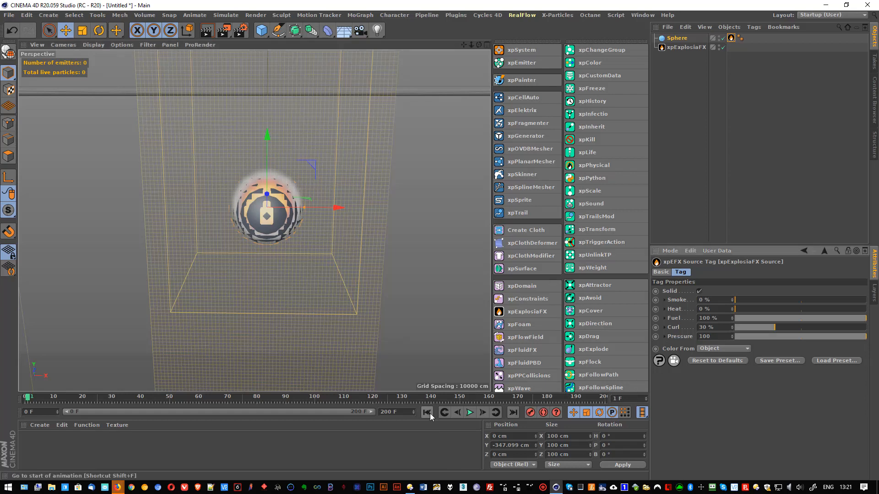
pyautogui.click(482, 413)
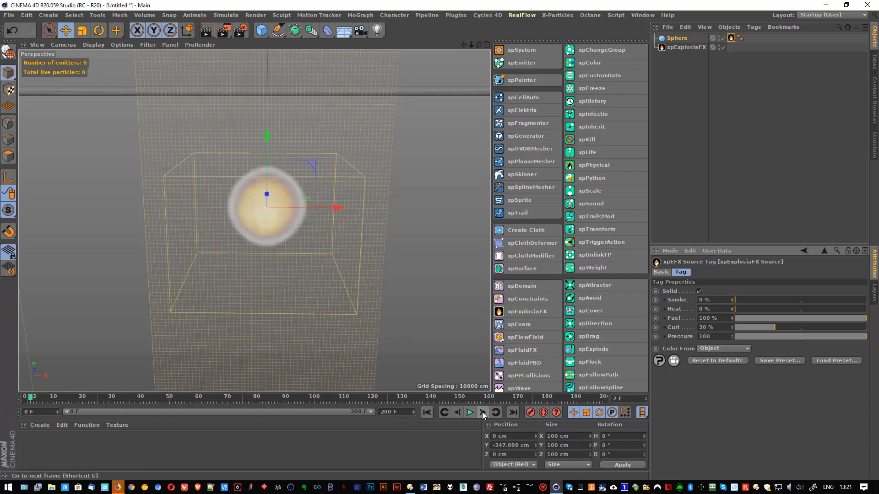
pyautogui.click(482, 413)
pyautogui.click(483, 413)
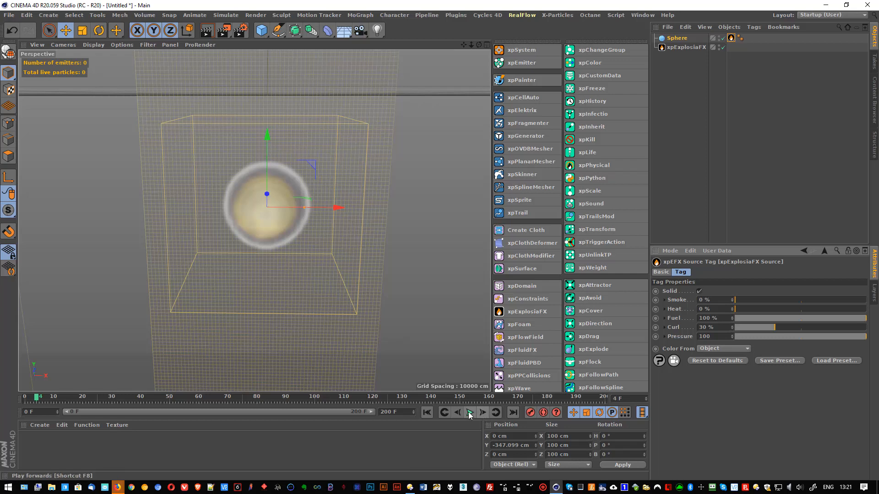
pyautogui.click(469, 413)
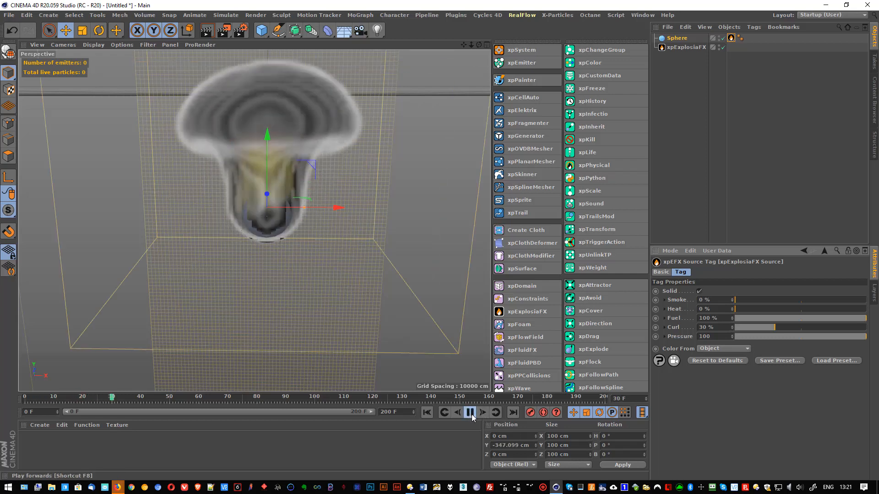
pyautogui.click(471, 414)
# Set the source tag's Pressure to 1000 and replay the simulation from the start
pyautogui.write('1000')
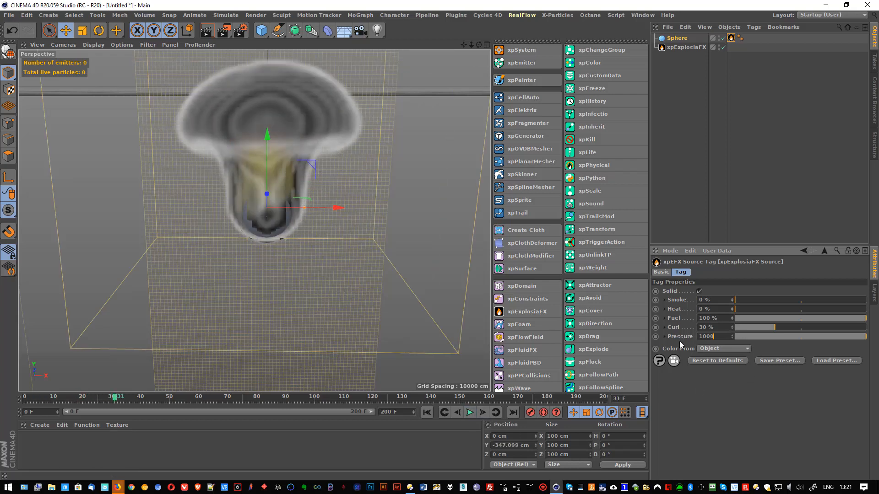
pyautogui.press('Return')
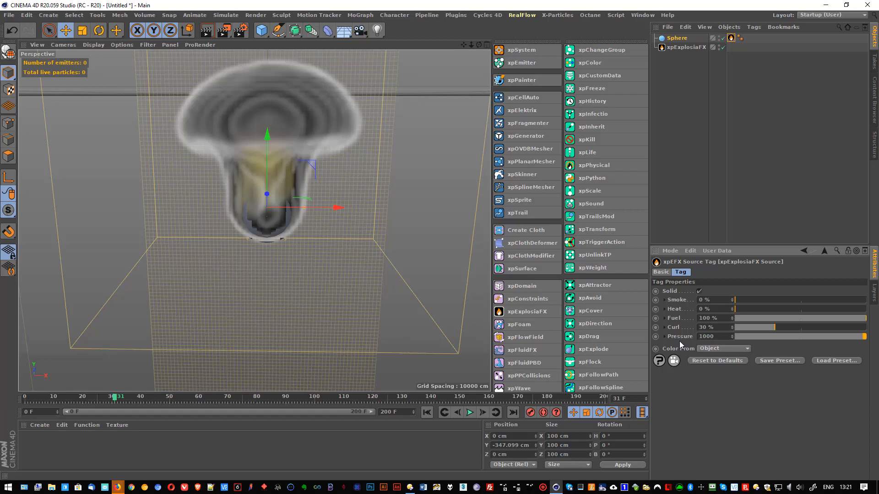
pyautogui.click(427, 412)
pyautogui.click(470, 413)
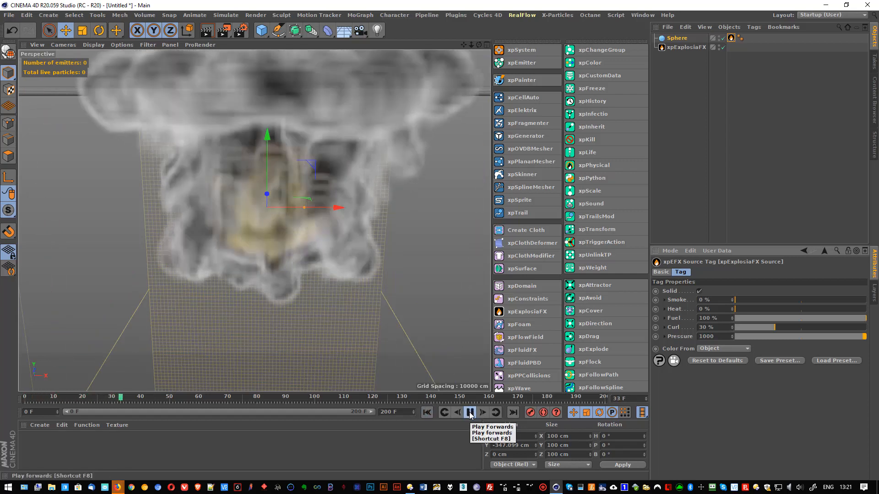
pyautogui.click(470, 413)
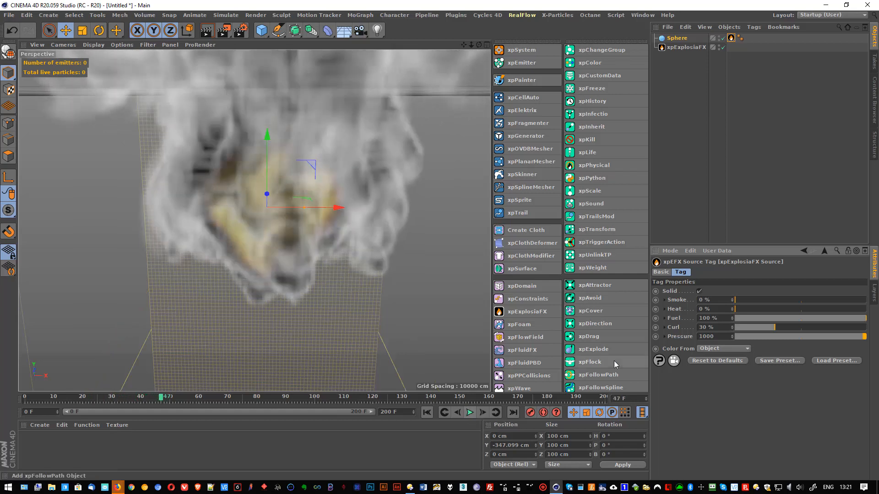
# Set the source tag's Pressure to 0 and replay the simulation from the start
pyautogui.doubleClick(714, 337)
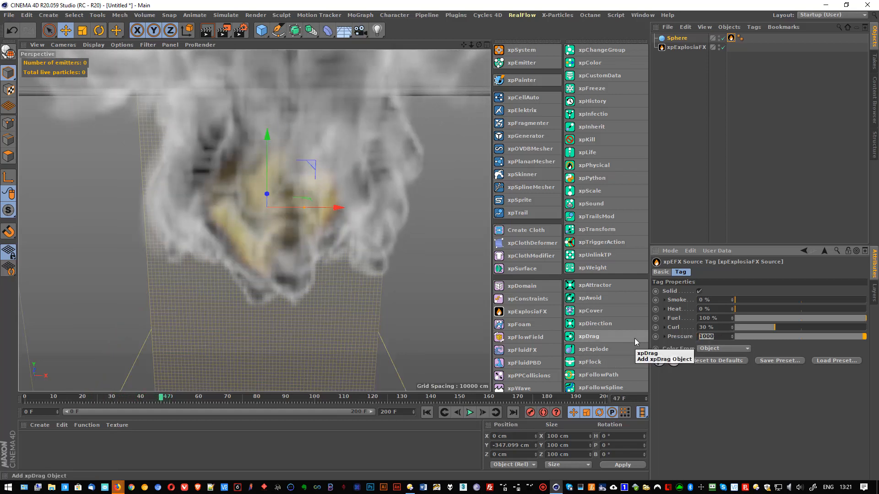
pyautogui.write('0')
pyautogui.press('Return')
pyautogui.click(427, 413)
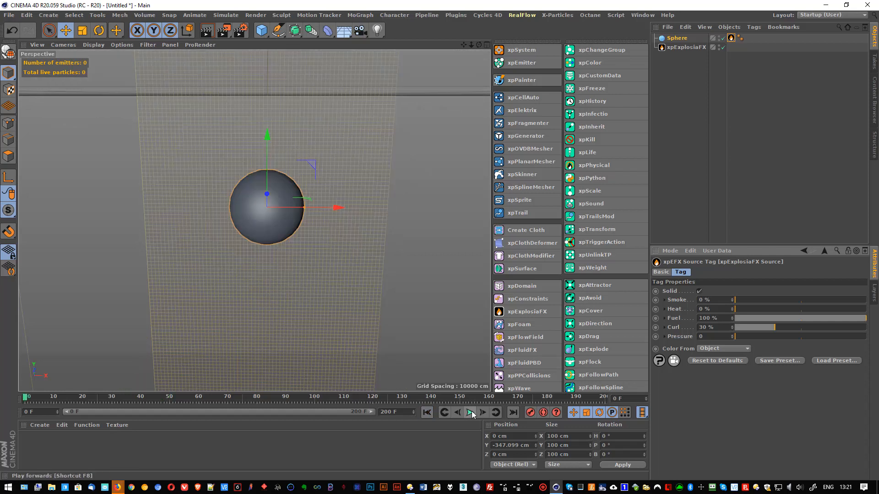
pyautogui.click(470, 412)
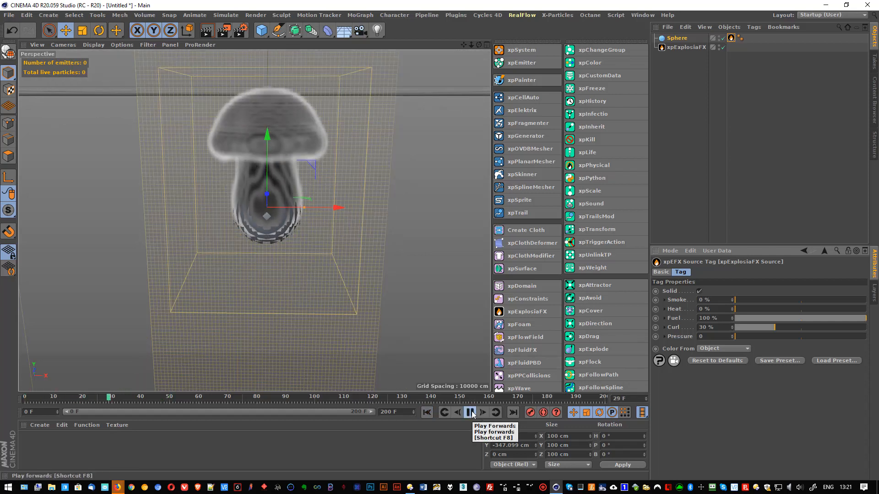
# Set the sphere source tag's Curl to 0% and replay the simulation from the start
pyautogui.click(470, 413)
pyautogui.middleClick(331, 227)
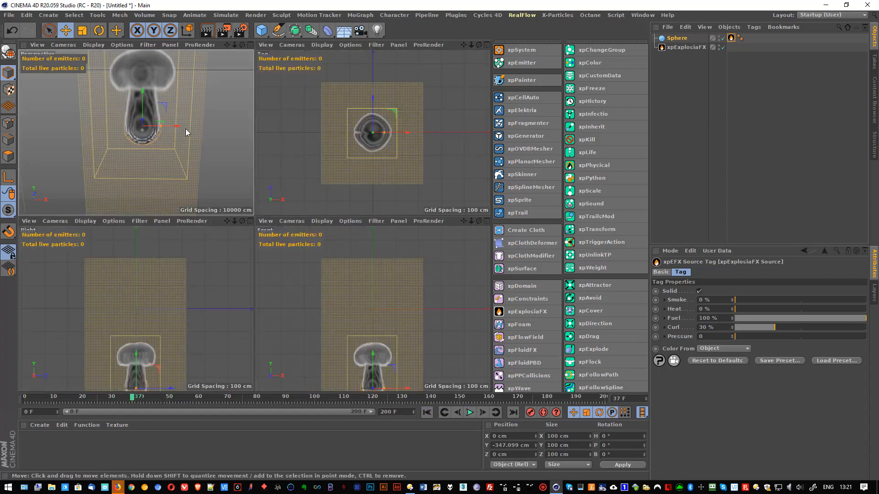
pyautogui.middleClick(185, 129)
pyautogui.keyDown('alt'); pyautogui.moveTo(307, 144); pyautogui.dragTo(304, 201, button='middle'); pyautogui.keyUp('alt')
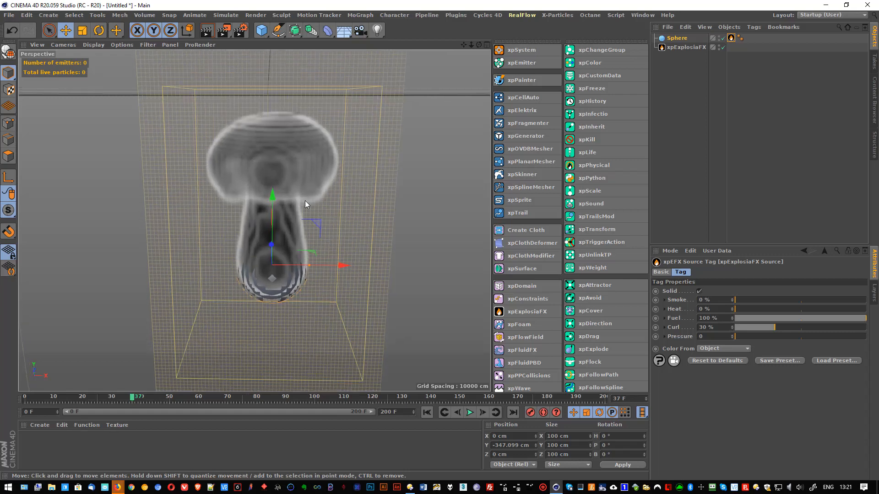
pyautogui.scroll(-4, 305, 202)
pyautogui.keyDown('alt'); pyautogui.moveTo(302, 252); pyautogui.dragTo(302, 221); pyautogui.keyUp('alt')
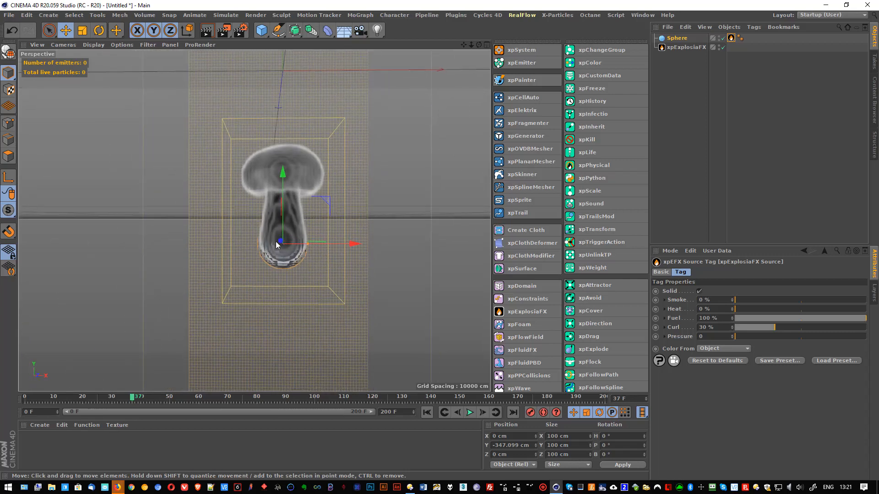
pyautogui.click(705, 327)
pyautogui.write('0')
pyautogui.press('Return')
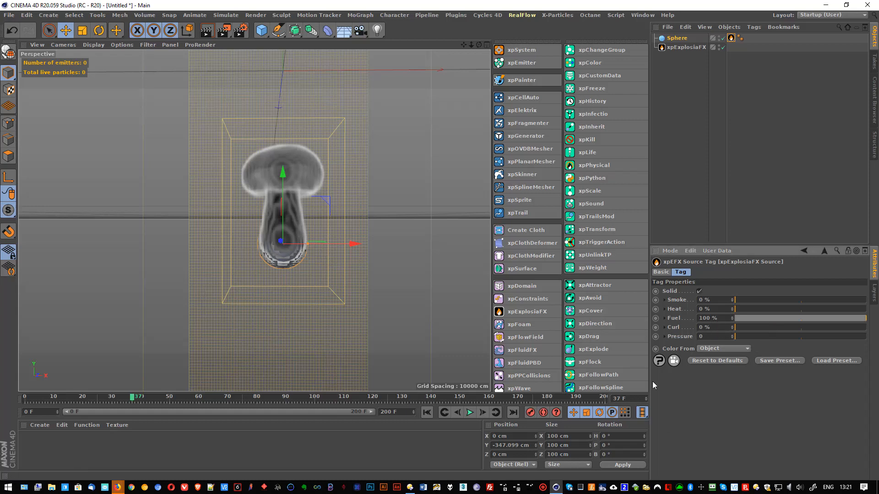
pyautogui.click(426, 413)
pyautogui.click(469, 413)
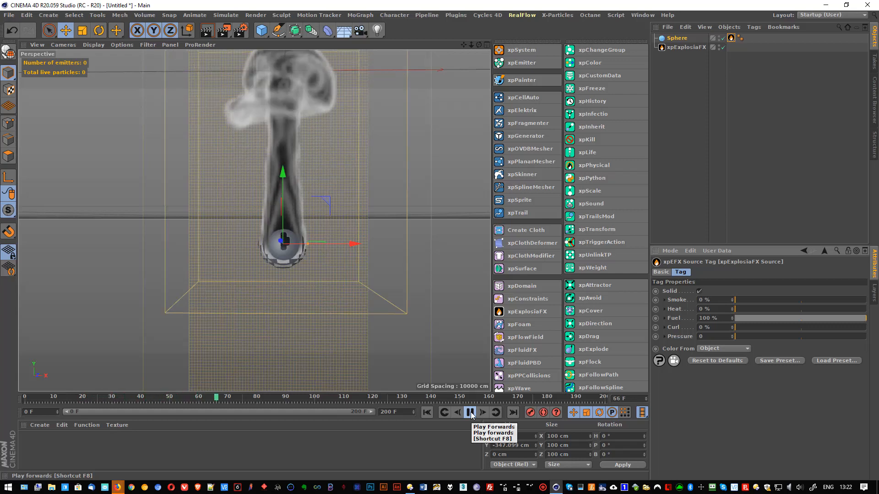
pyautogui.click(471, 412)
# Examine the smoke from above and in perspective, set the source tag's Curl to 100% and replay the simulation
pyautogui.middleClick(342, 109)
pyautogui.middleClick(291, 166)
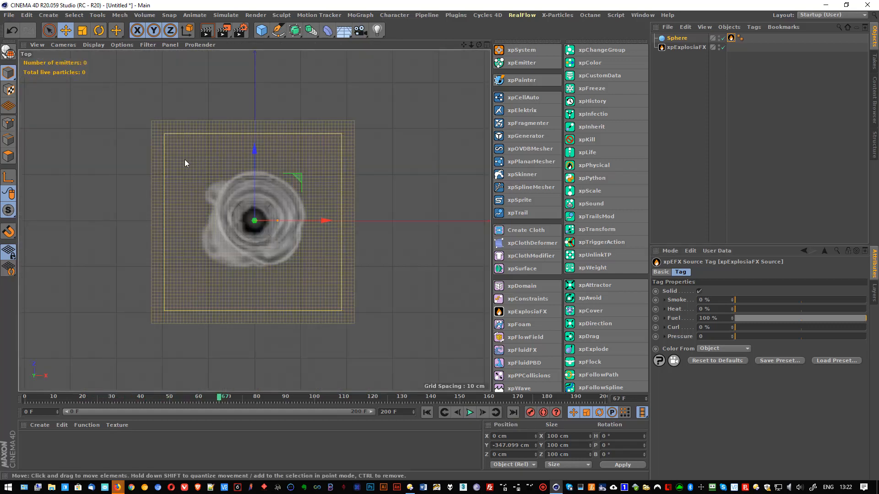
pyautogui.middleClick(185, 160)
pyautogui.middleClick(168, 103)
pyautogui.keyDown('alt'); pyautogui.moveTo(303, 134); pyautogui.dragTo(273, 179, button='middle'); pyautogui.keyUp('alt')
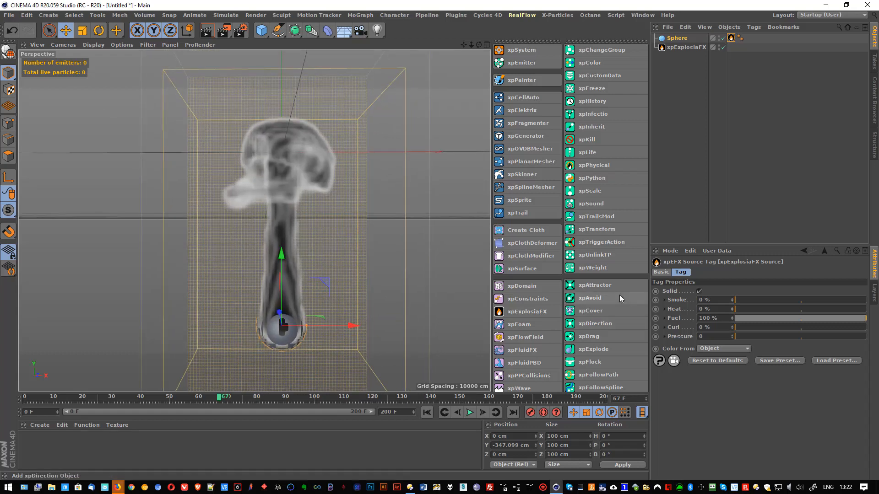
pyautogui.moveTo(740, 328); pyautogui.dragTo(866, 328)
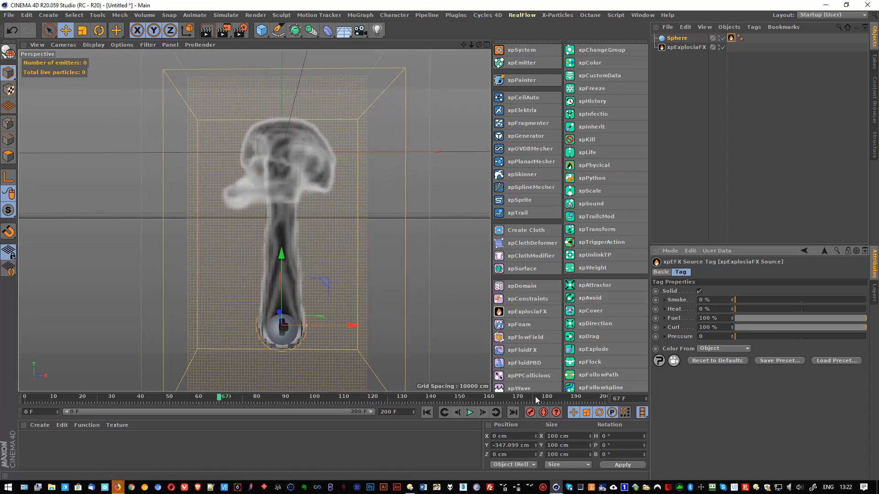
pyautogui.click(427, 413)
pyautogui.click(469, 413)
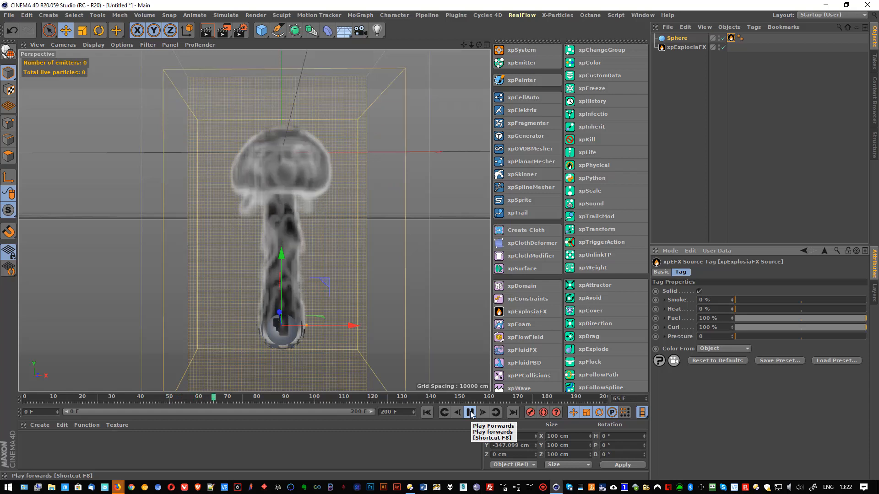
pyautogui.click(471, 412)
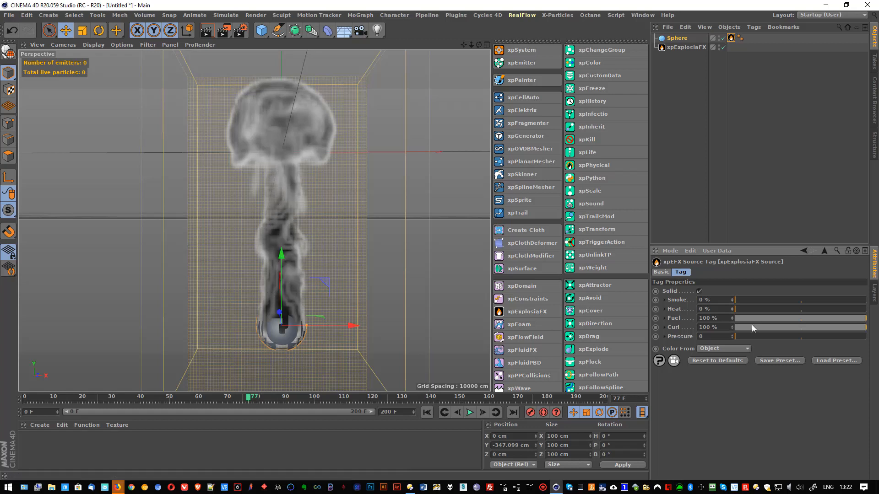
# Reduce the source tag's Curl to 0% and rerun the simulation from the first frame for comparison
pyautogui.moveTo(752, 326); pyautogui.dragTo(733, 327)
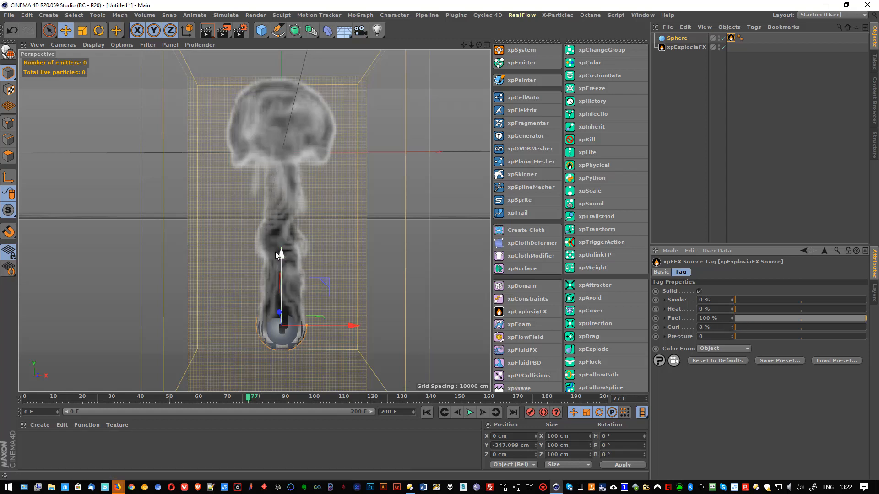
pyautogui.click(469, 413)
pyautogui.click(428, 414)
pyautogui.click(470, 413)
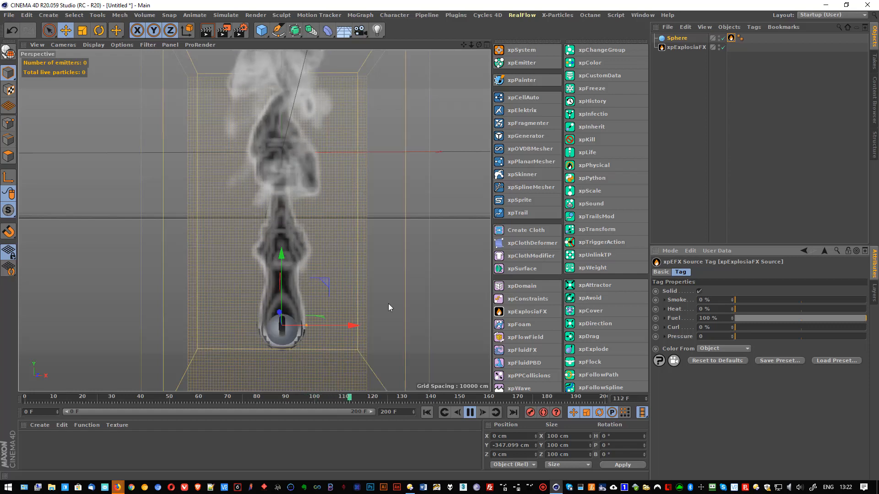
pyautogui.click(470, 413)
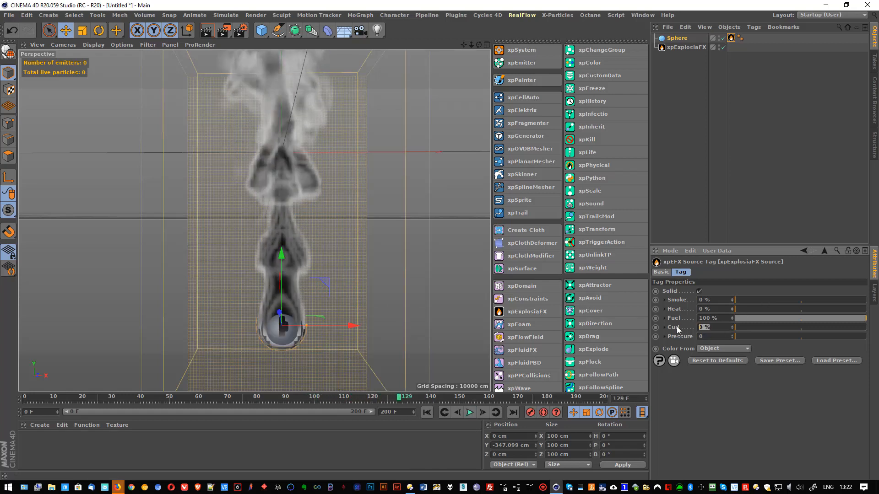
# Set the source tag's Curl to 2000% and replay the simulation from the start
pyautogui.write('2000')
pyautogui.press('Return')
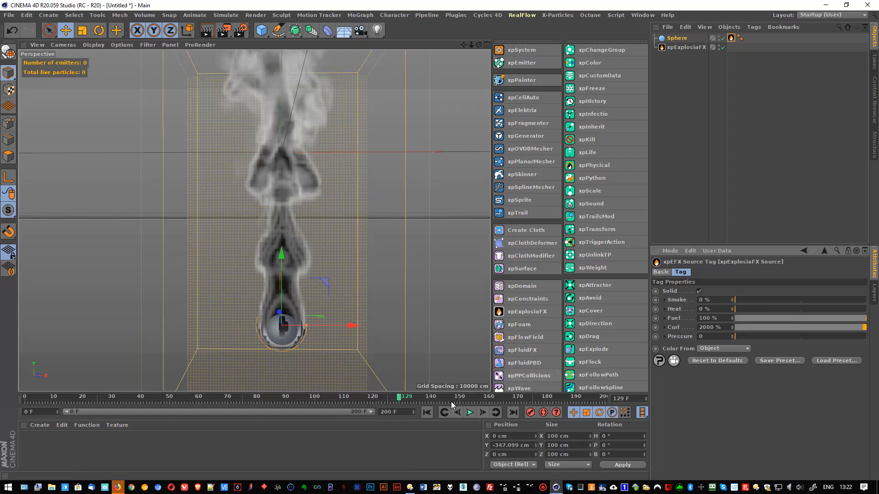
pyautogui.click(427, 412)
pyautogui.click(469, 412)
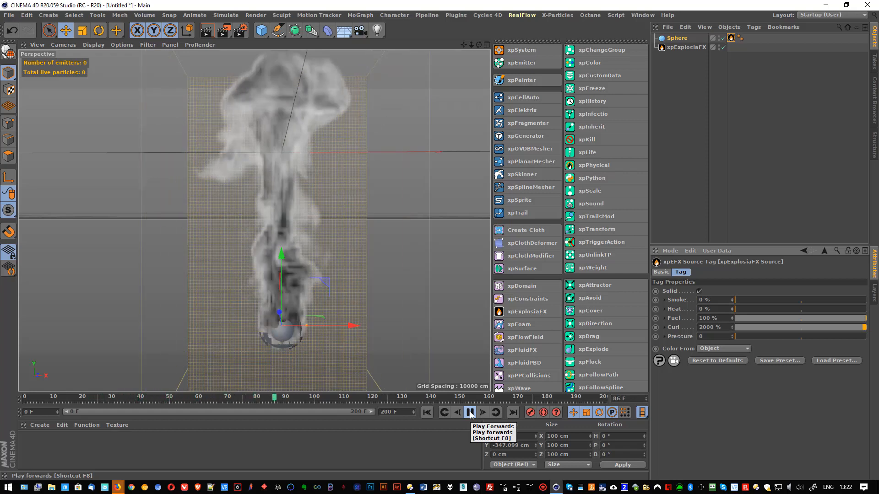
pyautogui.click(467, 414)
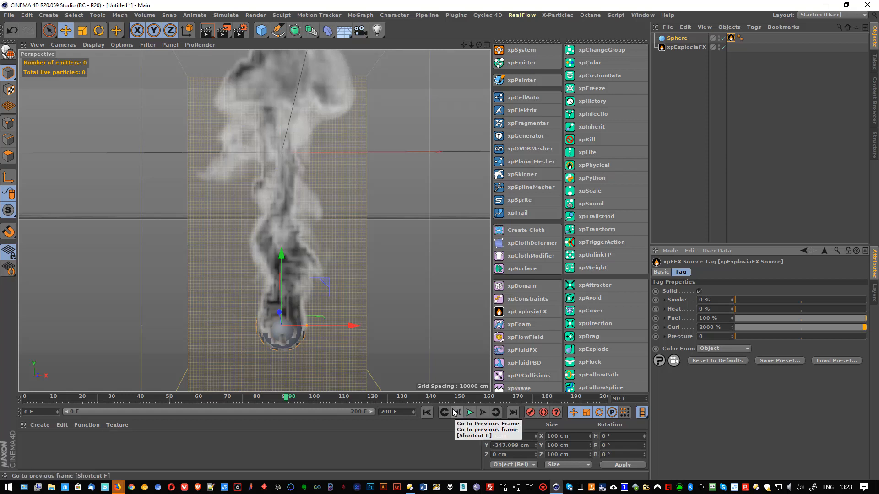
# Return to the first frame, set the source tag's Curl to 0% and play the simulation
pyautogui.click(426, 415)
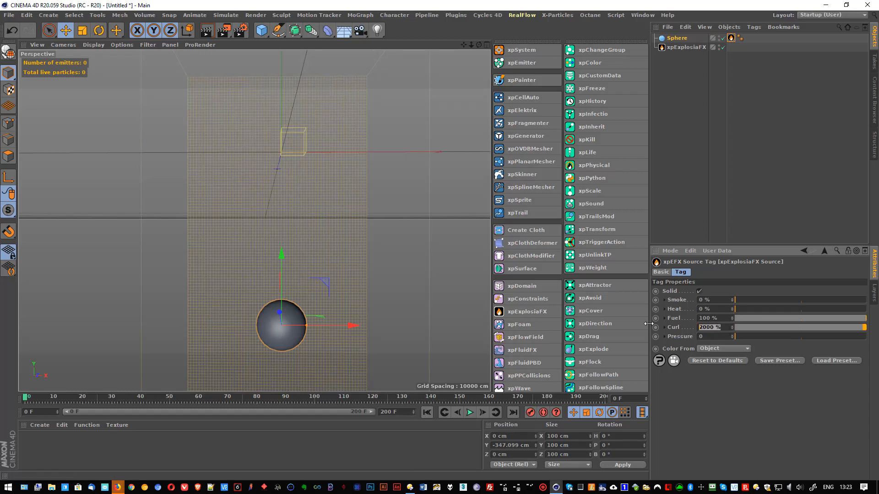
pyautogui.write('30')
pyautogui.press('Return')
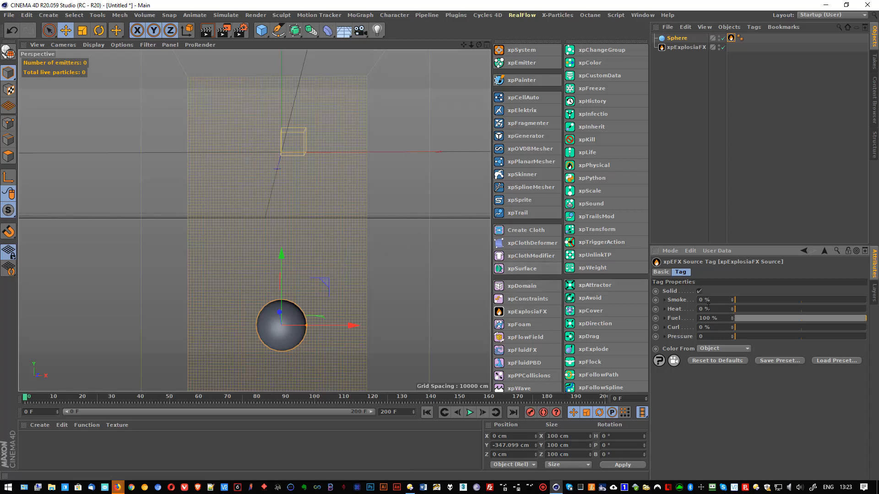
pyautogui.click(469, 413)
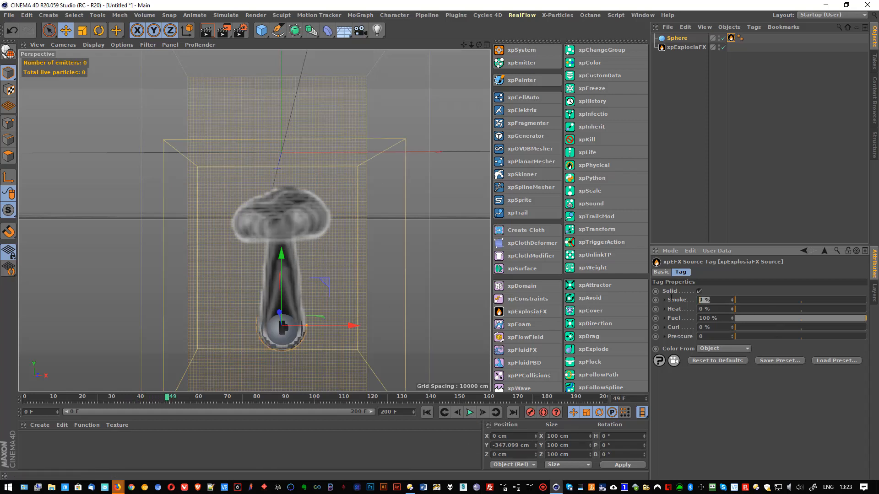
# Set the source tag's Fuel to 0% and Smoke to 100%, and replay the simulation from the start
pyautogui.press('Return')
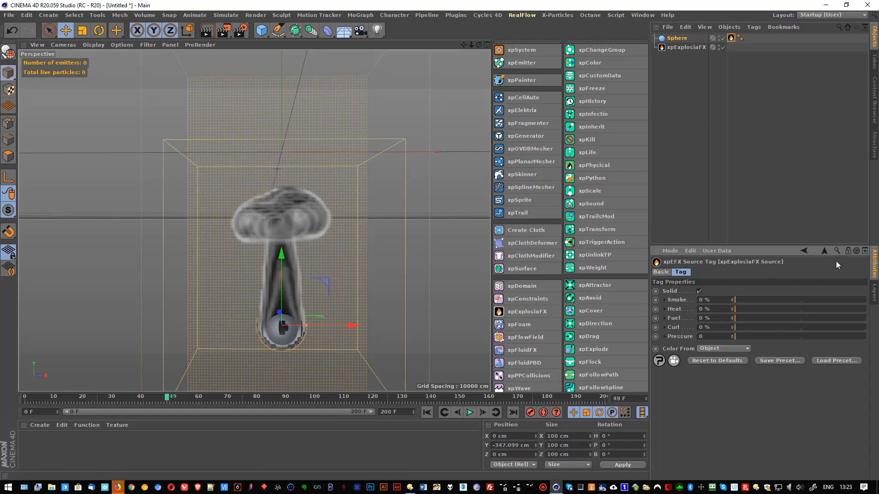
pyautogui.click(720, 299)
pyautogui.write('100')
pyautogui.press('Return')
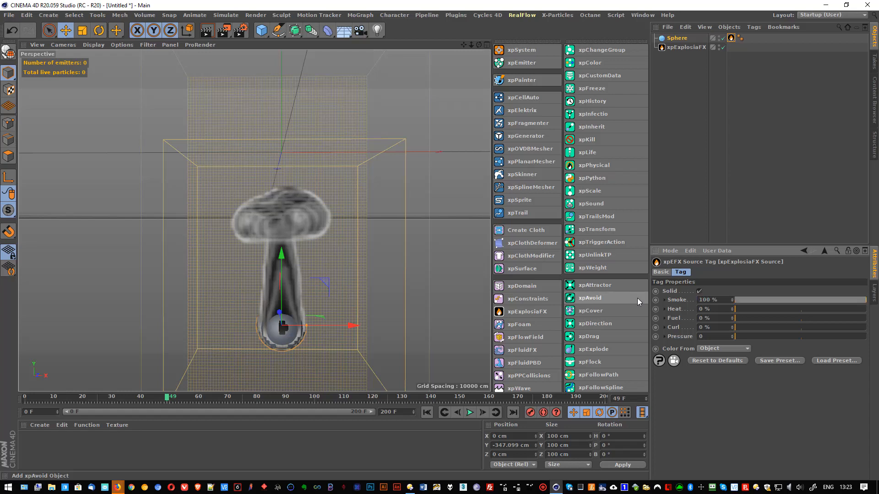
pyautogui.click(427, 413)
pyautogui.click(470, 412)
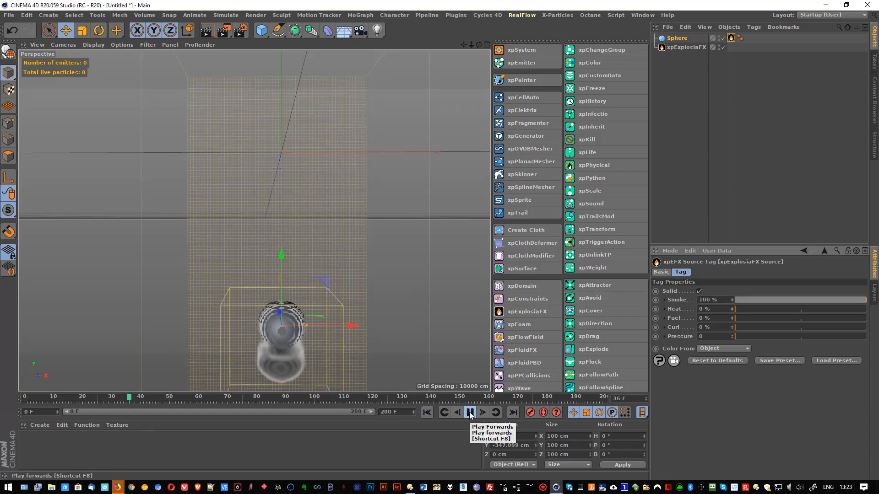
pyautogui.click(470, 414)
# Continue the smoke-only simulation to frame 106 and examine how the smoke moves away from the sphere
pyautogui.scroll(-2, 372, 303)
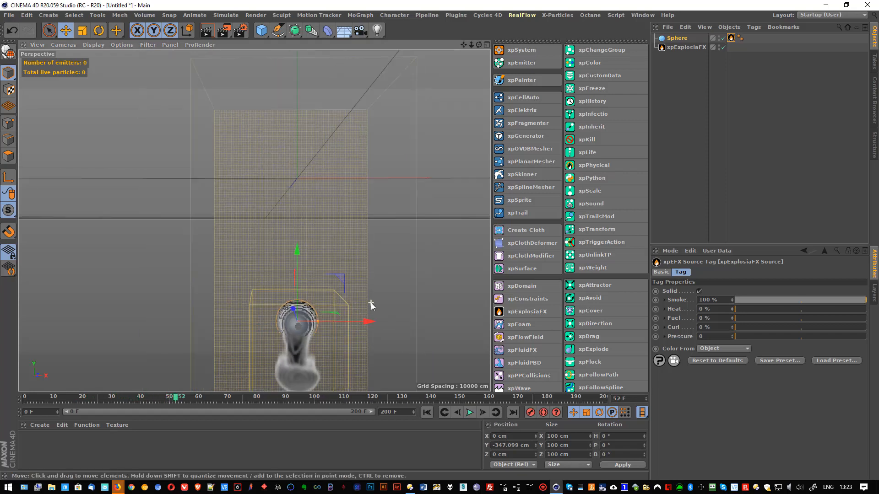
pyautogui.keyDown('alt'); pyautogui.moveTo(358, 322); pyautogui.dragTo(298, 277); pyautogui.keyUp('alt')
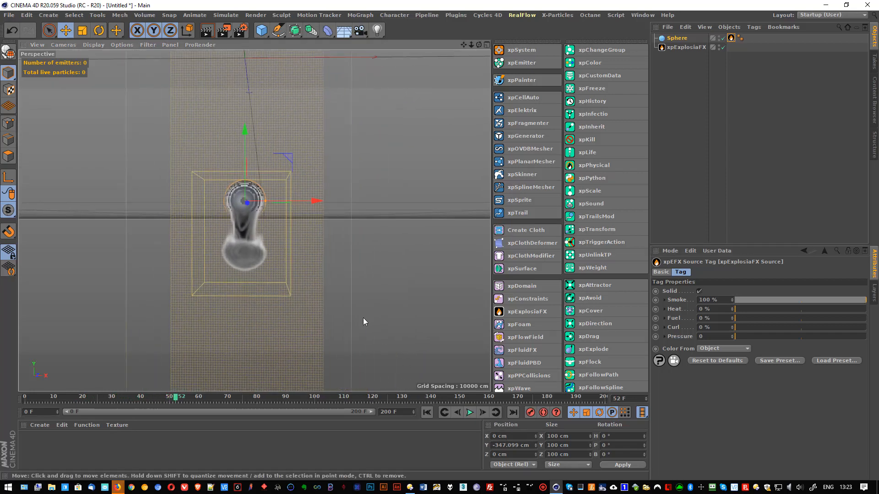
pyautogui.keyDown('alt'); pyautogui.moveTo(364, 319); pyautogui.dragTo(383, 316, button='middle'); pyautogui.keyUp('alt')
pyautogui.click(471, 414)
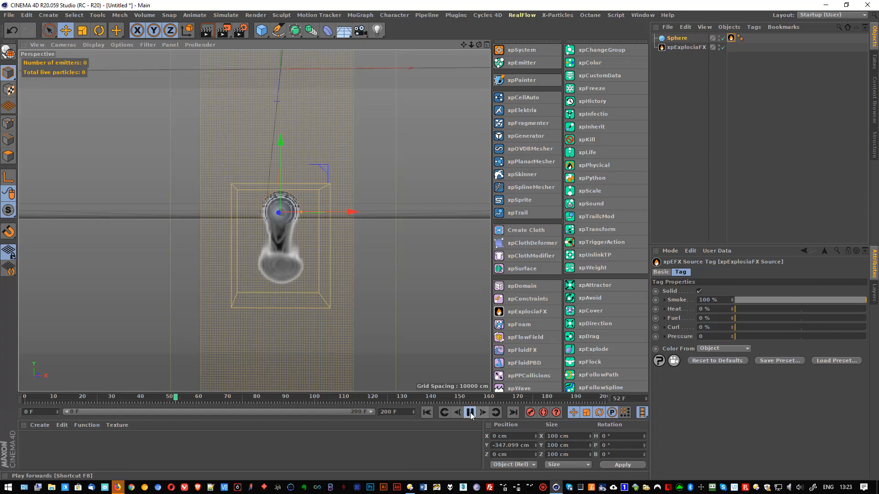
pyautogui.click(471, 414)
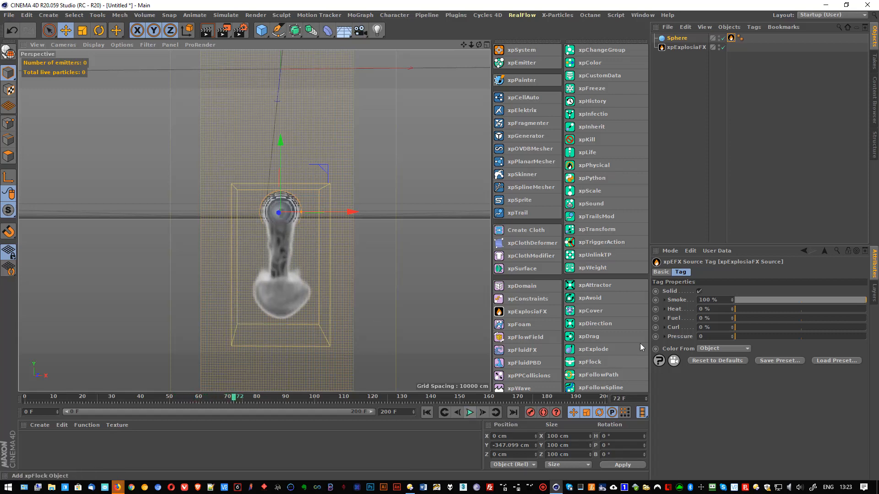
pyautogui.click(710, 319)
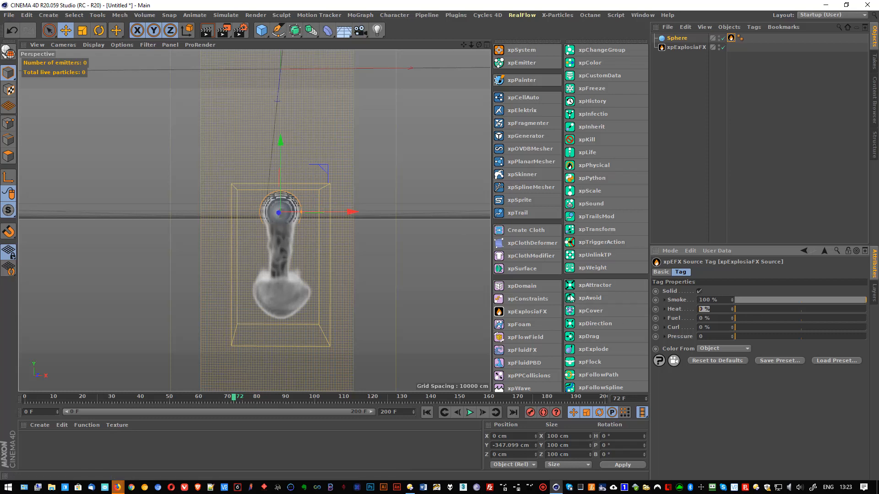
pyautogui.click(470, 413)
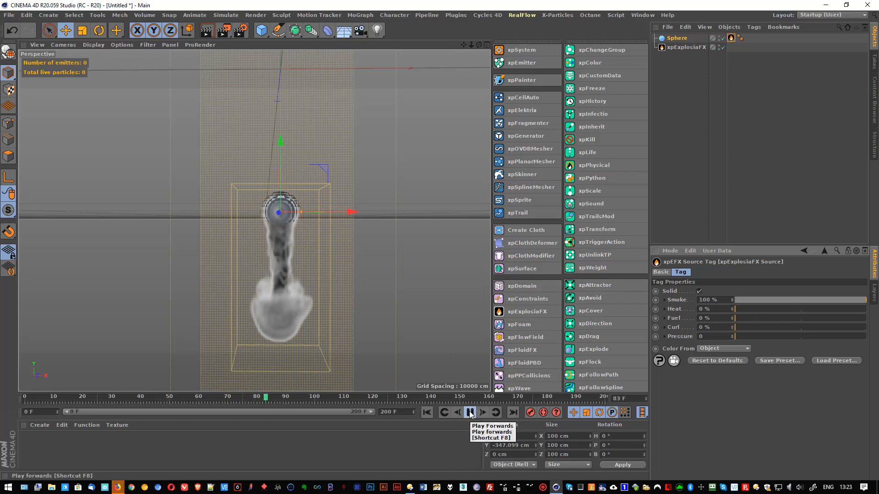
pyautogui.click(470, 413)
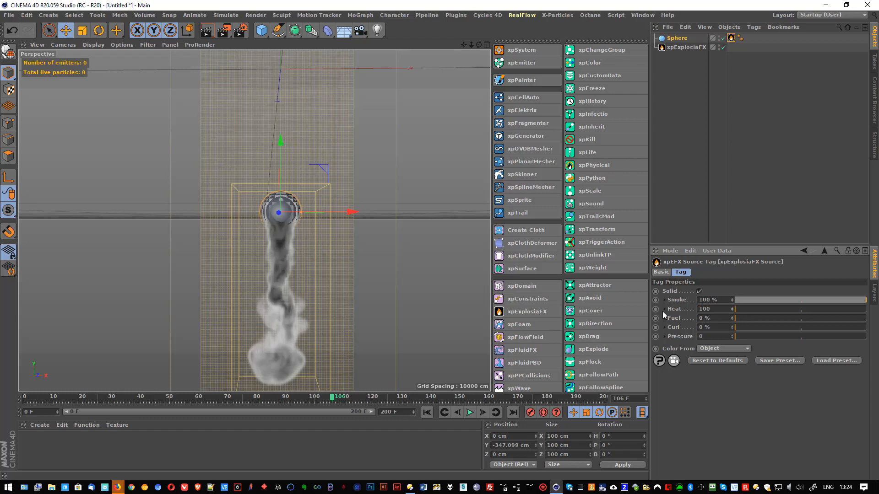
# Set the source tag's Heat to 100% alongside the smoke and replay the simulation from the start
pyautogui.press('Return')
pyautogui.click(426, 412)
pyautogui.click(470, 413)
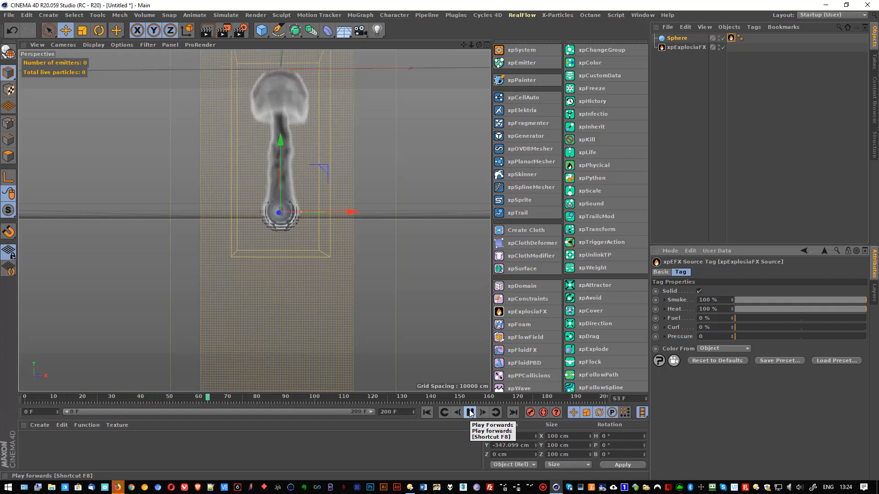
pyautogui.click(470, 413)
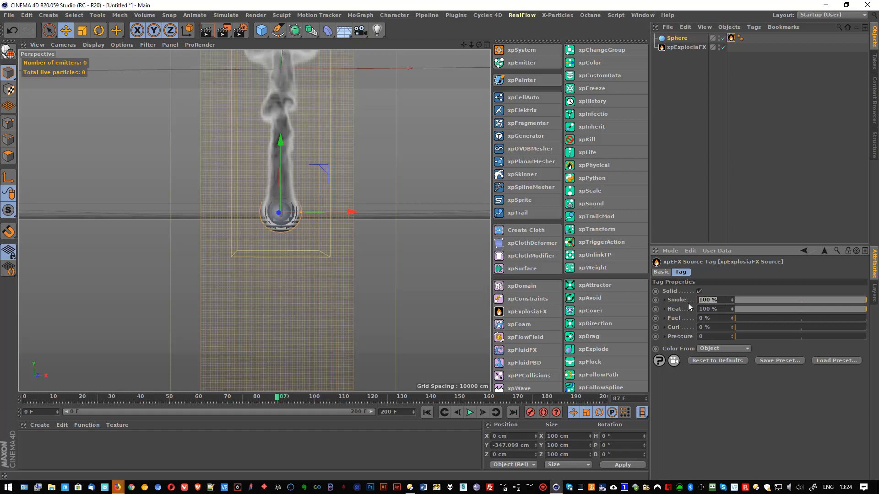
# Set the sphere source tag's Smoke and Heat to 0% and its Fuel to 100%
pyautogui.write('0')
pyautogui.press('Return')
pyautogui.press('0')
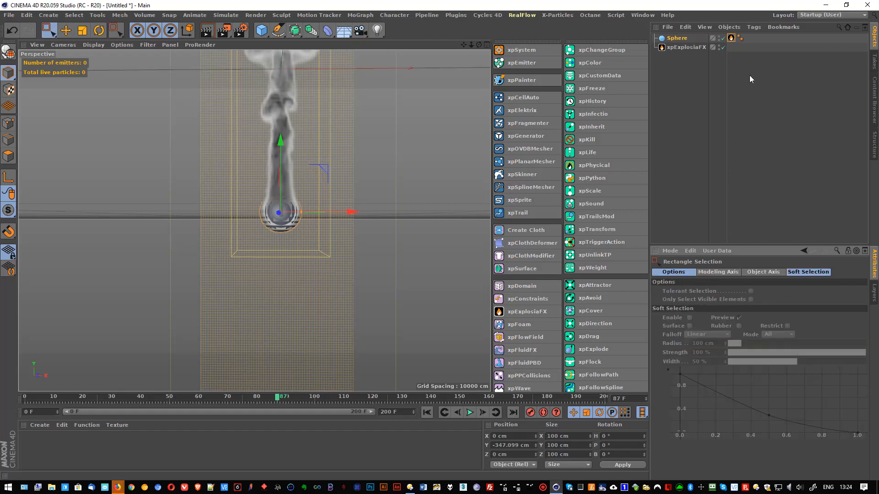
pyautogui.click(731, 38)
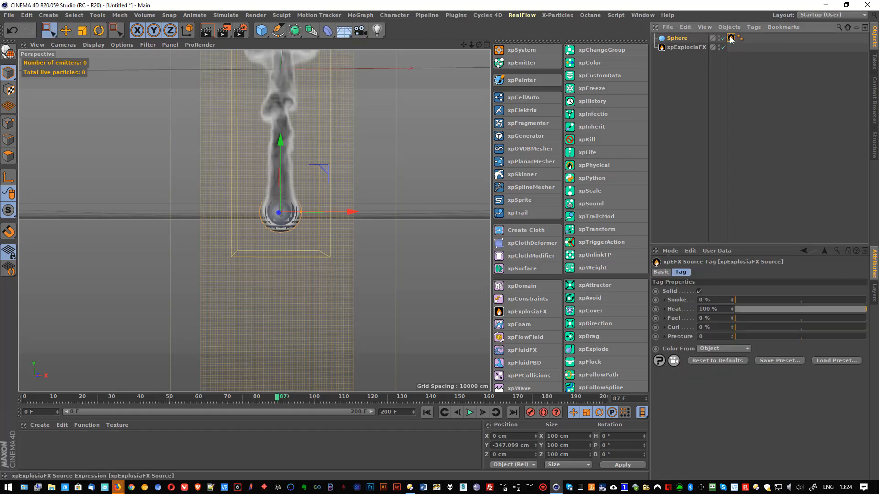
pyautogui.doubleClick(717, 309)
pyautogui.write('0')
pyautogui.press('Return')
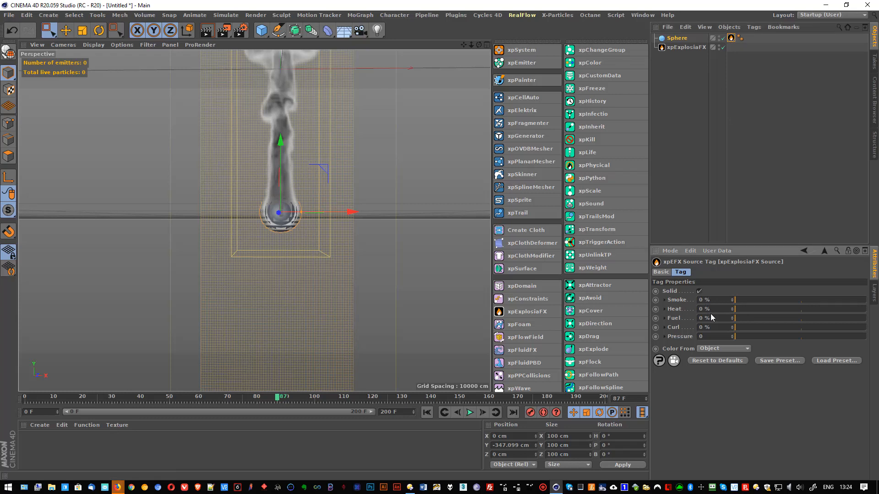
pyautogui.write('100')
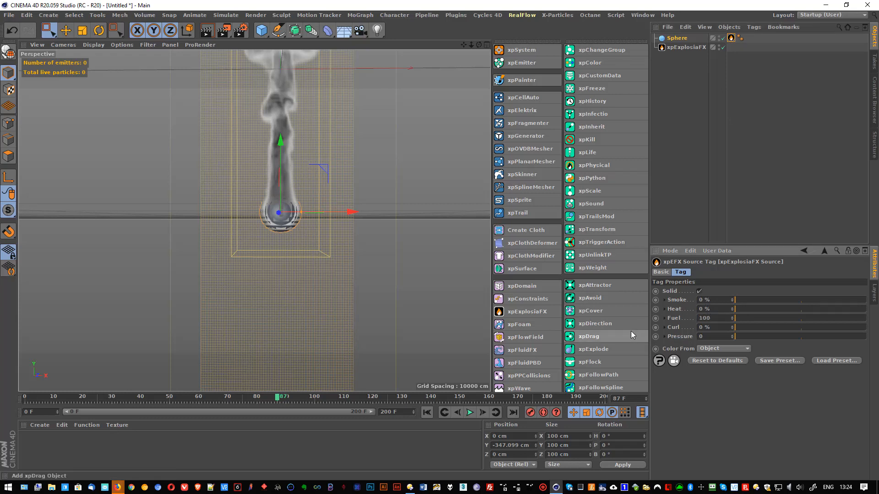
pyautogui.press('Return')
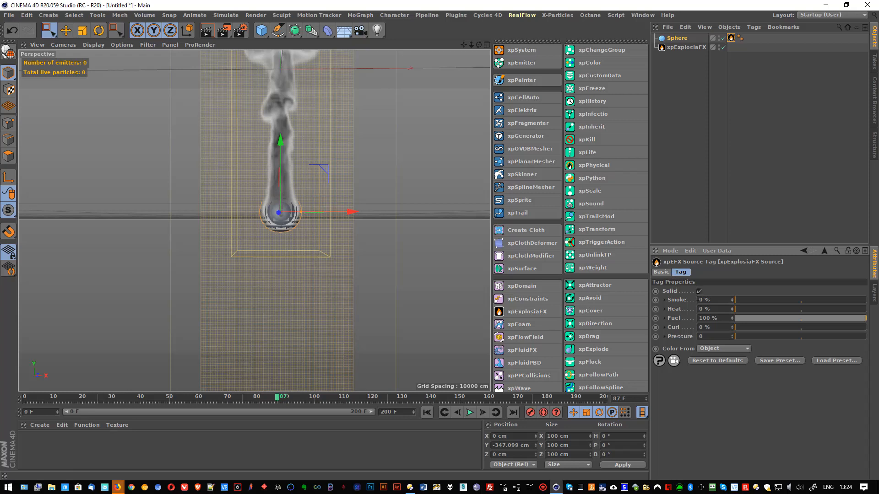
# Return to the first frame, turn off the source tag's Solid option and play the opening of the fuel-only simulation from the start
pyautogui.scroll(5, 286, 243)
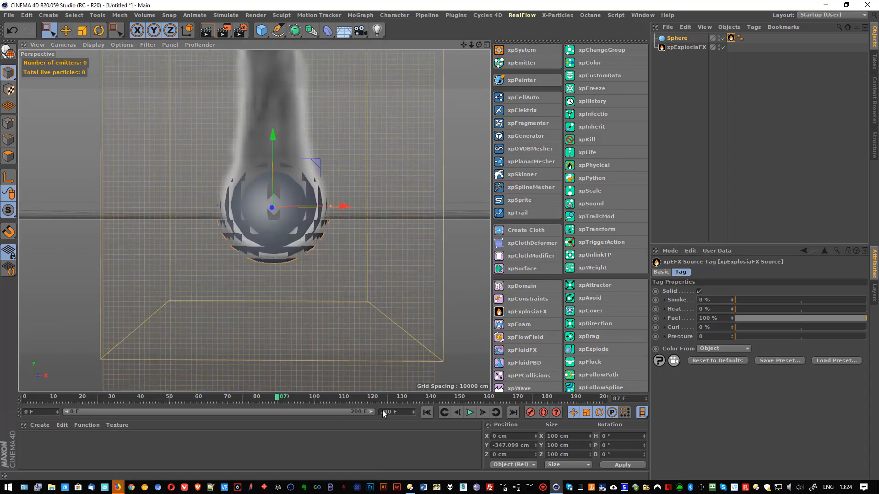
pyautogui.moveTo(233, 397); pyautogui.dragTo(25, 397)
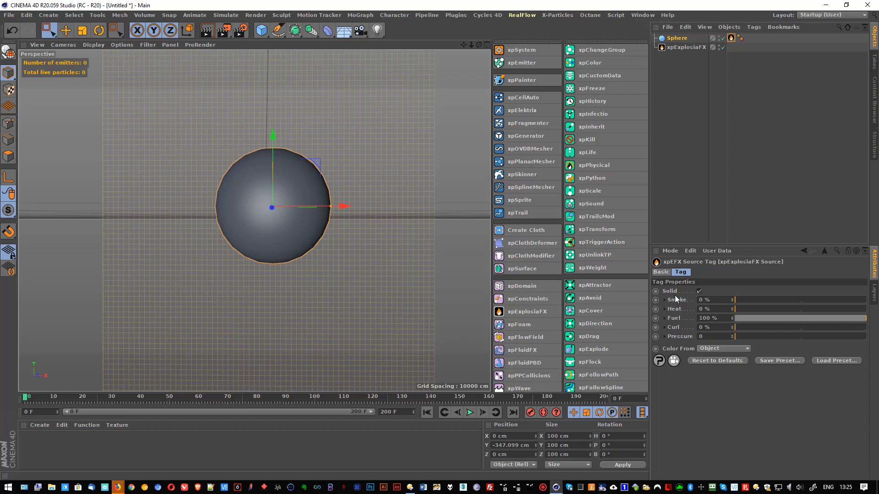
pyautogui.click(697, 290)
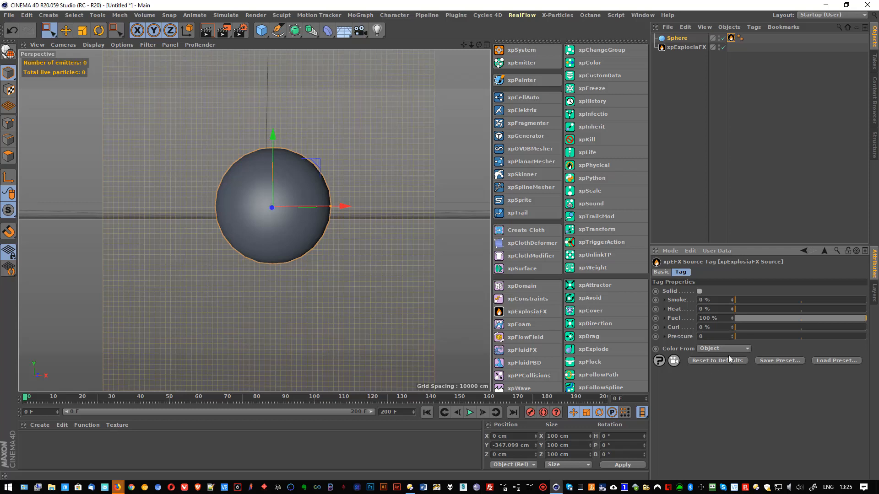
pyautogui.click(469, 413)
pyautogui.click(470, 413)
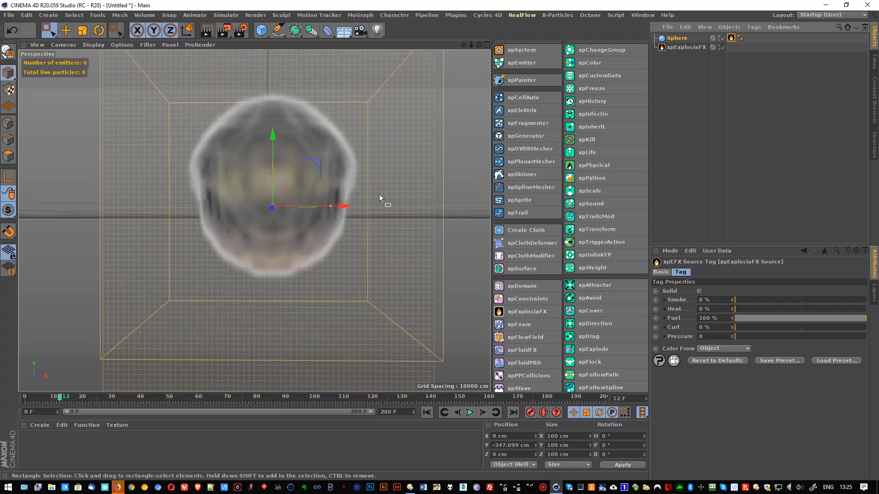
pyautogui.click(427, 415)
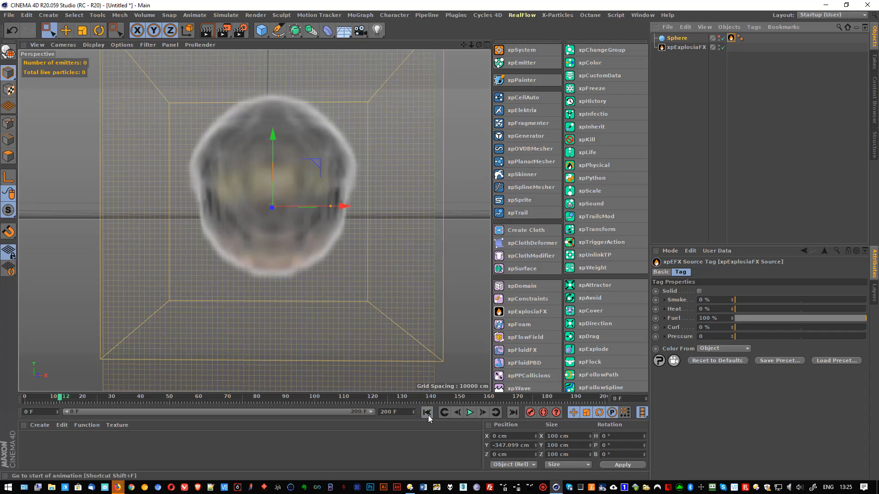
pyautogui.click(470, 412)
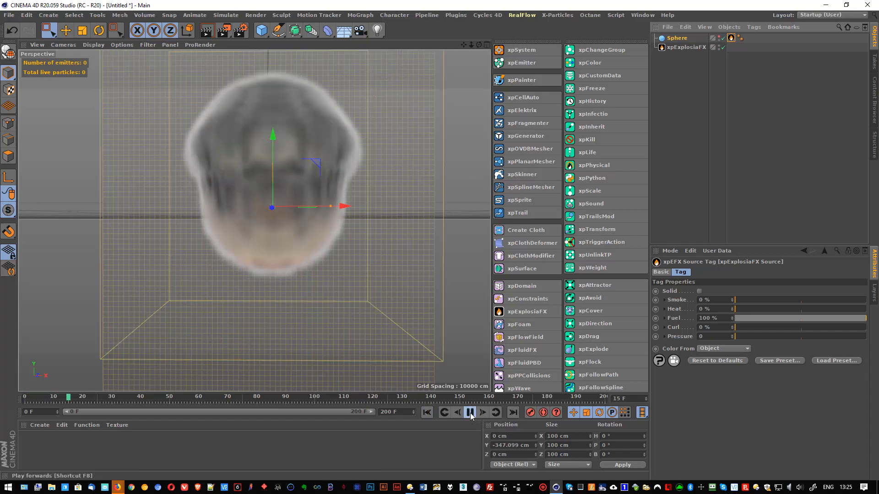
pyautogui.click(470, 414)
# Enable Solid on the source tag and replay the fuel simulation from the start to frame 17
pyautogui.click(699, 291)
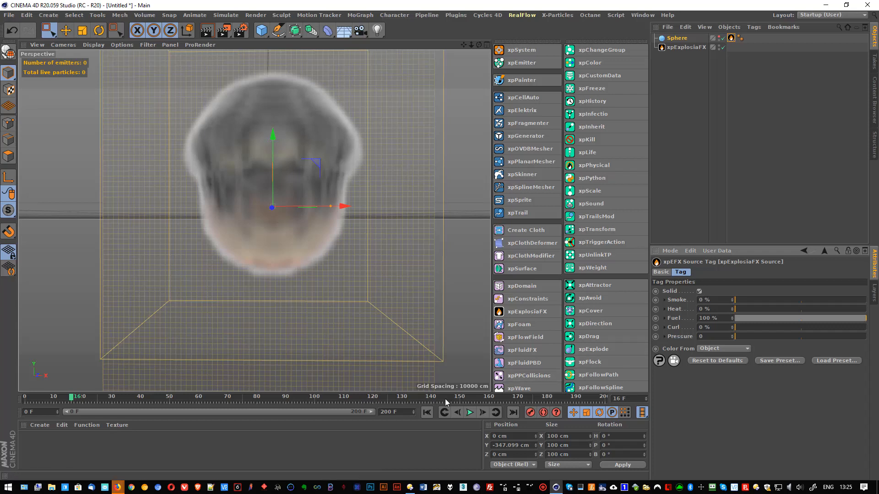
pyautogui.click(428, 413)
pyautogui.click(470, 413)
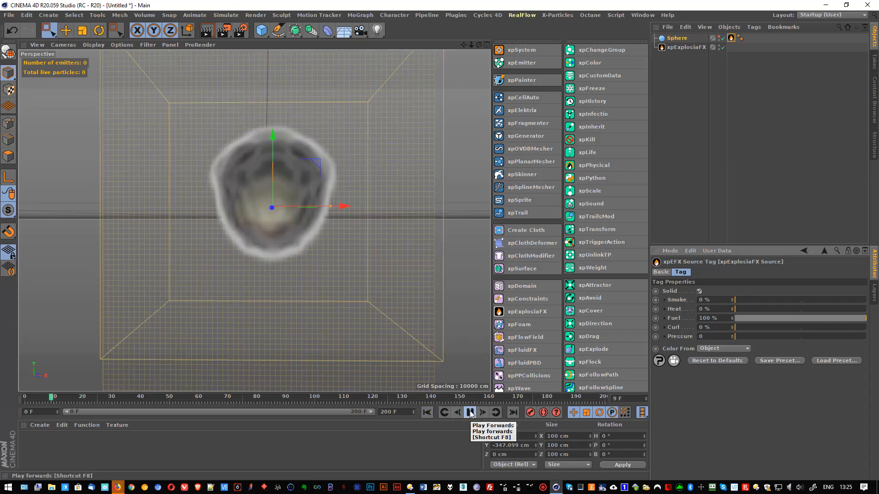
pyautogui.click(470, 412)
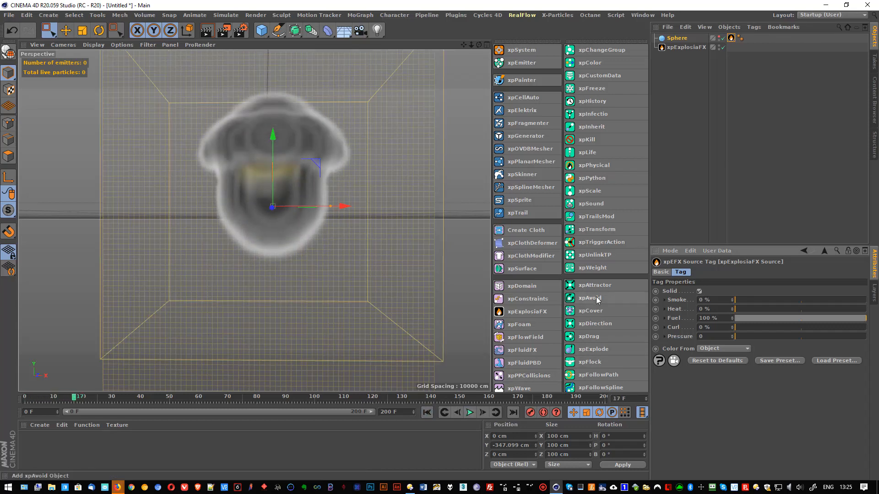
# Disable Solid and replay the simulation to frame 42, pausing at frame 30 to examine the fuel around the sphere
pyautogui.keyDown('alt'); pyautogui.moveTo(267, 203); pyautogui.dragTo(266, 223); pyautogui.keyUp('alt')
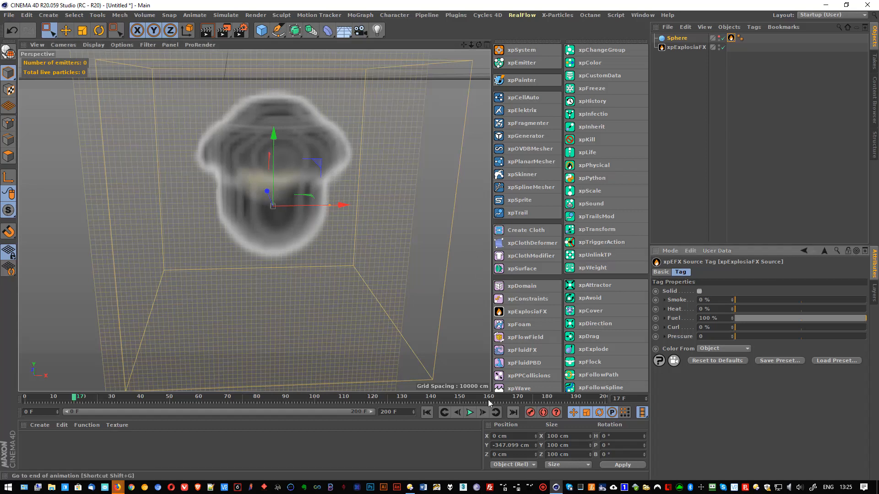
pyautogui.click(427, 413)
pyautogui.click(471, 412)
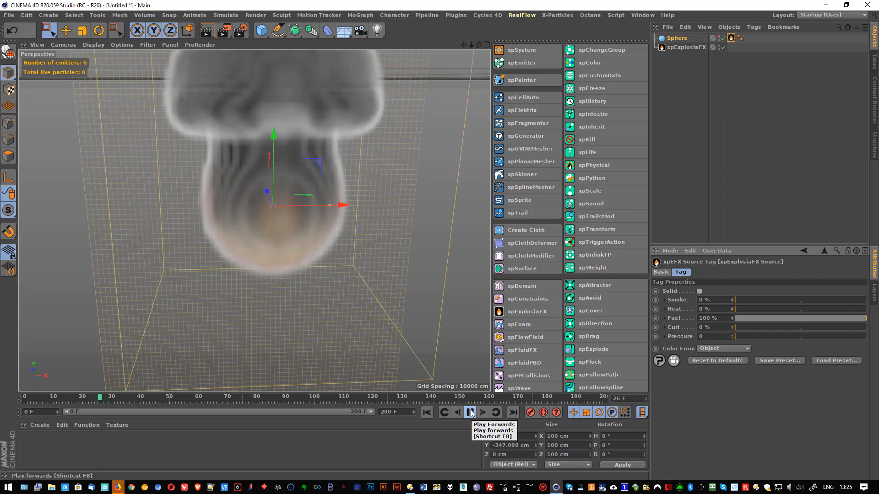
pyautogui.click(470, 412)
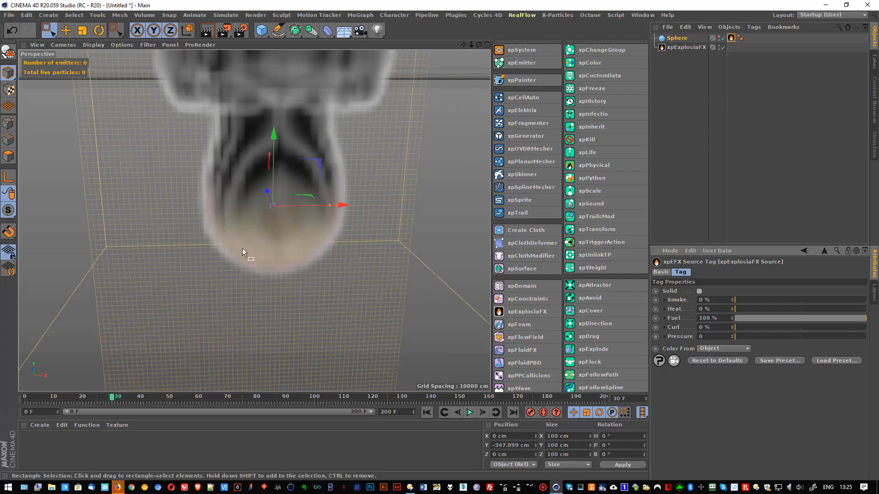
pyautogui.click(470, 412)
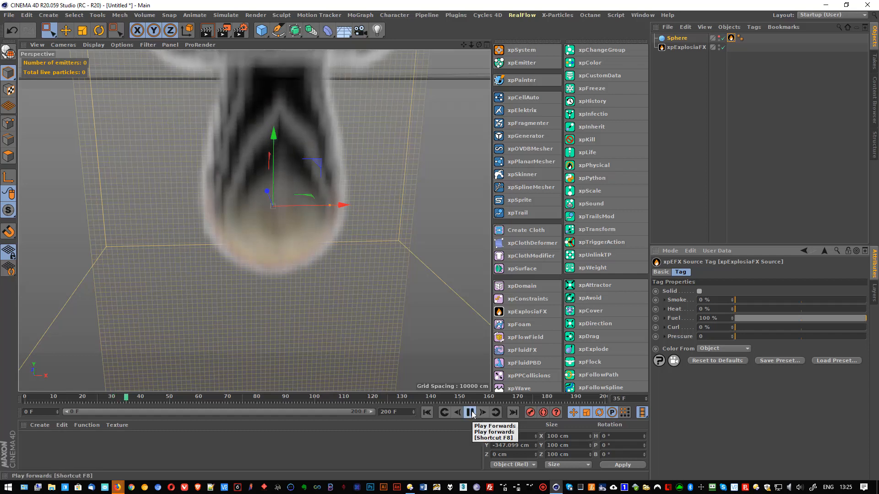
pyautogui.click(470, 412)
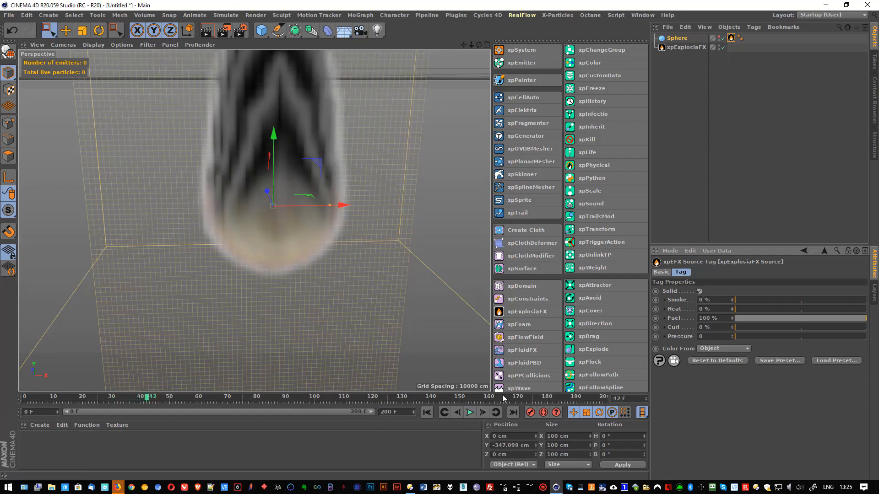
# Turn Solid back on and run the fuel simulation from the start to frame 100 for comparison
pyautogui.click(423, 412)
pyautogui.click(470, 412)
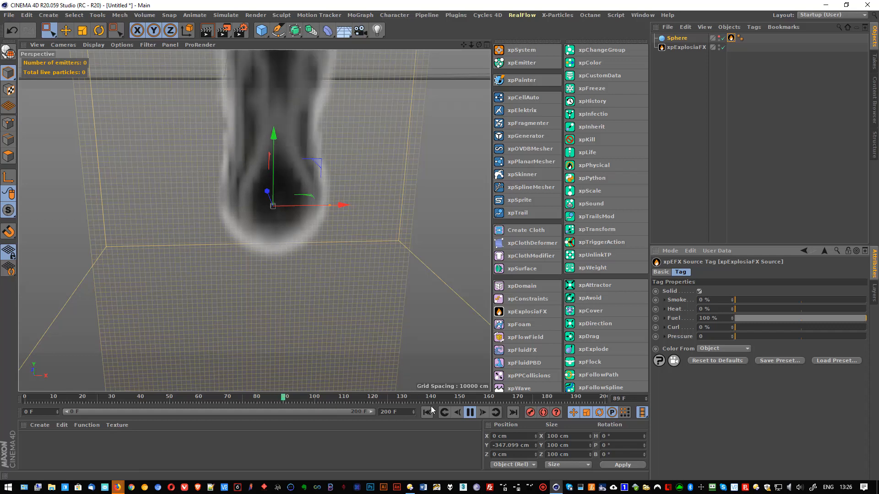
pyautogui.click(470, 412)
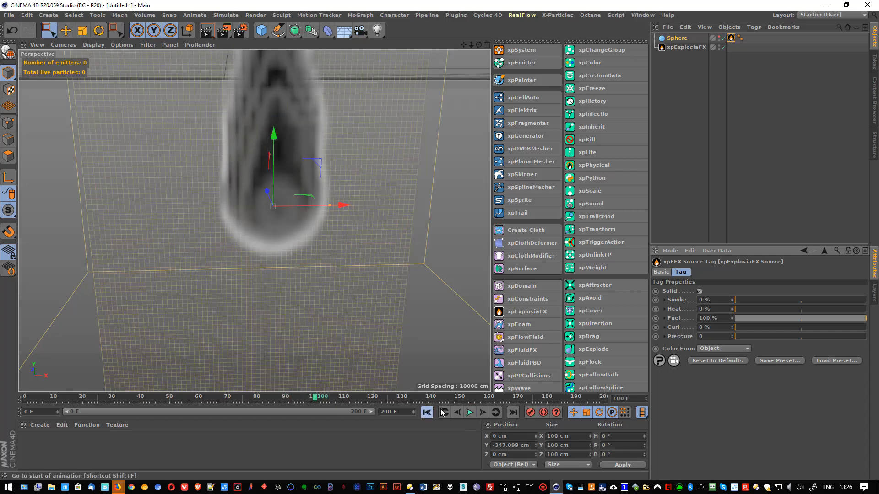
# Go back to the first frame, switch Solid off on the source tag and play to frame 16
pyautogui.click(427, 413)
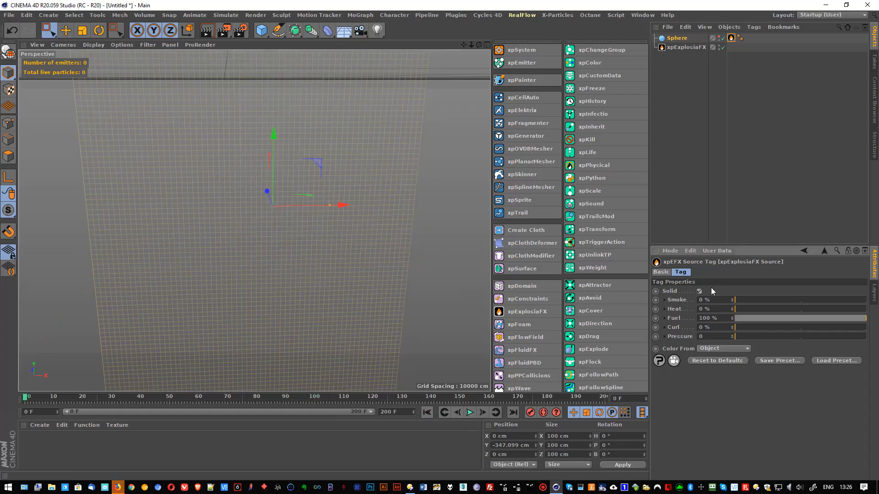
pyautogui.click(699, 291)
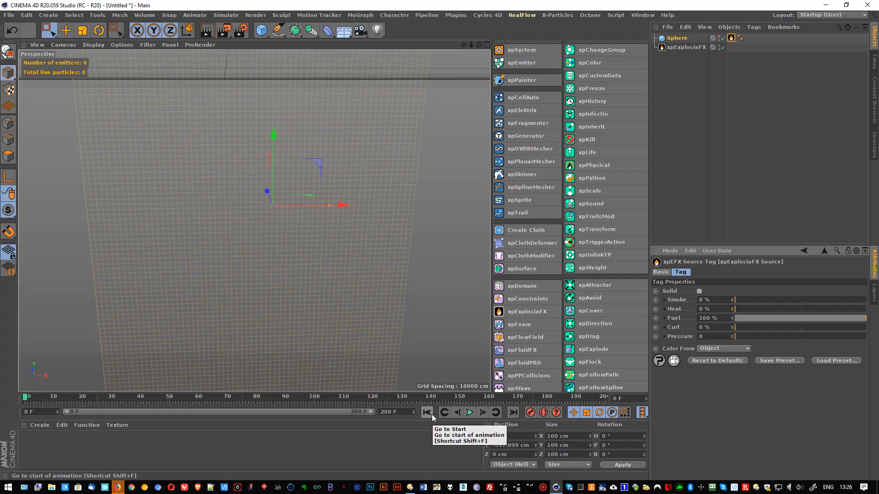
pyautogui.click(470, 413)
pyautogui.click(470, 413)
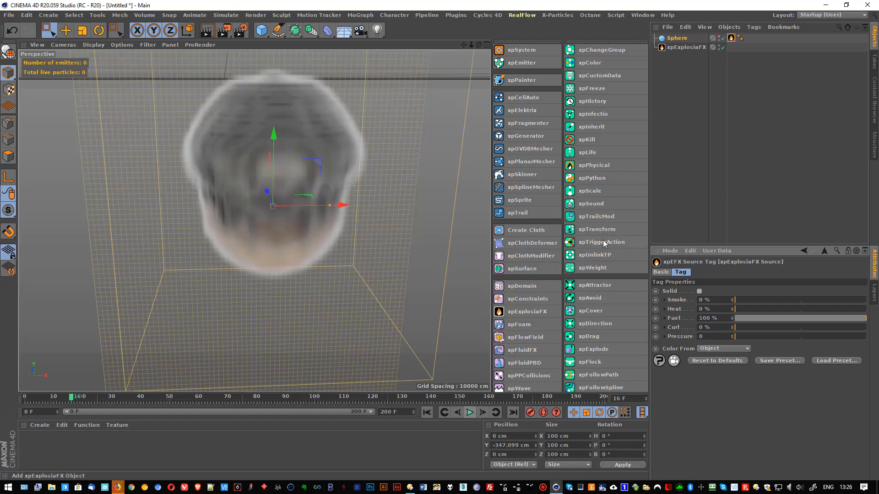
# Replay the non-solid fuel simulation from the start to frame 78 and examine the rising smoke column
pyautogui.keyDown('alt'); pyautogui.moveTo(341, 245); pyautogui.dragTo(317, 246, button='right'); pyautogui.keyUp('alt')
pyautogui.keyDown('alt'); pyautogui.moveTo(318, 247); pyautogui.dragTo(367, 306); pyautogui.keyUp('alt')
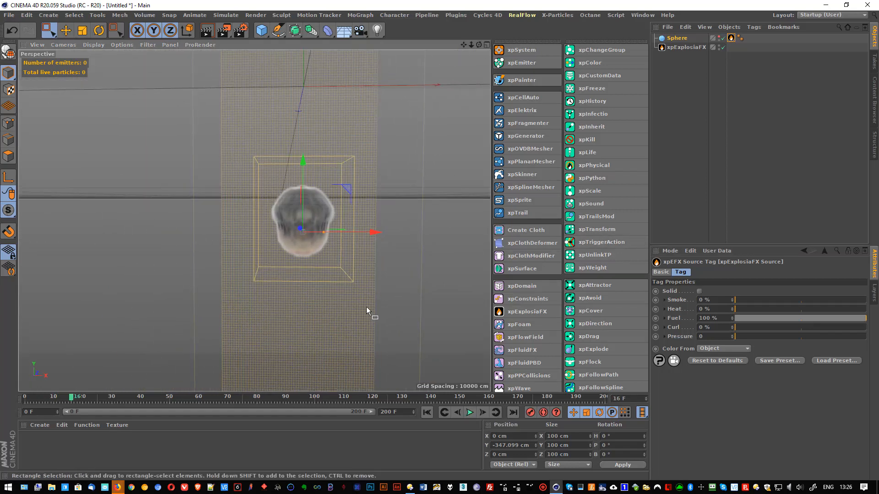
pyautogui.click(427, 413)
pyautogui.click(470, 413)
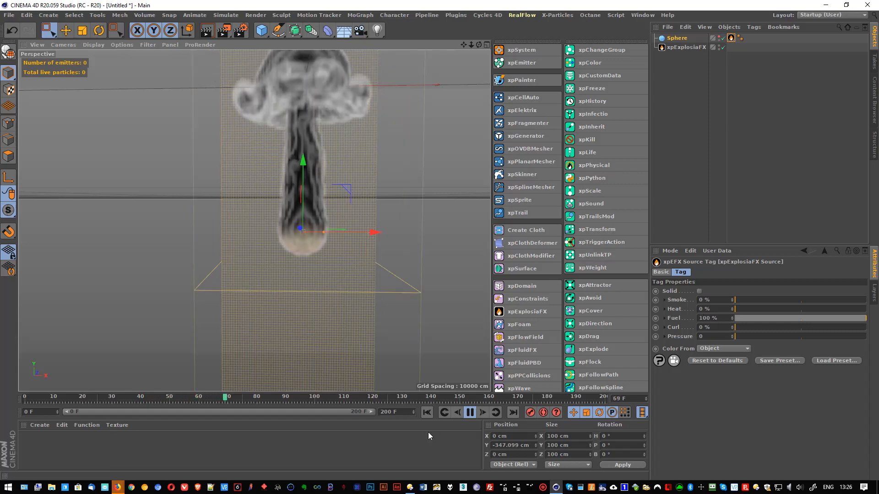
pyautogui.click(469, 412)
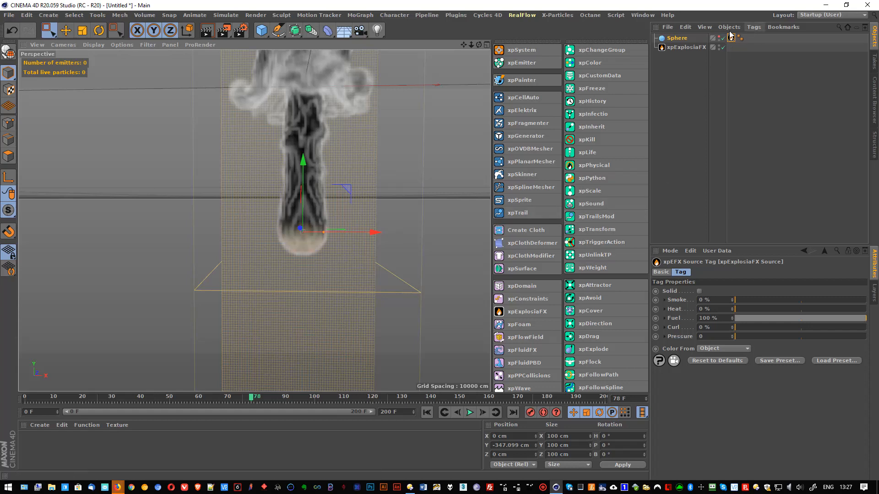
# Set the xpExplosiaFX Display option to Fuel and replay the simulation from the start to frame 96
pyautogui.click(676, 48)
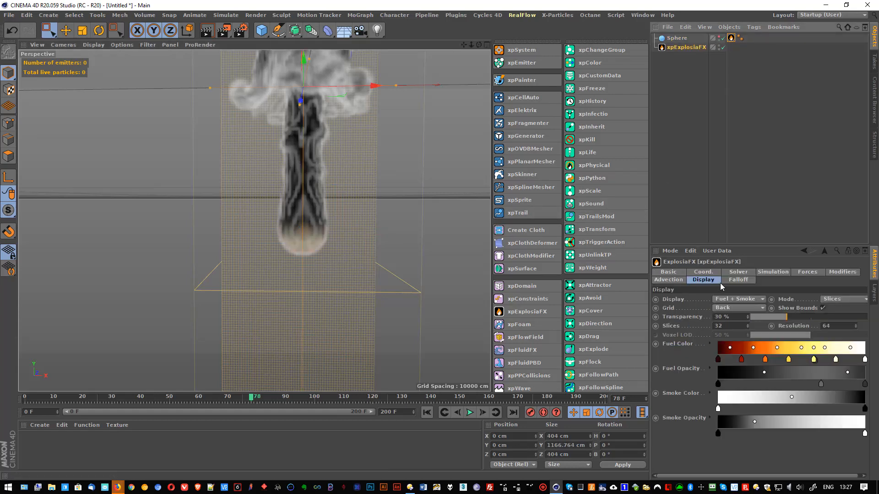
pyautogui.click(725, 298)
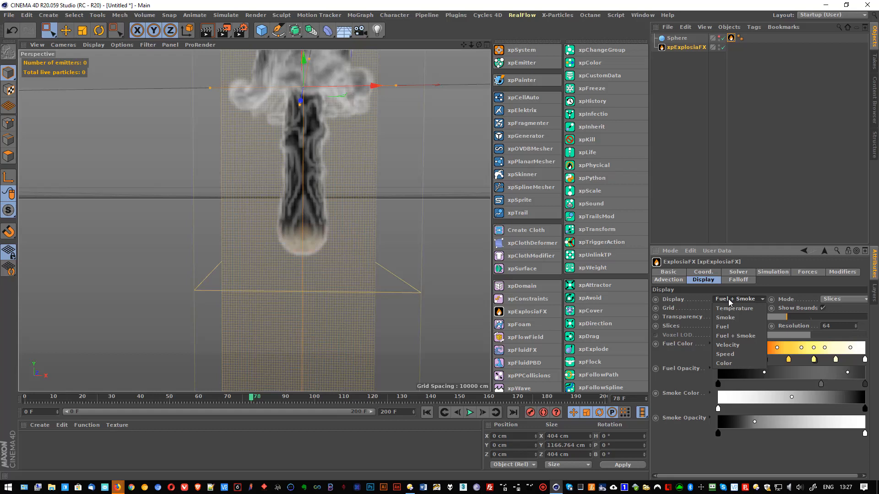
pyautogui.click(730, 327)
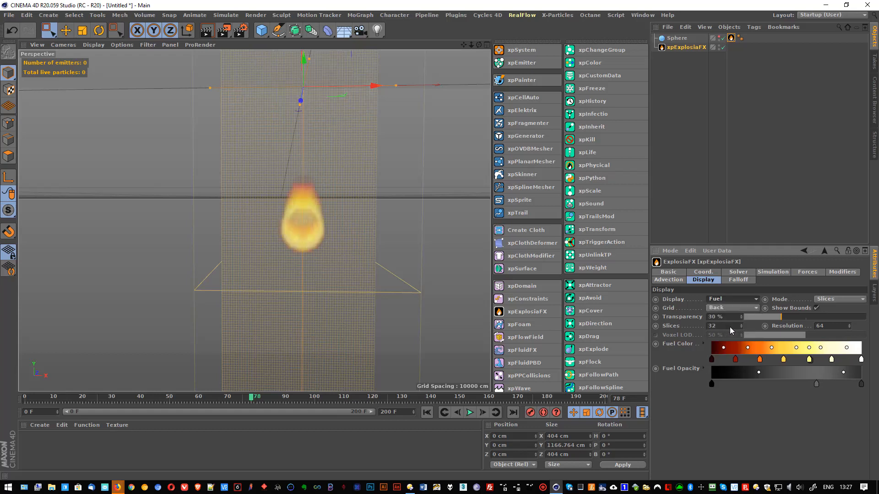
pyautogui.click(427, 413)
pyautogui.click(470, 412)
pyautogui.click(470, 413)
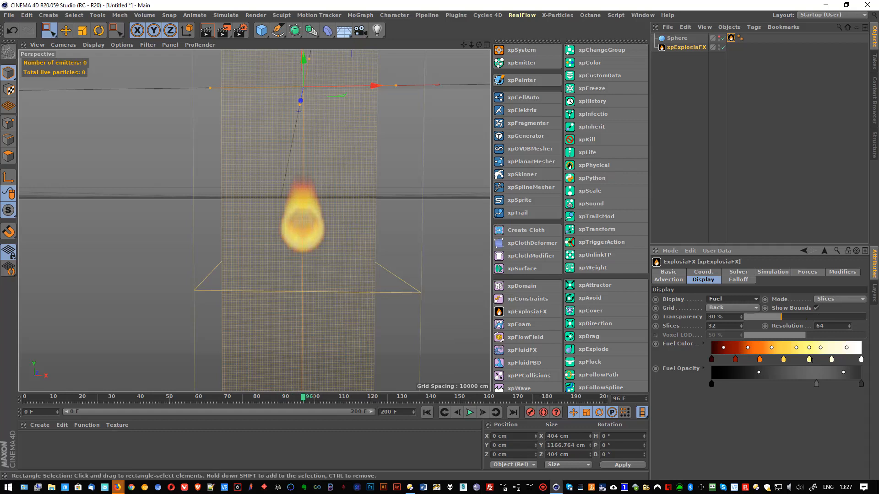
# Set the source tag's Fuel to 1000% and replay the simulation from the start to frame 59
pyautogui.click(731, 38)
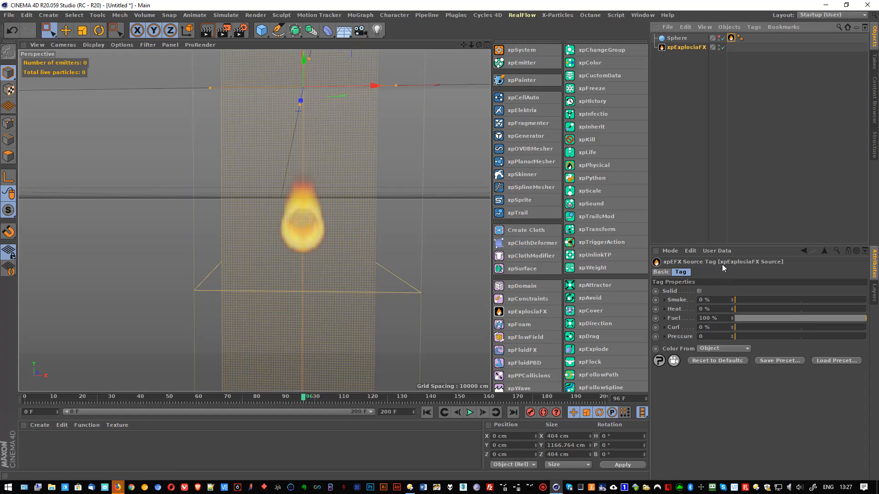
pyautogui.click(720, 318)
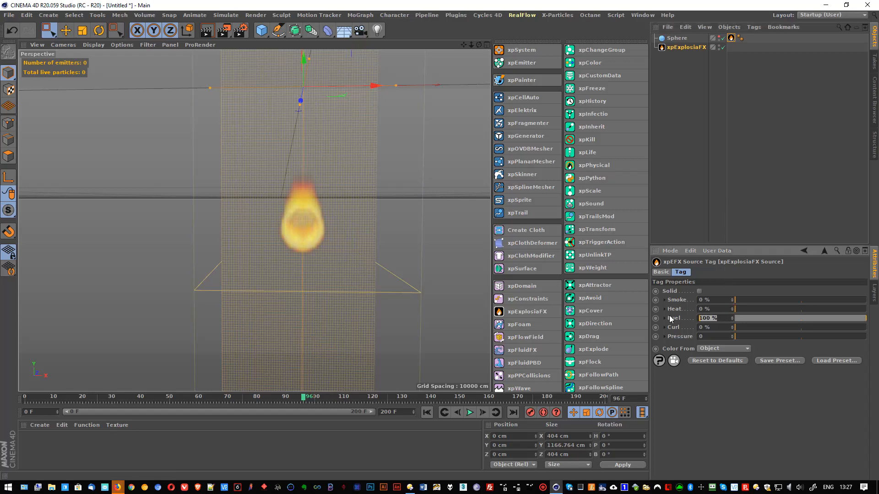
pyautogui.write('1000')
pyautogui.press('Return')
pyautogui.click(427, 412)
pyautogui.click(470, 412)
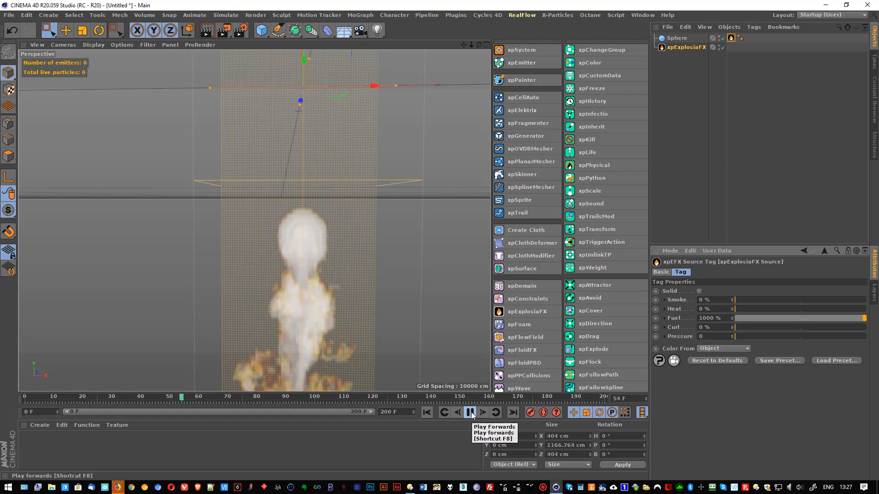
pyautogui.click(470, 413)
pyautogui.click(471, 414)
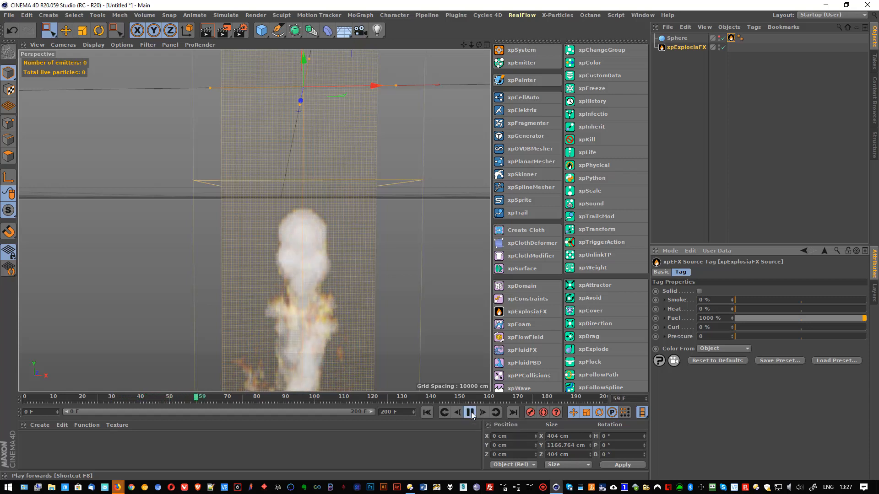
# Set the source tag's Fuel to 100% and replay the simulation from the start to frame 19
pyautogui.click(471, 413)
pyautogui.moveTo(660, 317); pyautogui.dragTo(650, 317)
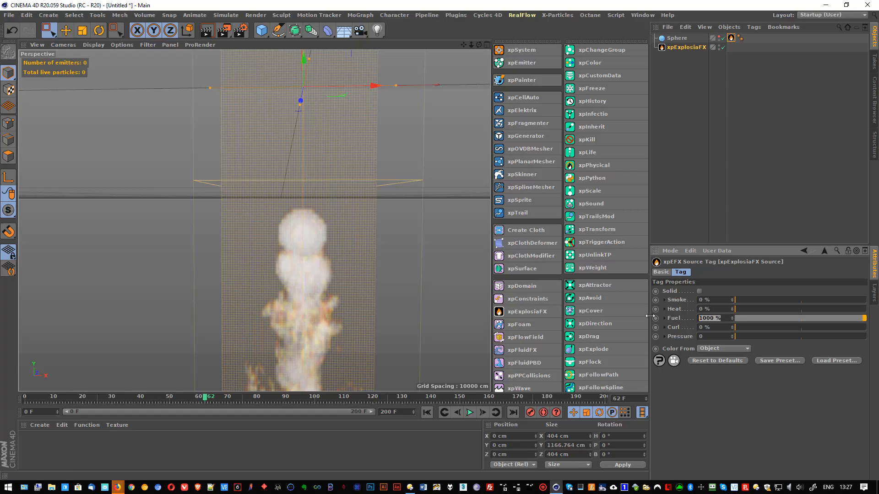
pyautogui.write('100')
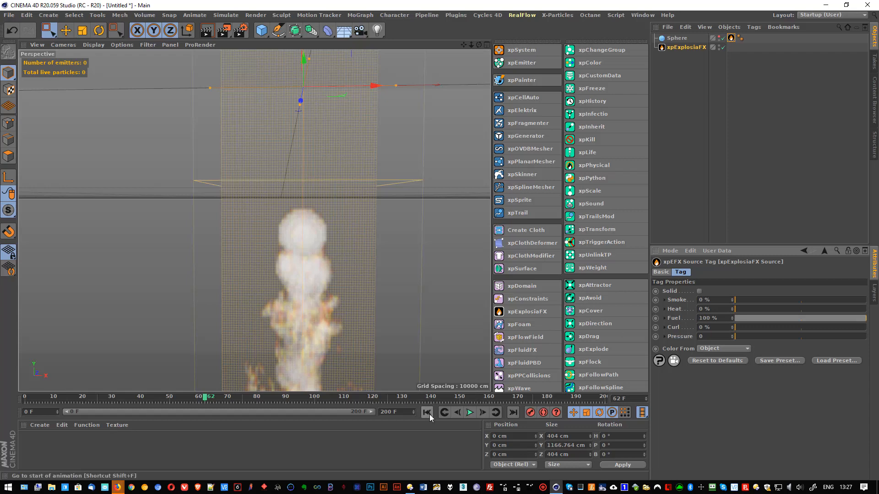
pyautogui.click(427, 412)
pyautogui.click(471, 412)
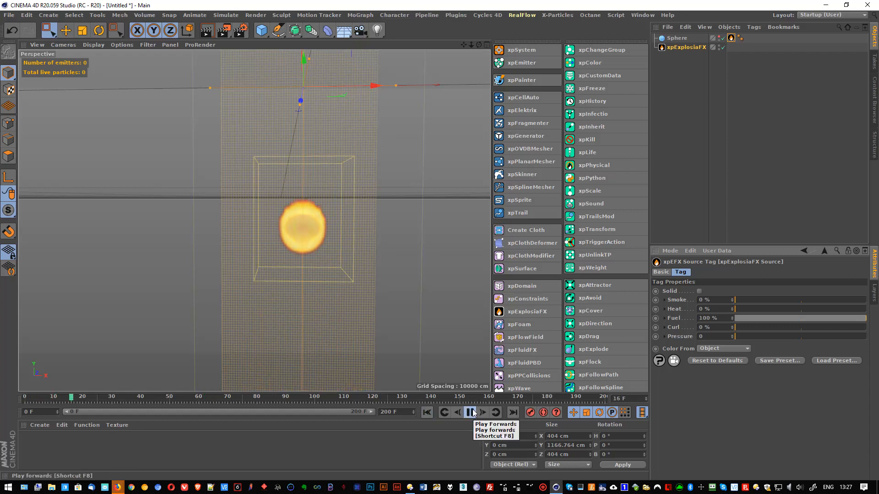
pyautogui.click(472, 413)
# Set the source tag's Fuel to 500% and replay the simulation from the start to frame 47
pyautogui.click(656, 319)
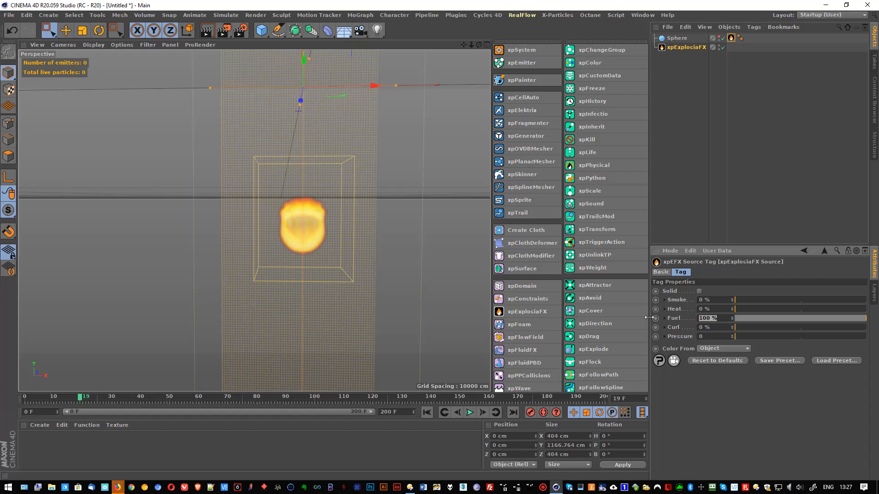
pyautogui.write('500')
pyautogui.click(426, 412)
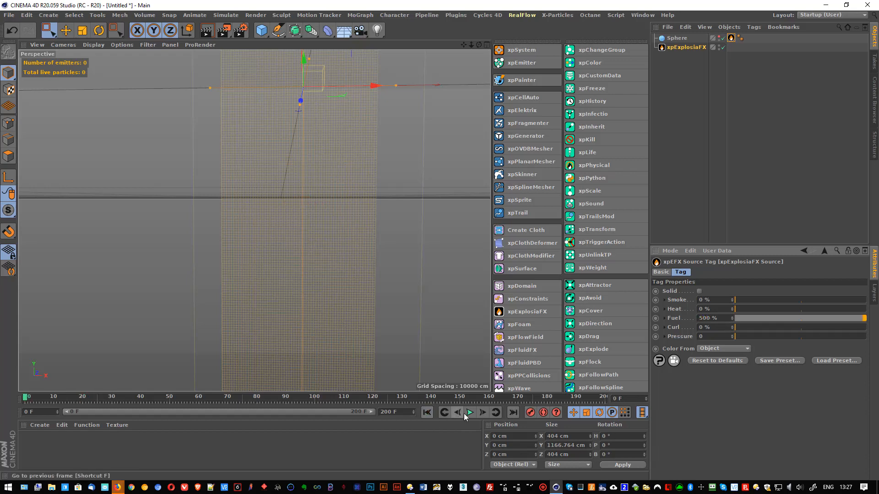
pyautogui.click(470, 413)
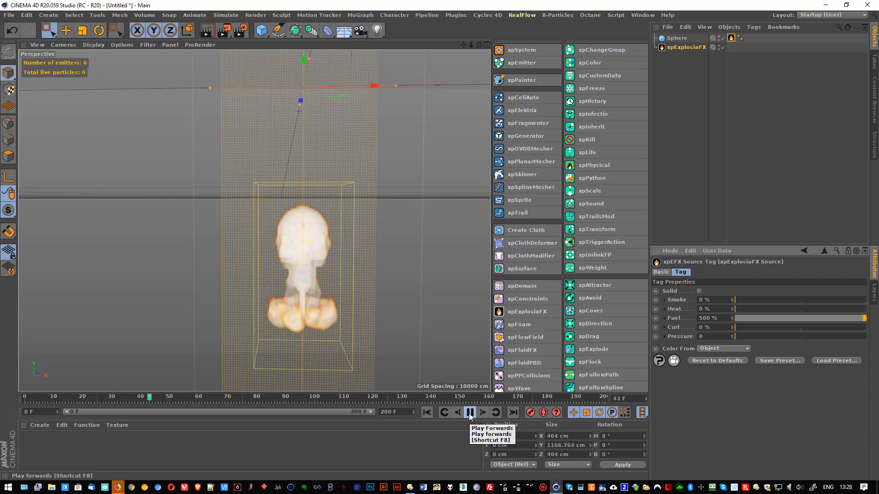
pyautogui.click(469, 413)
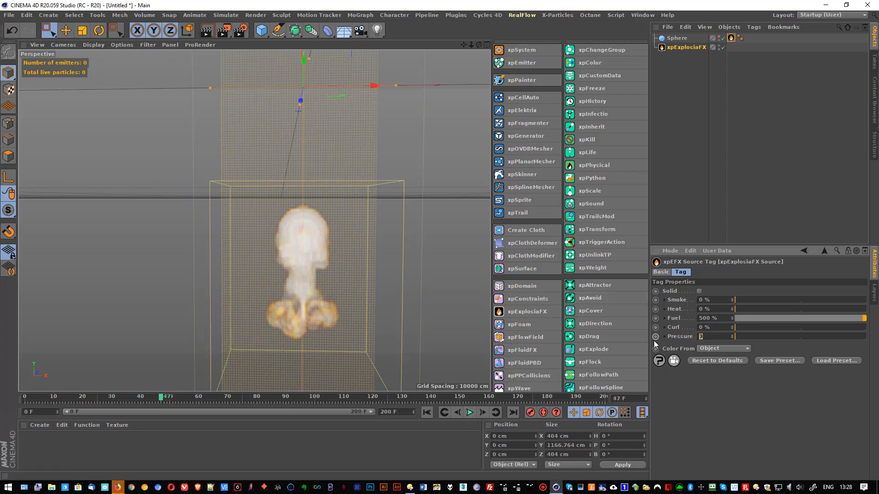
# Set the source tag's Pressure to 10 and replay the simulation from the start to frame 45
pyautogui.write('10')
pyautogui.press('Return')
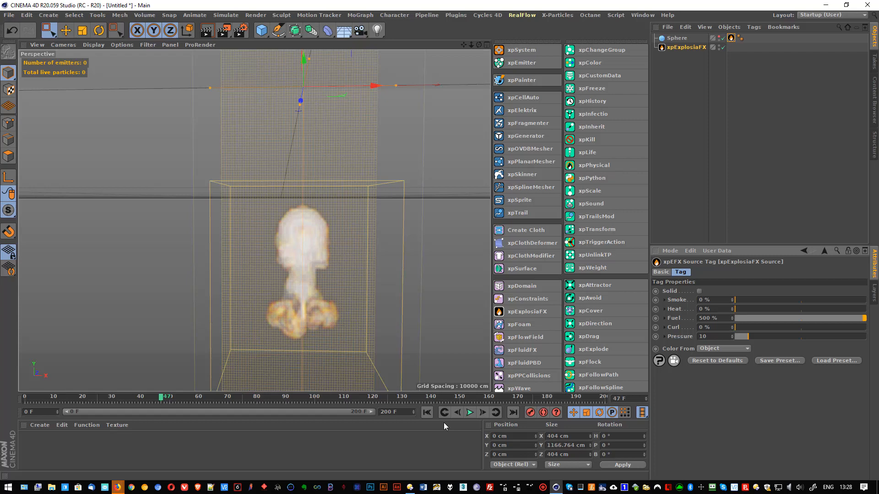
pyautogui.click(470, 412)
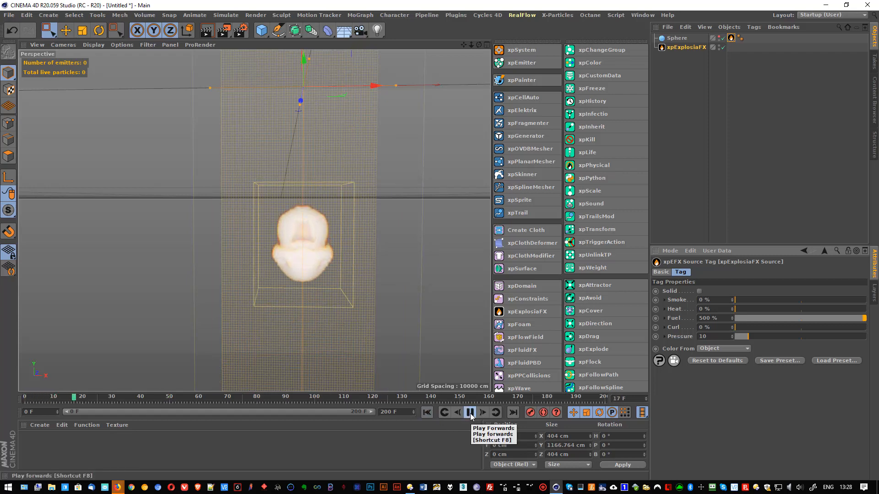
pyautogui.click(470, 412)
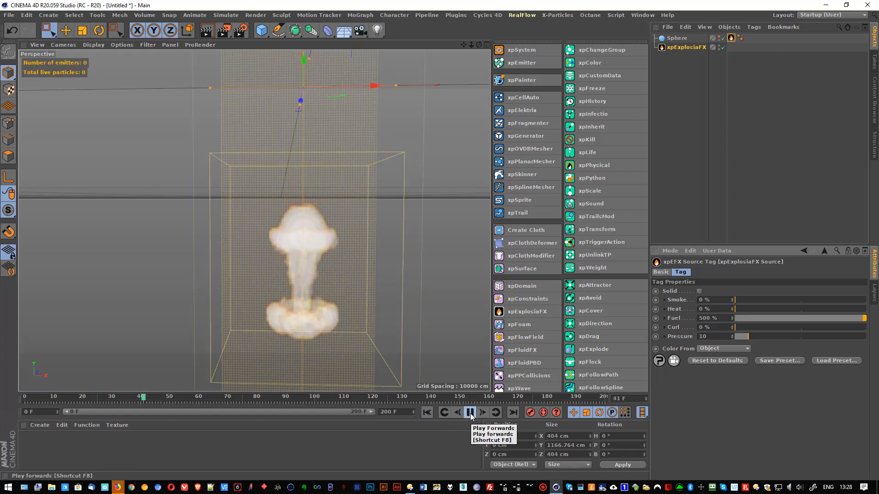
# Examine the Simulation buoyancy settings of the xpExplosiaFX object and continue playback to frame 66
pyautogui.click(689, 48)
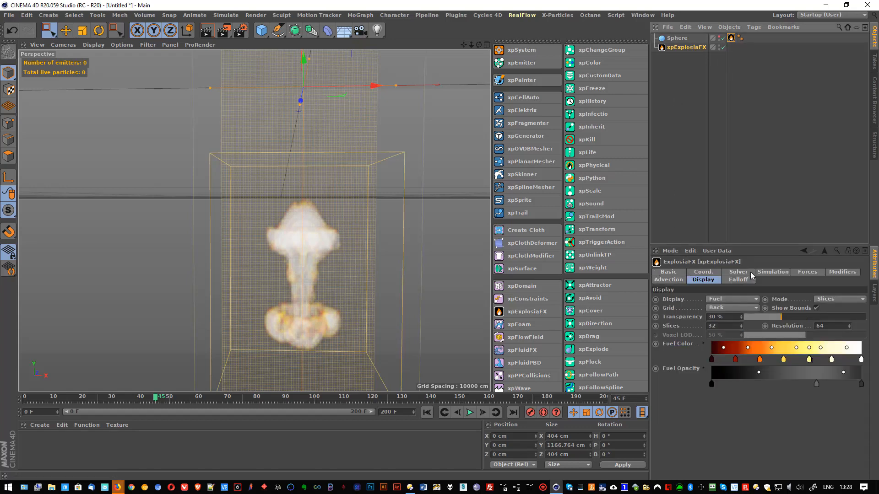
pyautogui.click(771, 273)
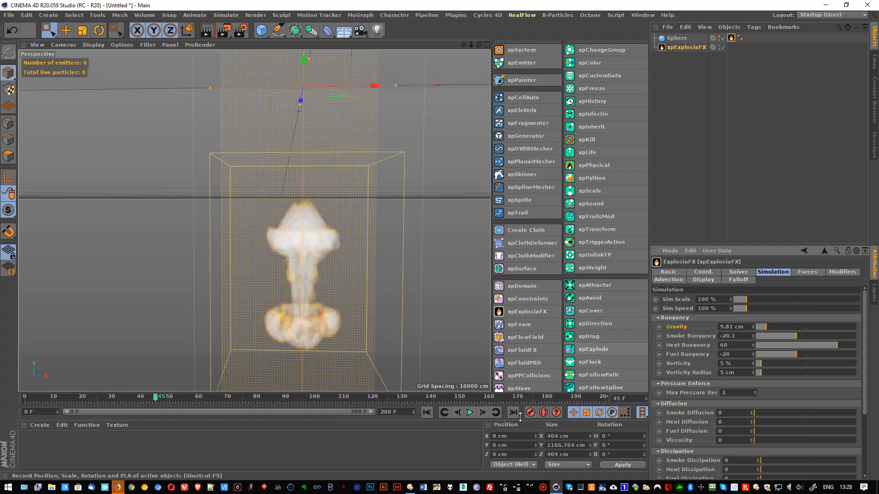
pyautogui.click(471, 414)
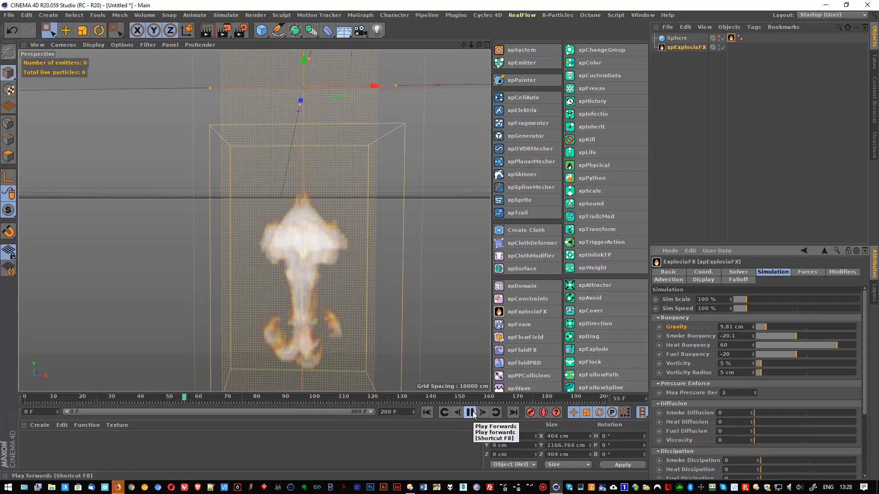
pyautogui.click(471, 413)
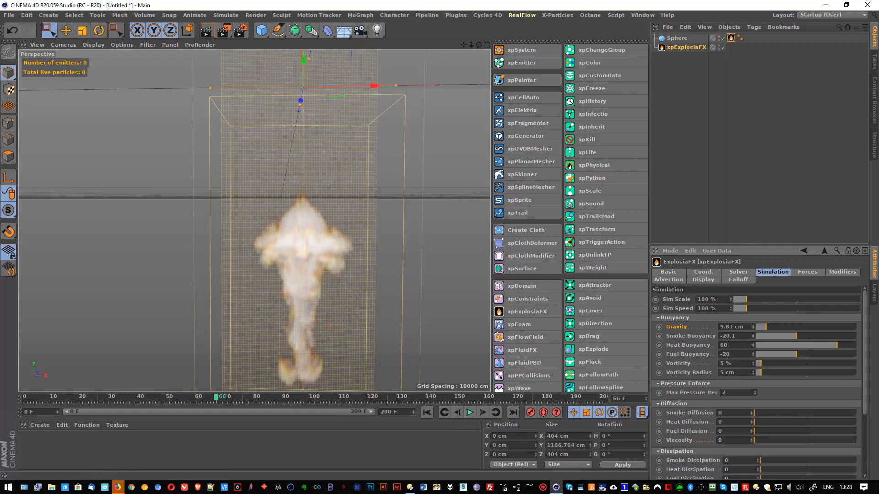
# Check the project settings and the sphere's source tag, and continue the simulation to frame 81
pyautogui.hotkey('ctrl', 'd')
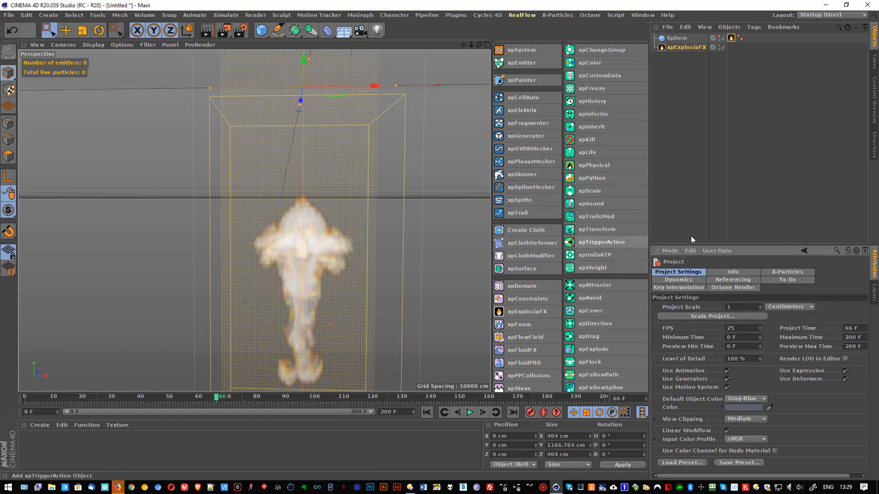
pyautogui.click(731, 39)
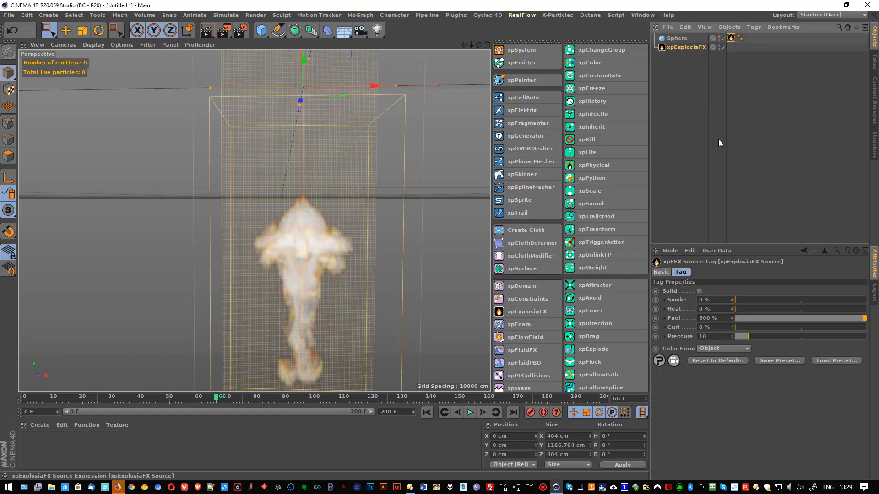
pyautogui.click(723, 319)
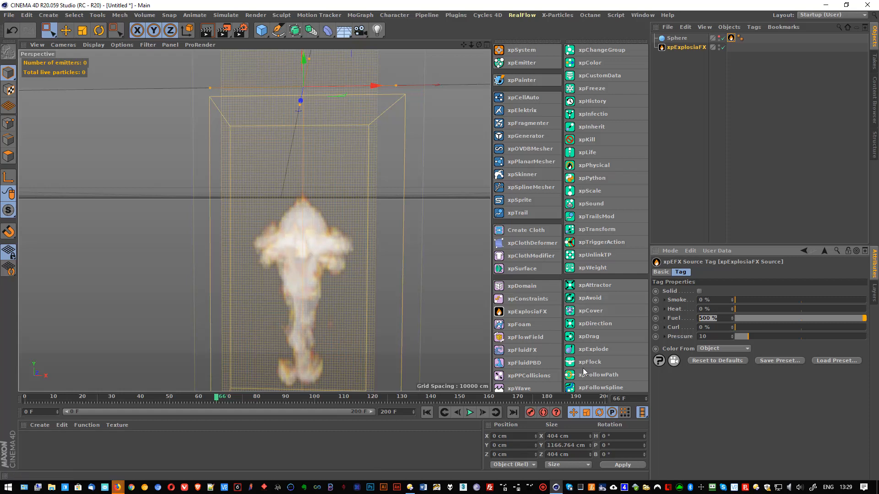
pyautogui.click(470, 413)
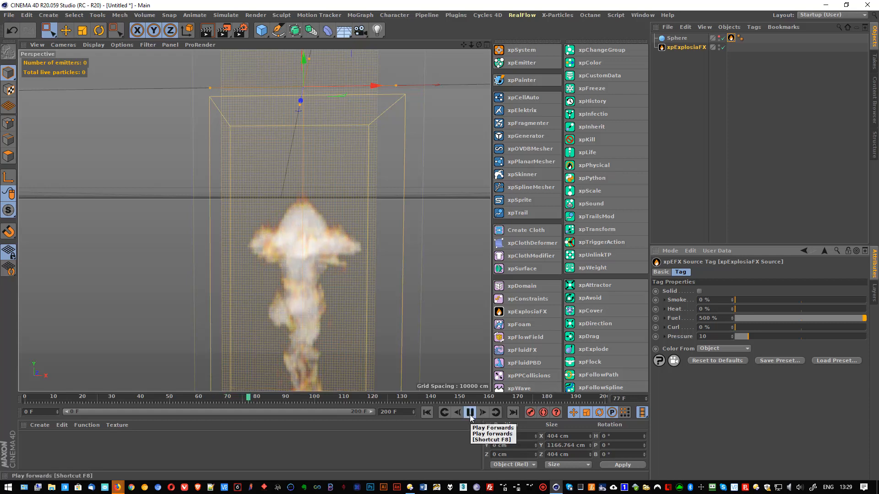
pyautogui.click(470, 414)
pyautogui.keyDown('alt'); pyautogui.moveTo(359, 270); pyautogui.dragTo(334, 193, button='middle'); pyautogui.keyUp('alt')
# Set the source tag's Heat to 100% and replay the simulation from the start to frame 70
pyautogui.click(721, 308)
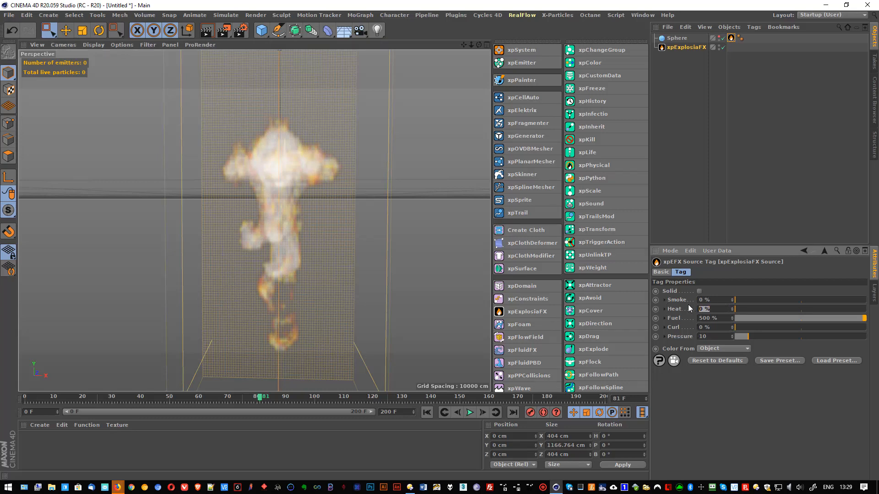
pyautogui.press('Return')
pyautogui.click(427, 413)
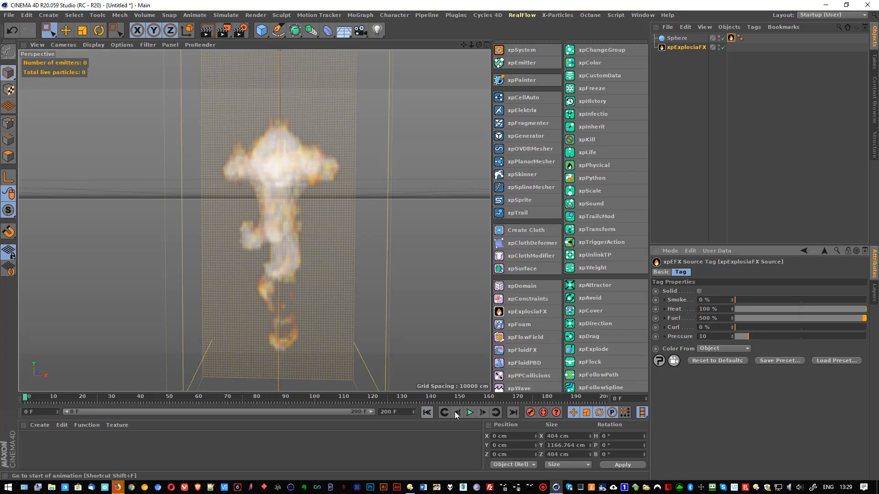
pyautogui.click(469, 413)
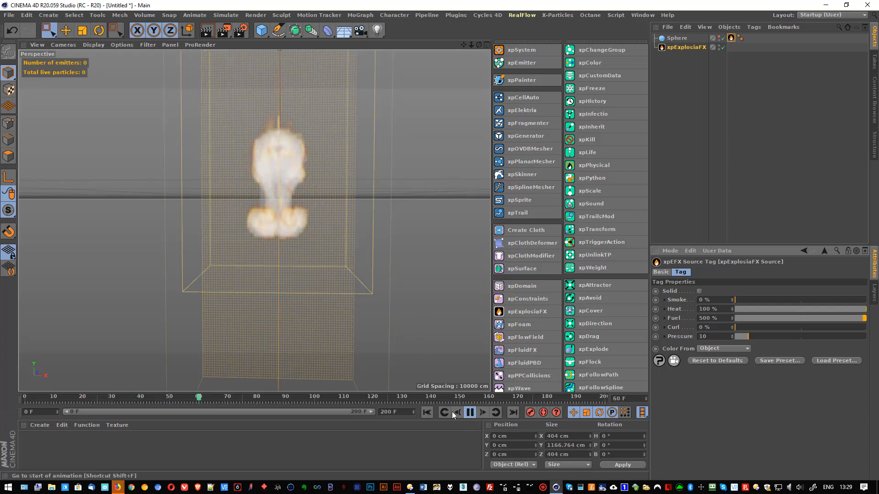
pyautogui.click(469, 412)
# Set the source tag's Heat to 1000% and replay the simulation from the start to frame 79
pyautogui.doubleClick(716, 309)
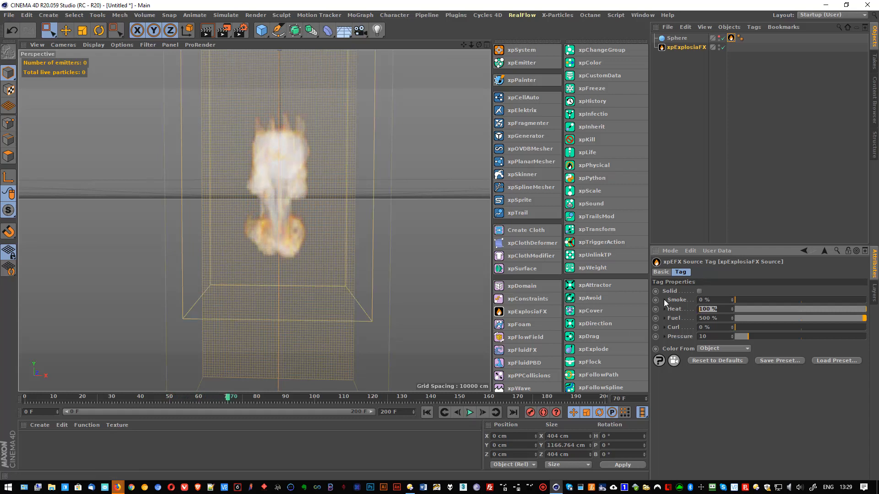
pyautogui.write('1000')
pyautogui.press('Return')
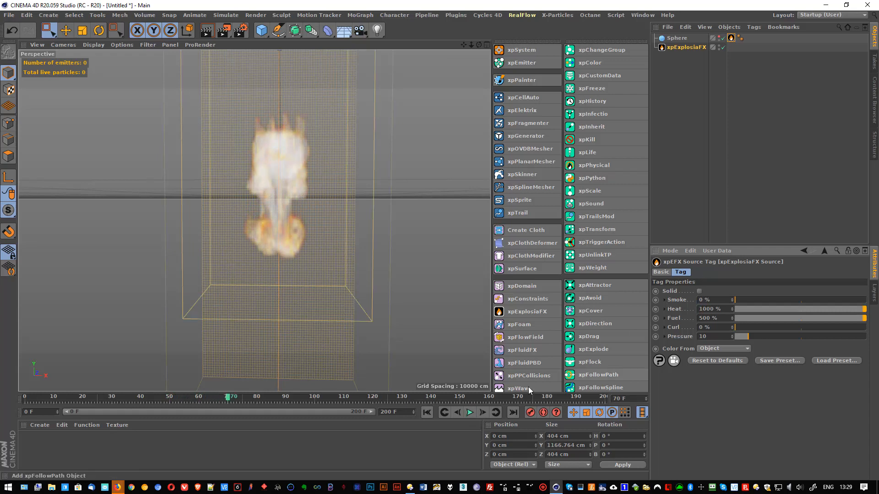
pyautogui.click(427, 412)
pyautogui.click(470, 412)
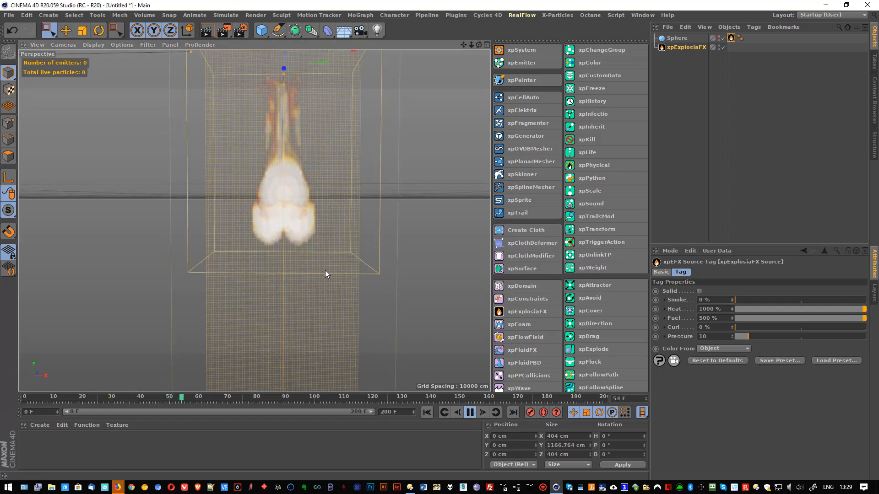
pyautogui.click(471, 413)
# Set the source tag's Heat to 10000% and replay the simulation from the start to frame 106
pyautogui.click(718, 309)
pyautogui.hotkey('ctrl', 'a')
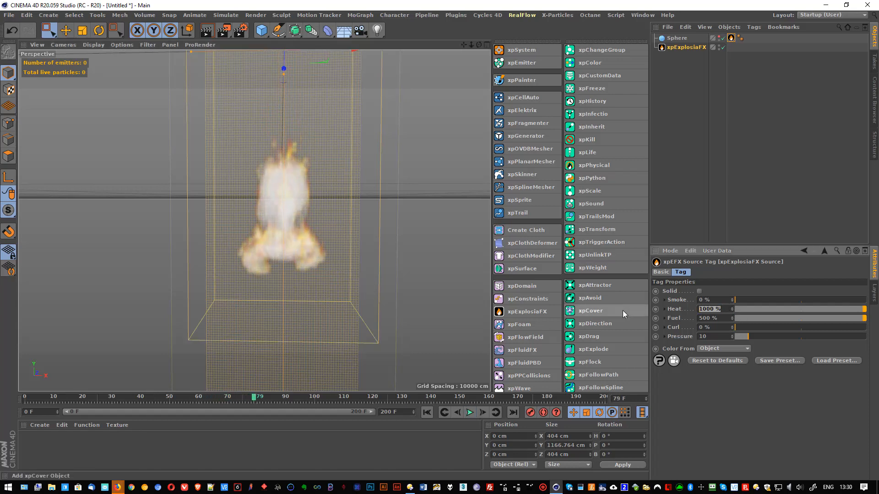
pyautogui.write('10000')
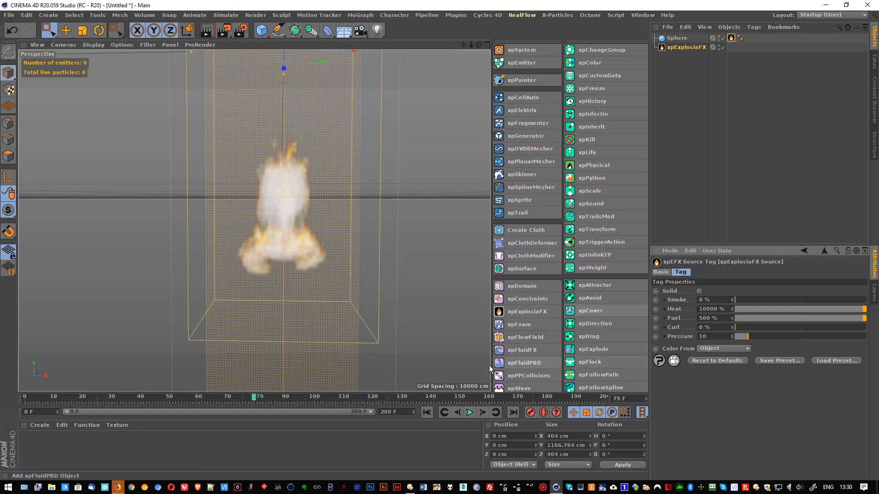
pyautogui.click(427, 412)
pyautogui.click(470, 412)
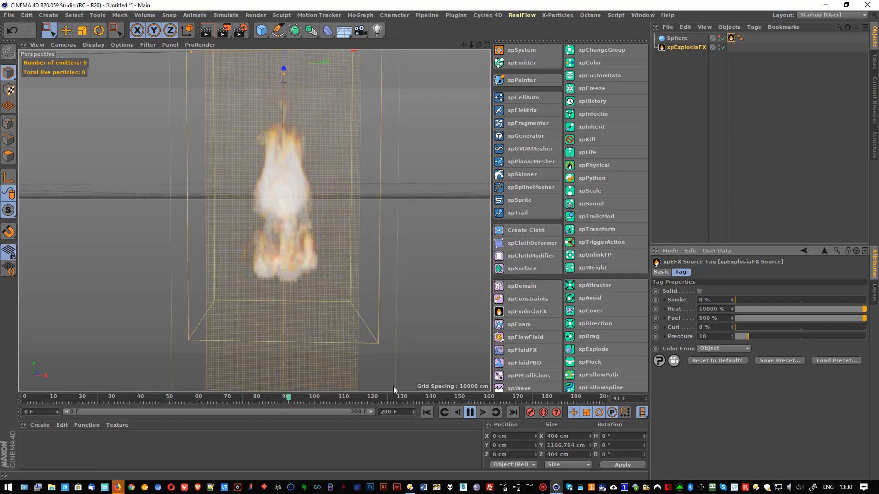
pyautogui.click(471, 412)
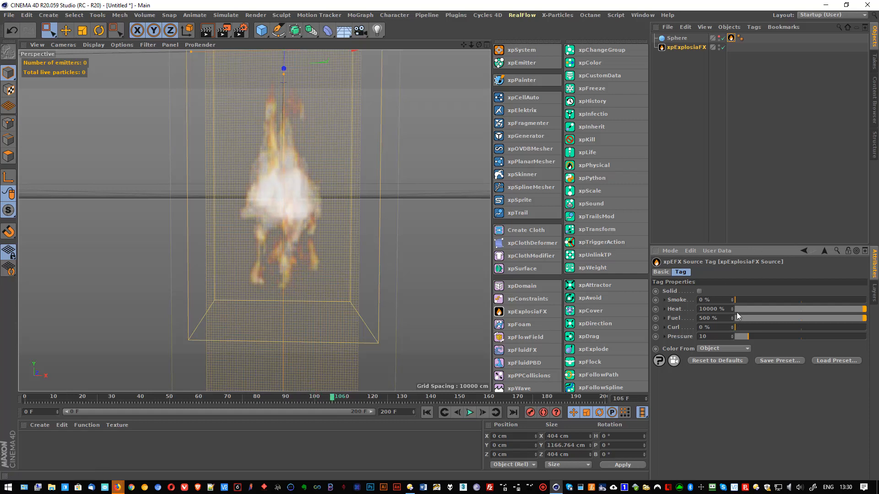
# Set the source tag's Heat to 300% and Fuel to 2000%, and replay the simulation from the start
pyautogui.click(727, 309)
pyautogui.write('100')
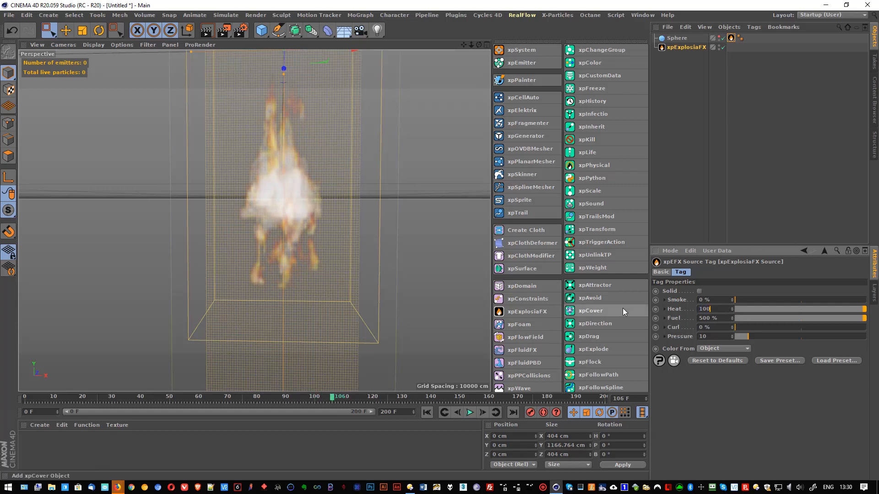
pyautogui.press('Return')
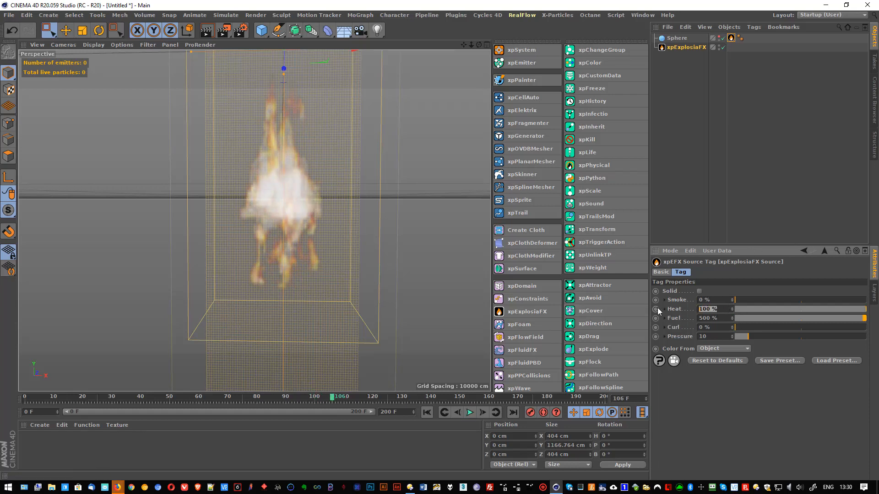
pyautogui.write('300')
pyautogui.click(714, 318)
pyautogui.write('200')
pyautogui.click(424, 414)
pyautogui.click(469, 413)
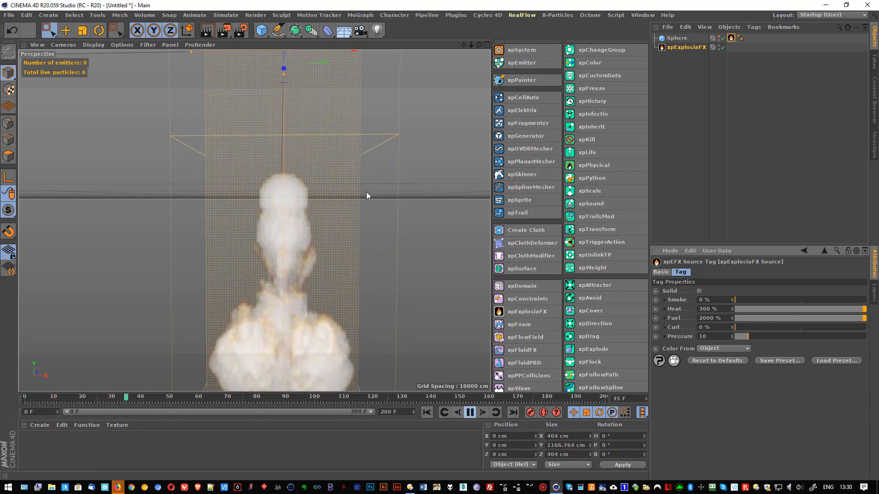
# Raise the Sphere inside the container to about 89 cm in Y during playback and stop at frame 124
pyautogui.scroll(-3, 343, 205)
pyautogui.keyDown('alt'); pyautogui.moveTo(341, 211); pyautogui.dragTo(337, 221, button='right'); pyautogui.keyUp('alt')
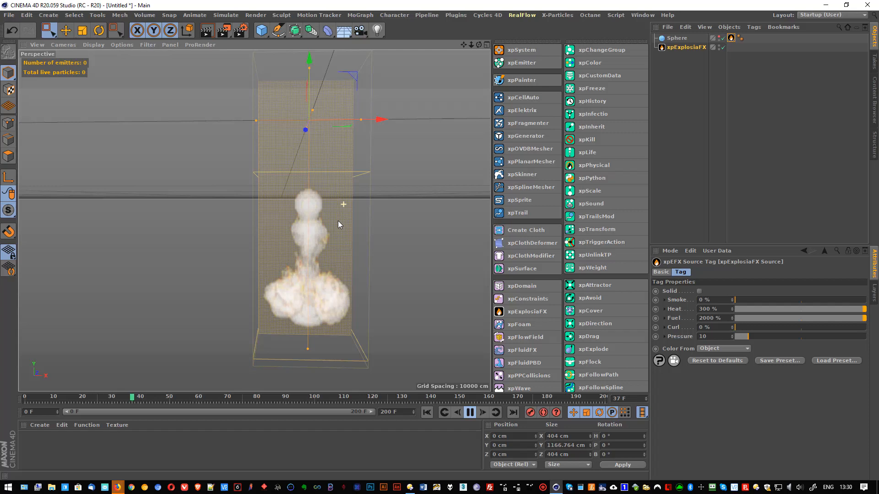
pyautogui.click(676, 39)
pyautogui.moveTo(309, 178); pyautogui.dragTo(308, 69)
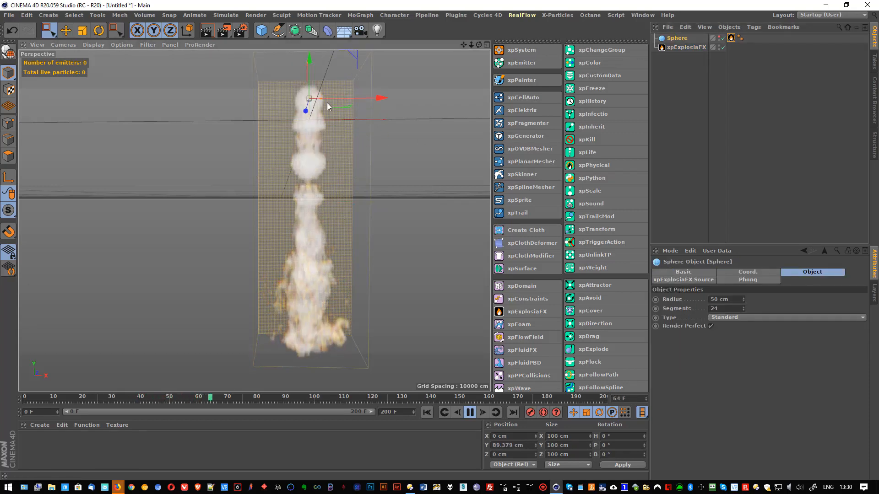
pyautogui.keyDown('alt'); pyautogui.moveTo(331, 267); pyautogui.dragTo(299, 116); pyautogui.keyUp('alt')
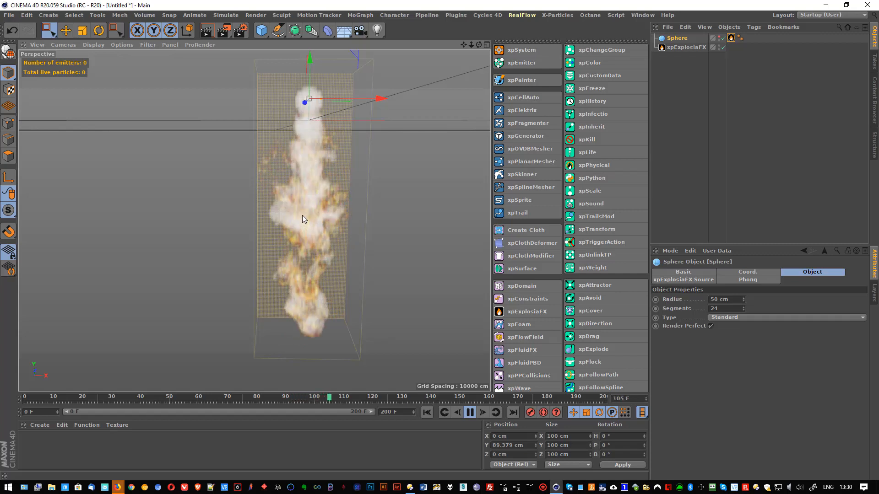
pyautogui.click(470, 413)
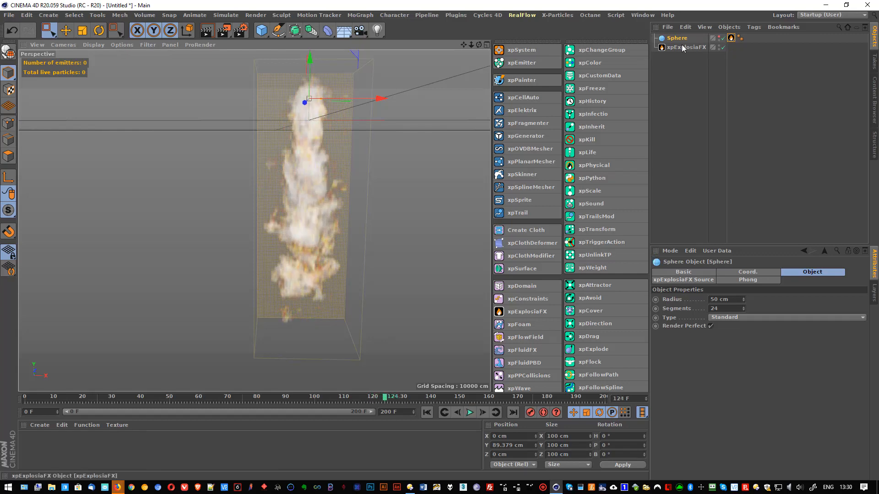
# Set both Fuel and Heat to 100% on the Sphere's ExplosiaFX source tag
pyautogui.click(731, 38)
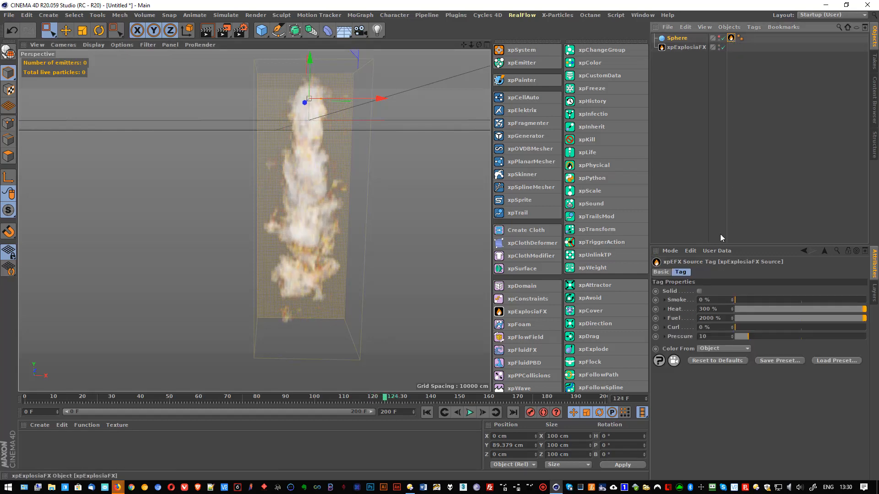
pyautogui.doubleClick(707, 318)
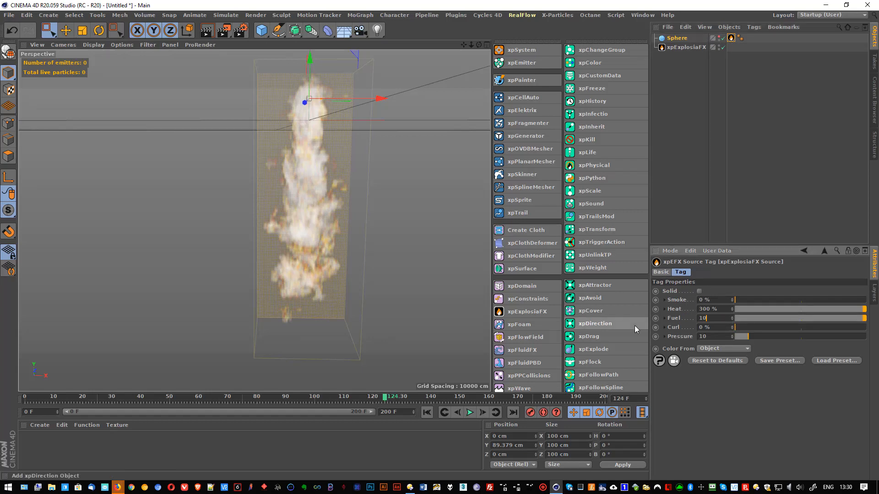
pyautogui.write('100')
pyautogui.press('Return')
pyautogui.moveTo(719, 310); pyautogui.dragTo(677, 316)
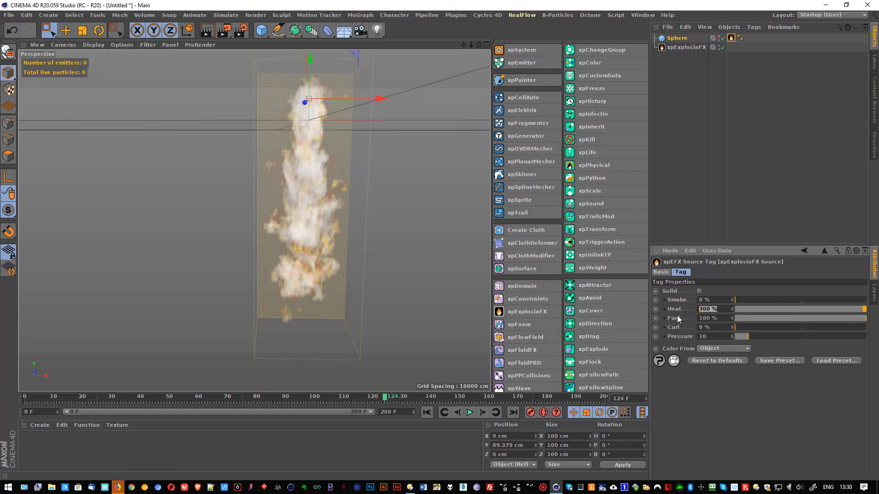
pyautogui.write('100')
pyautogui.press('Return')
# Replay the simulation from the start to frame 42 and review the xpExplosiaFX Gravity and Fuel Buoyancy settings
pyautogui.click(680, 48)
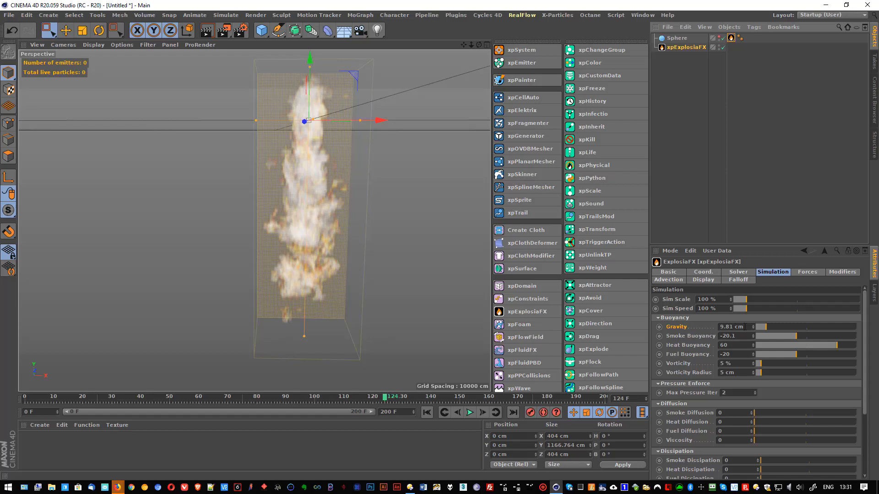
pyautogui.click(745, 327)
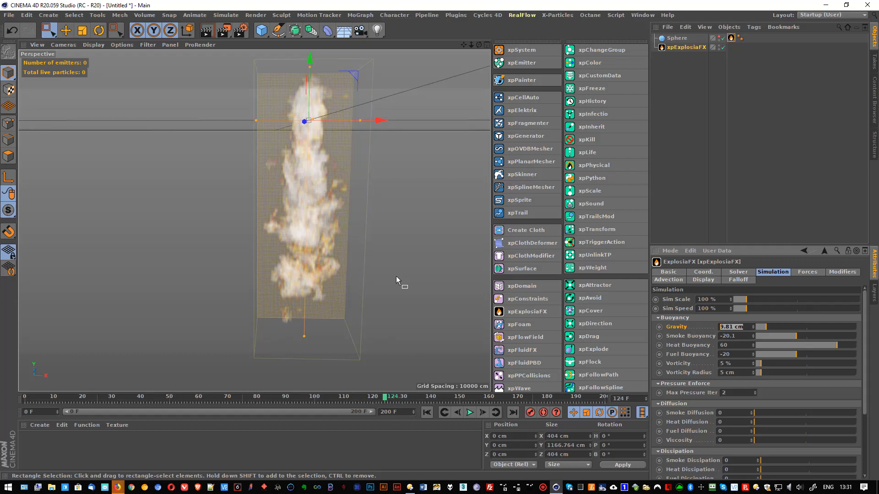
pyautogui.click(426, 412)
pyautogui.click(470, 412)
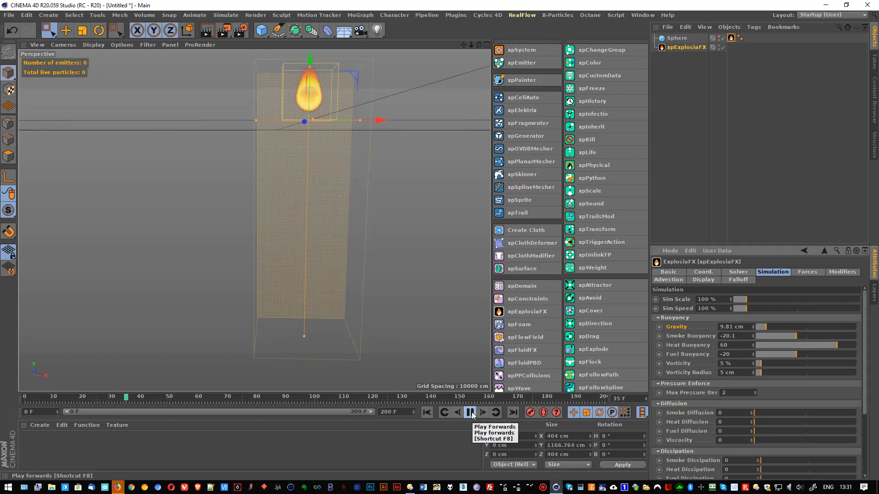
pyautogui.click(472, 413)
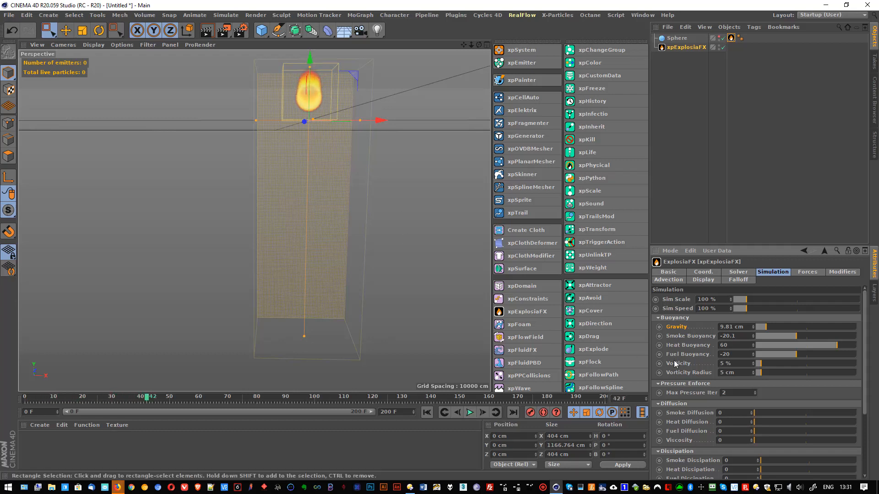
pyautogui.click(746, 328)
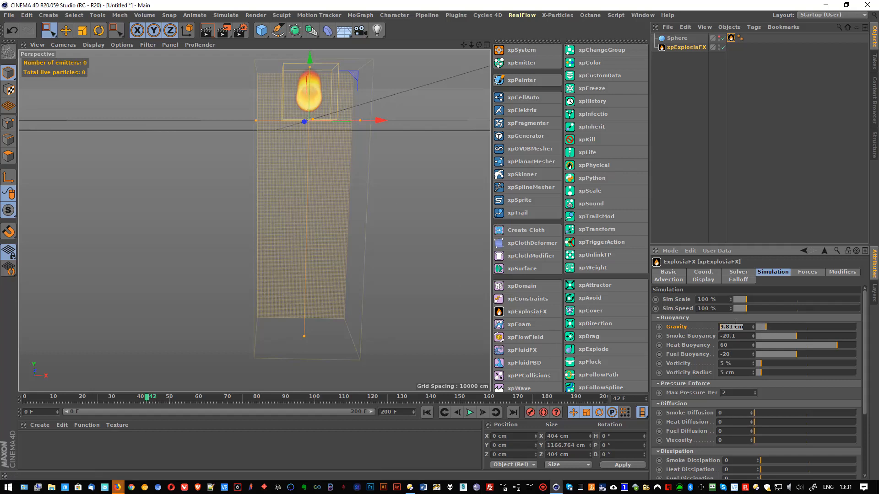
pyautogui.click(736, 354)
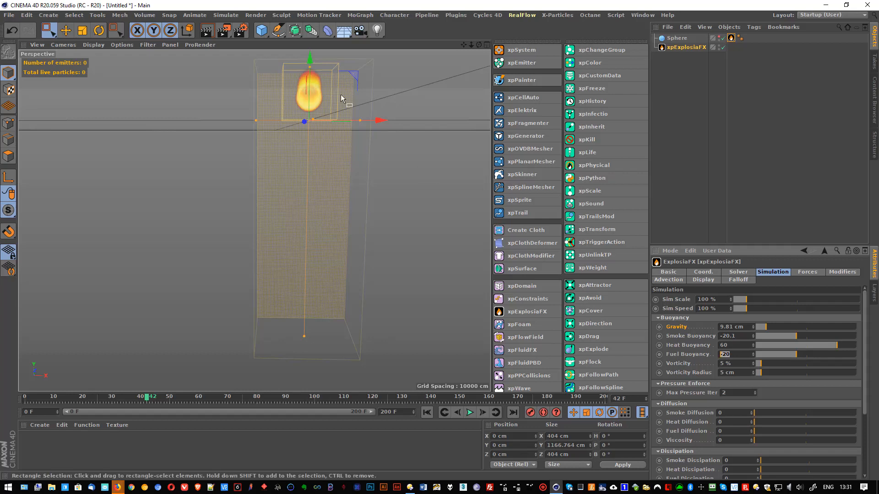
# Lower the Sphere inside the container to about -292 cm in Y, briefly showing it to check its position
pyautogui.click(677, 38)
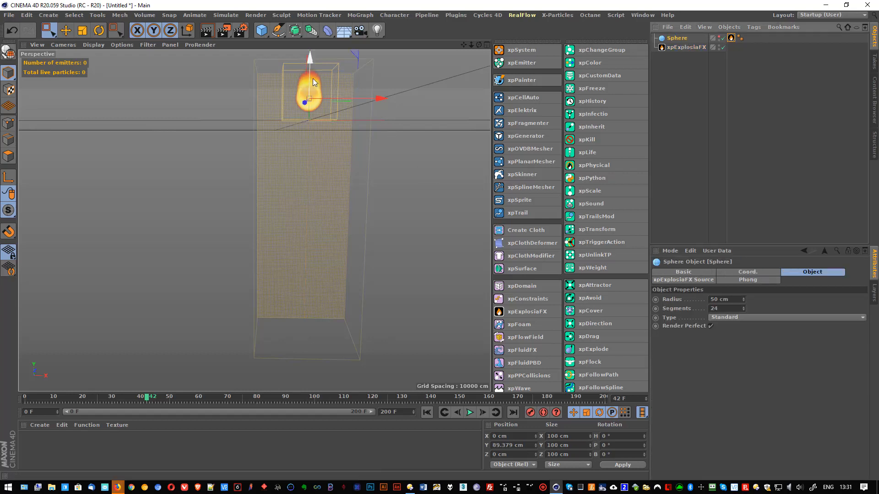
pyautogui.moveTo(311, 73); pyautogui.dragTo(309, 164)
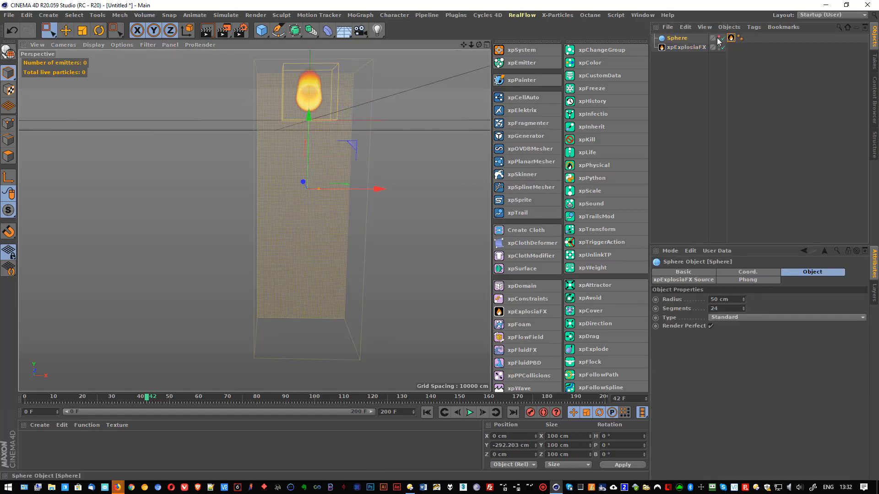
pyautogui.click(720, 37)
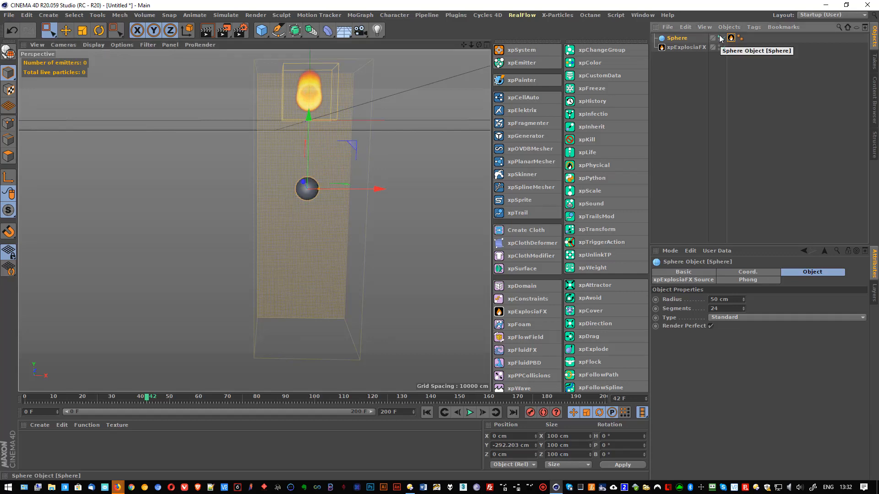
pyautogui.click(720, 38)
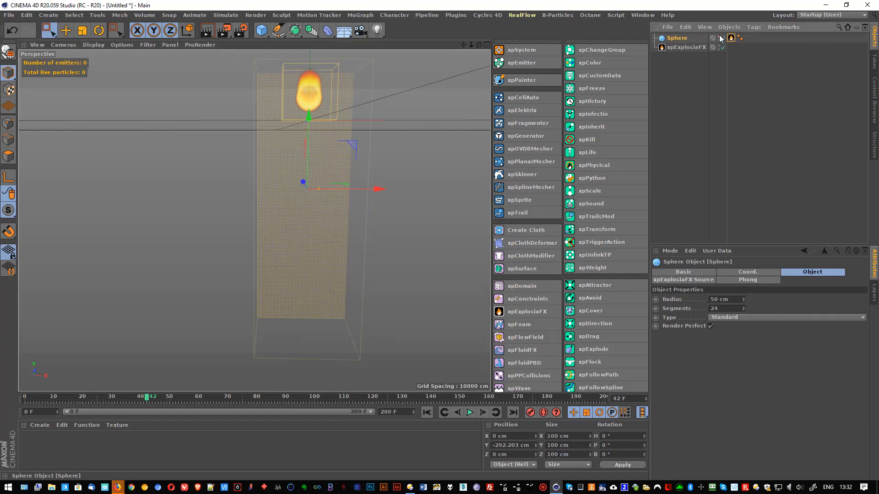
# Set the xpExplosiaFX Fuel Buoyancy to 100 and replay the simulation from the start to frame 37
pyautogui.click(680, 47)
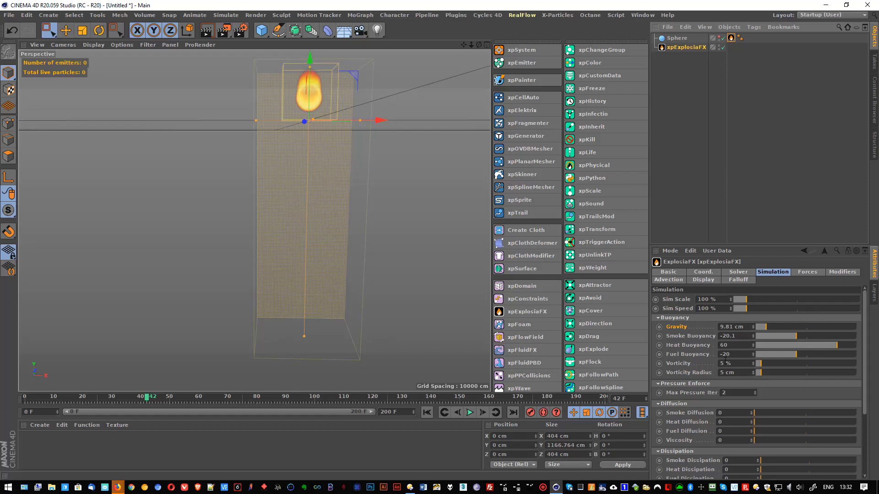
pyautogui.moveTo(796, 354); pyautogui.dragTo(856, 353)
pyautogui.click(425, 413)
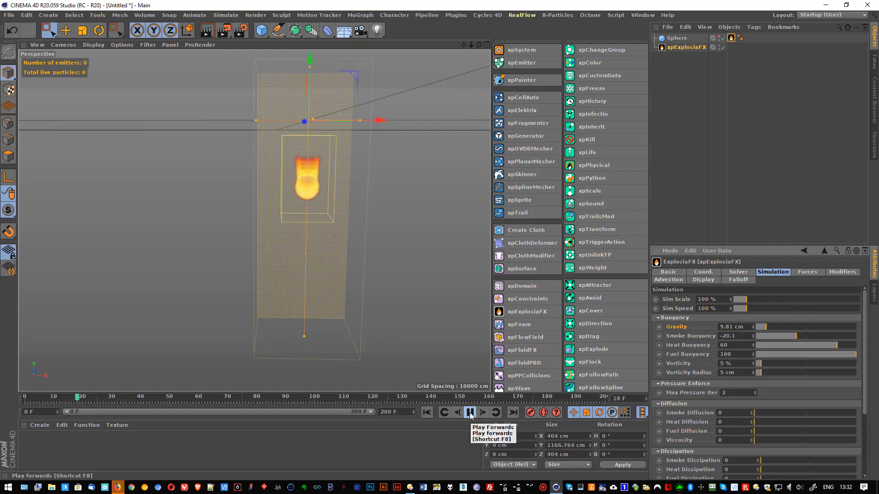
pyautogui.click(470, 413)
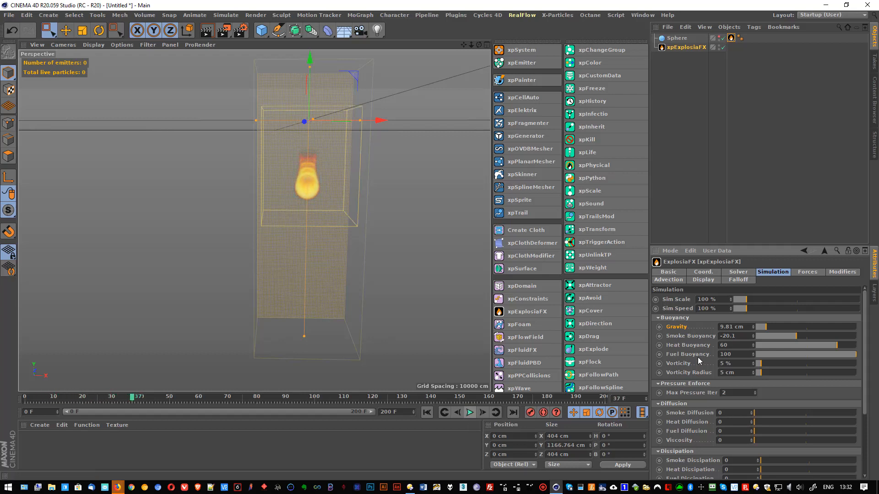
# Set the Fuel Buoyancy to 1000 and replay the simulation from the start to frame 32
pyautogui.doubleClick(740, 353)
pyautogui.write('1000')
pyautogui.press('Return')
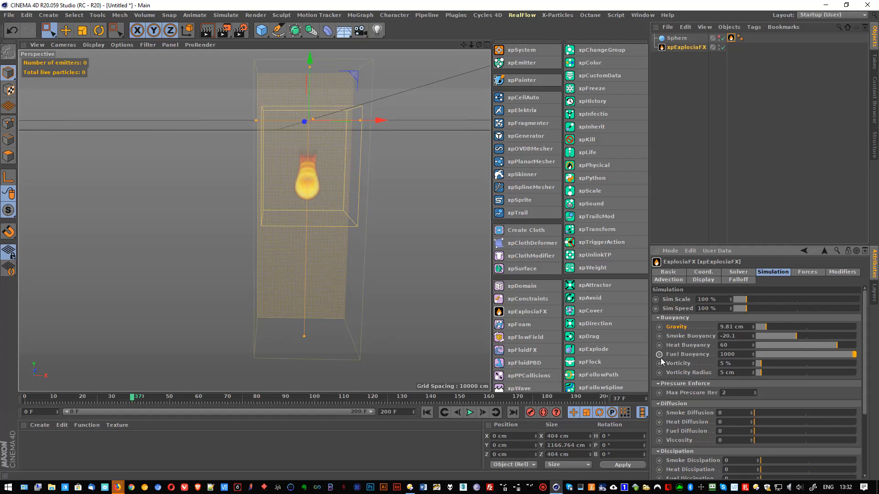
pyautogui.click(427, 413)
pyautogui.click(469, 412)
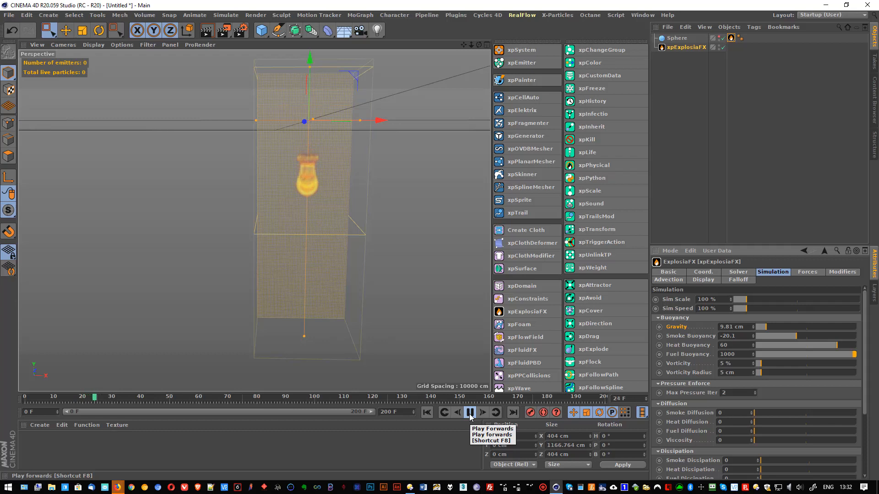
pyautogui.click(470, 412)
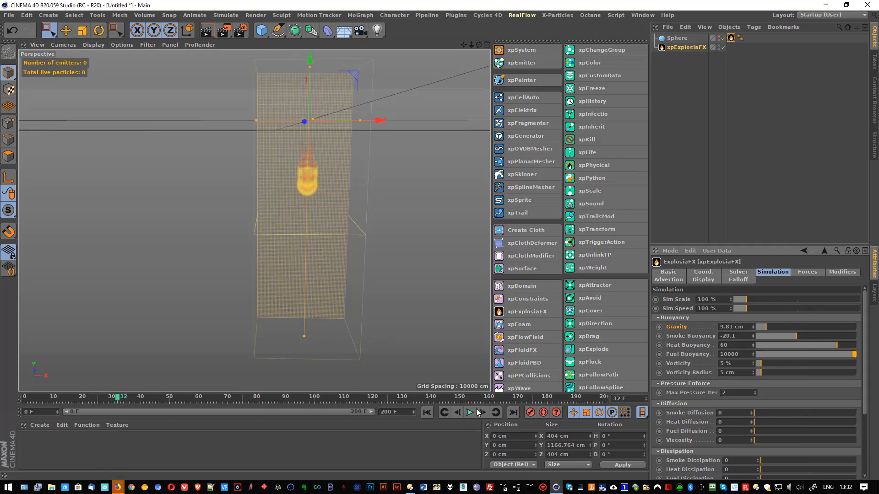
# Set the Fuel Buoyancy to 10000 and replay the simulation from the start to frame 30
pyautogui.click(427, 413)
pyautogui.click(469, 412)
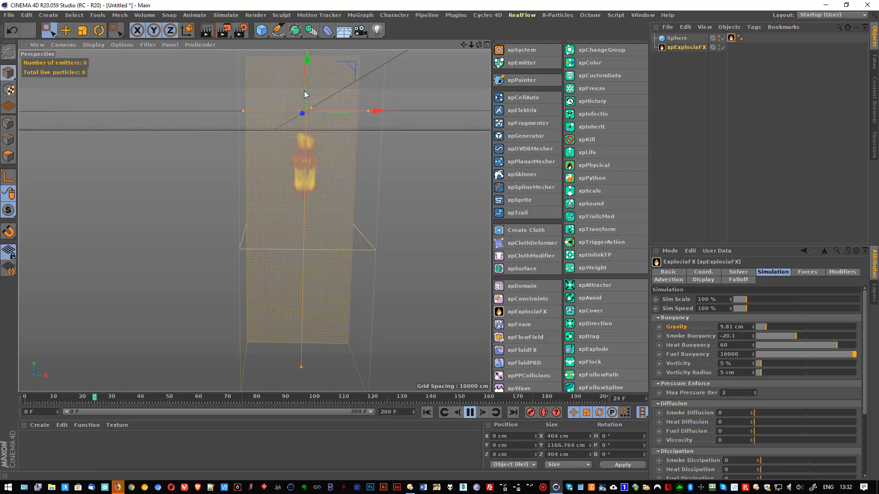
pyautogui.click(473, 414)
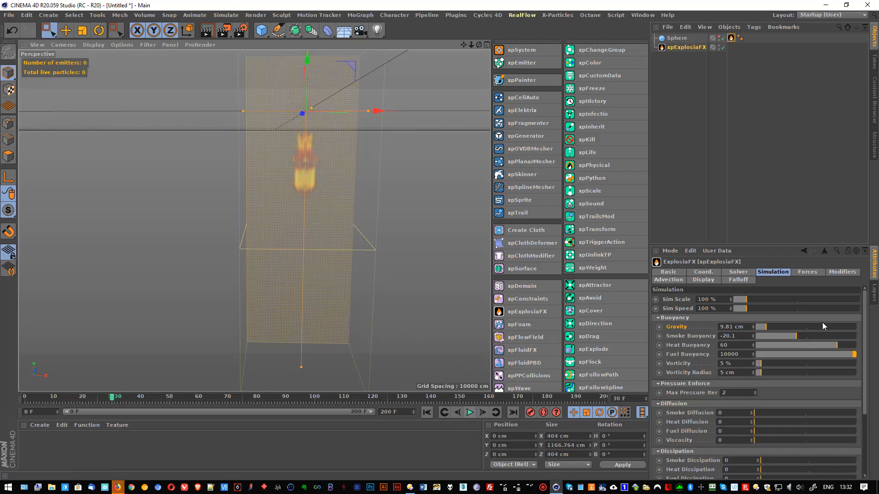
# Set the Fuel Buoyancy to -100 and replay the simulation from the start to frame 88
pyautogui.moveTo(800, 358); pyautogui.dragTo(699, 351)
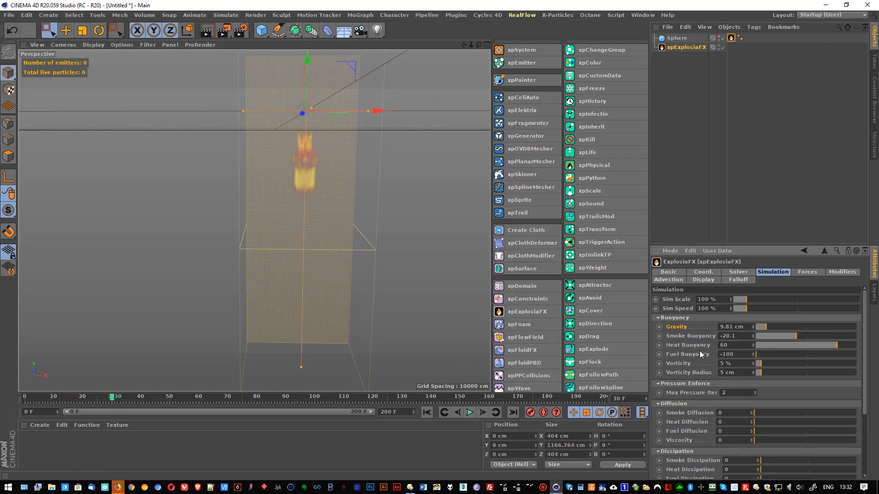
pyautogui.click(426, 412)
pyautogui.click(469, 413)
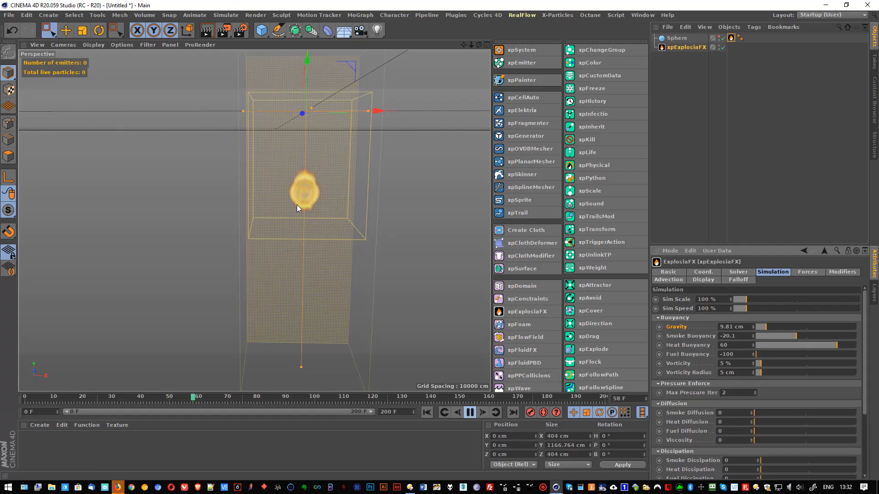
pyautogui.scroll(5, 308, 207)
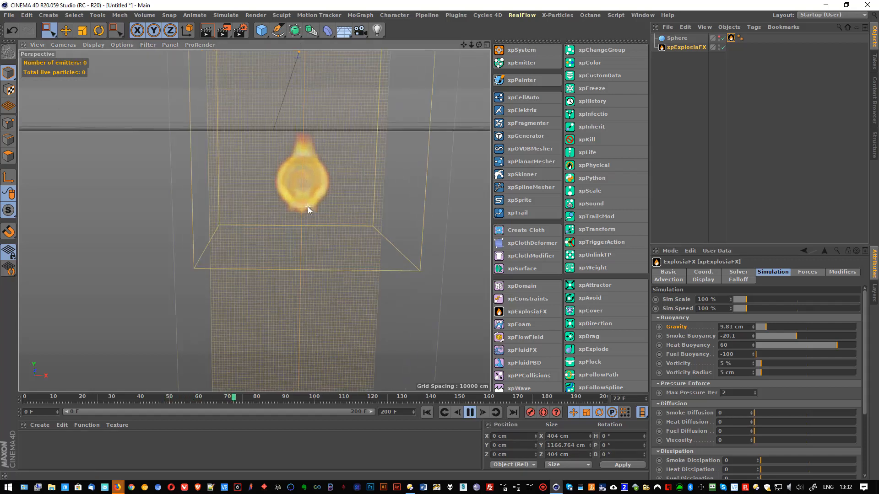
pyautogui.click(470, 412)
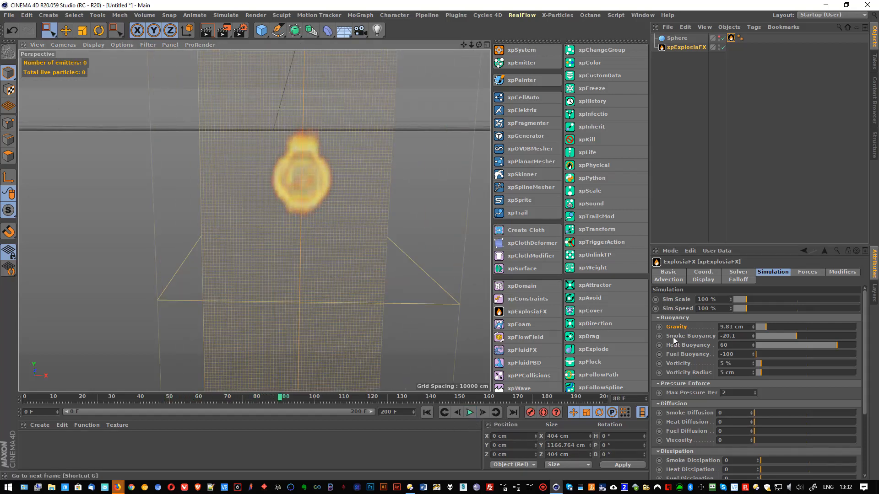
# Set the Fuel Buoyancy to -1000 and replay the simulation from the start to frame 168
pyautogui.click(738, 354)
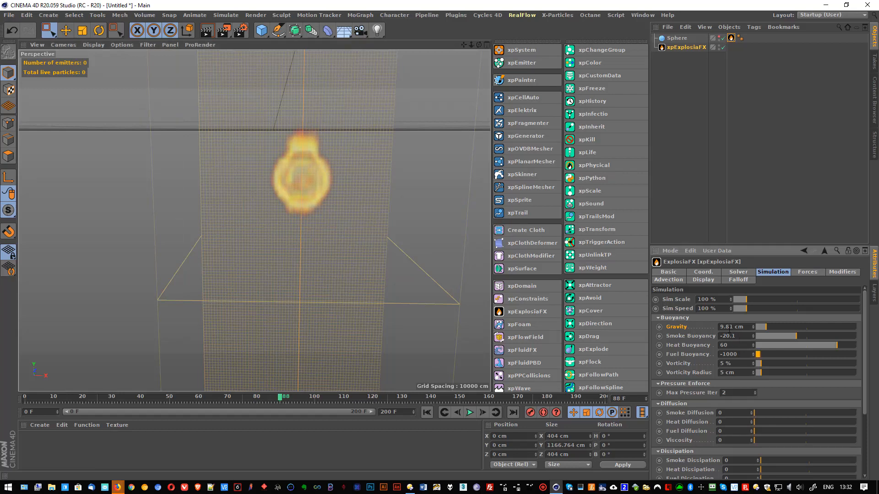
pyautogui.write('0')
pyautogui.click(427, 412)
pyautogui.click(470, 412)
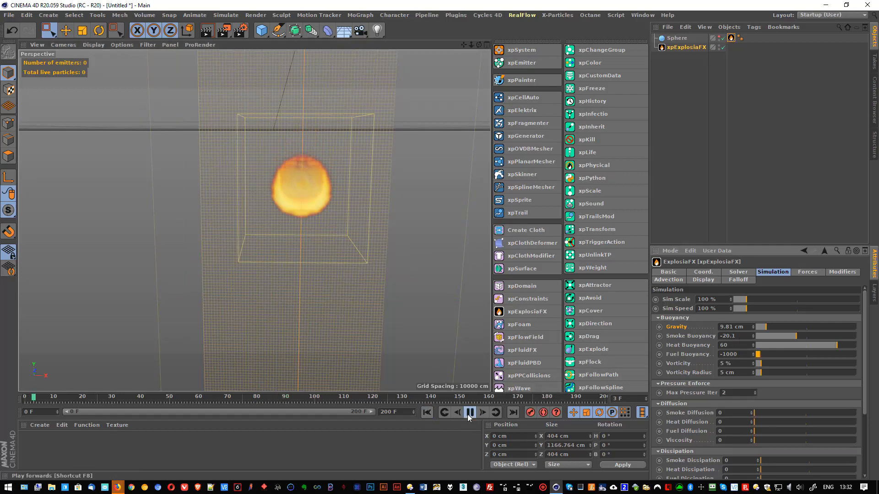
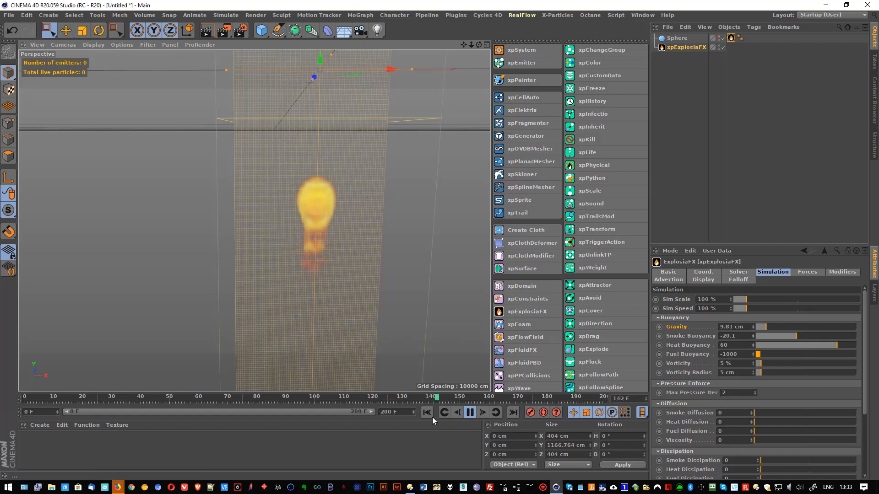
pyautogui.click(470, 413)
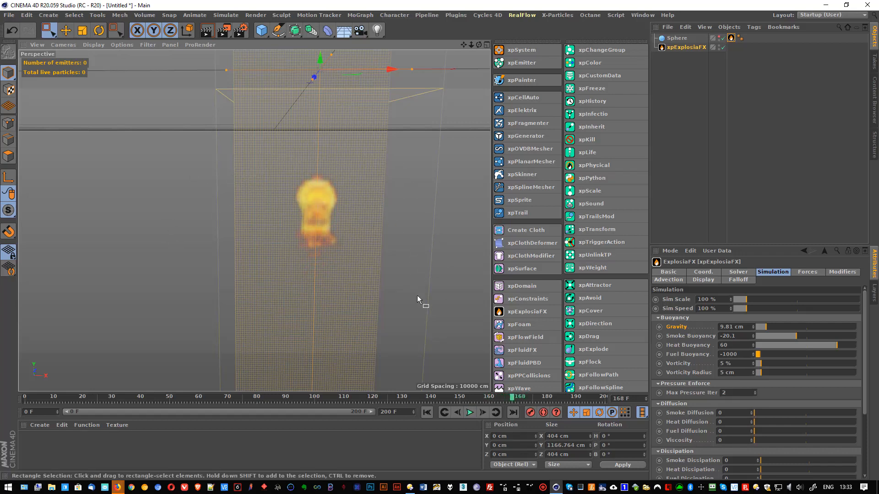
# Set the Fuel Buoyancy to -10000 and replay the simulation from the start to frame 16
pyautogui.click(743, 354)
pyautogui.write('0')
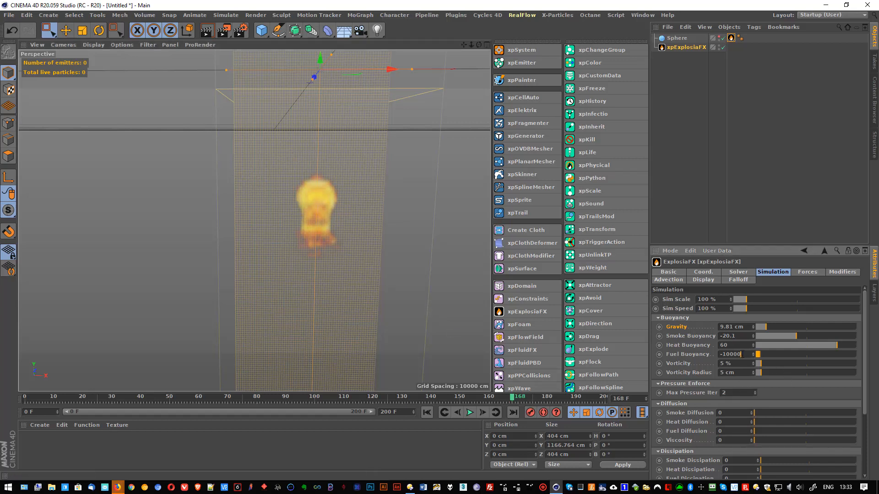
pyautogui.click(427, 412)
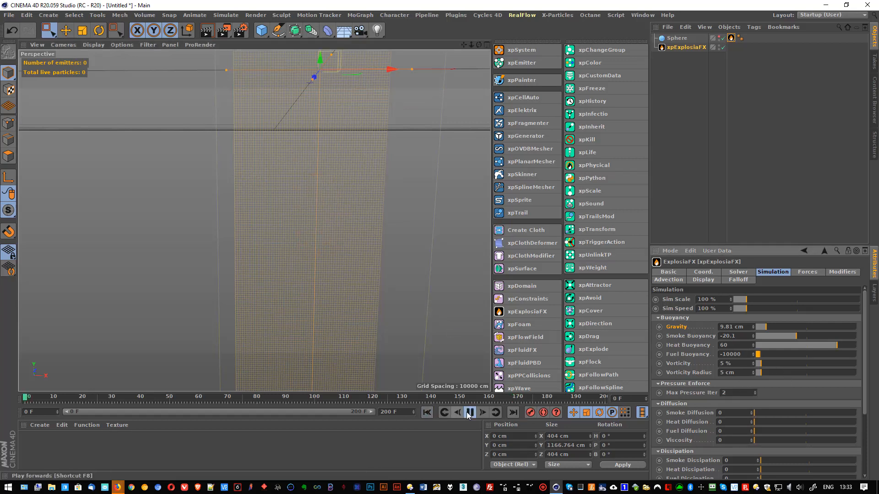
pyautogui.click(469, 413)
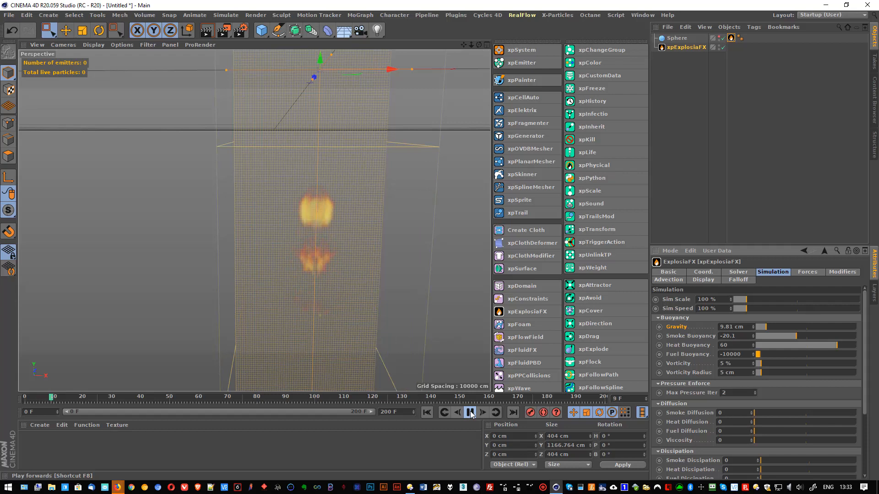
pyautogui.click(471, 412)
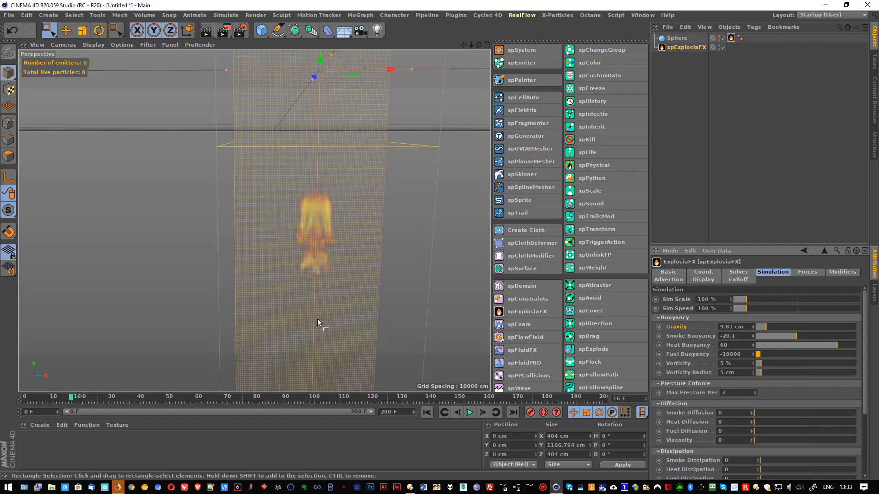
# Set the Fuel to 1000% on the Sphere's ExplosiaFX source tag
pyautogui.click(731, 38)
pyautogui.click(708, 318)
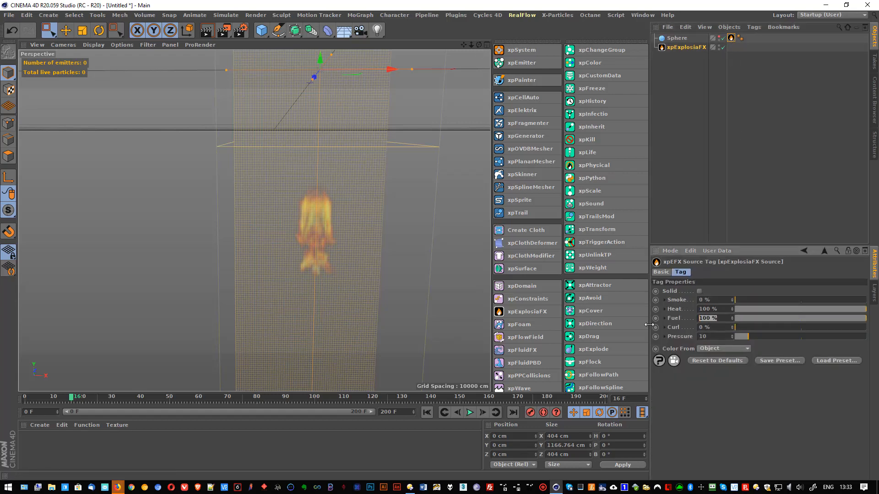
pyautogui.write('100')
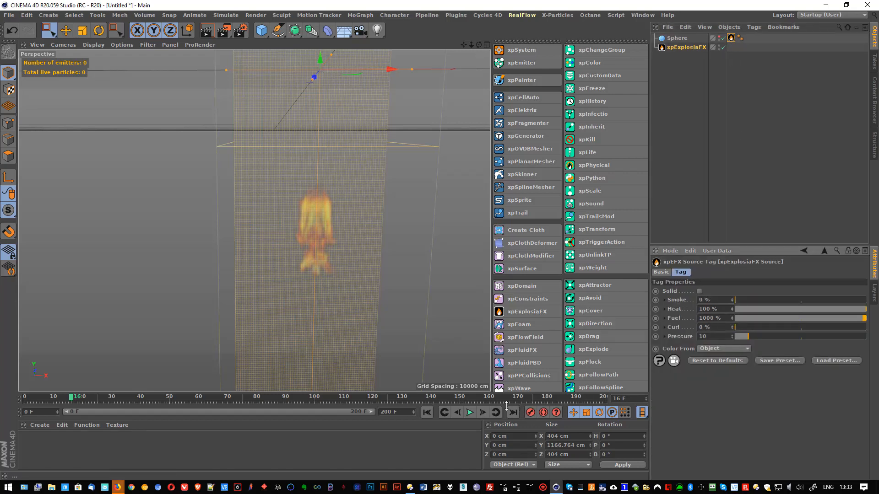
# Replay the simulation from the start to frame 19 while raising the Sphere about 350 cm in the container
pyautogui.click(427, 413)
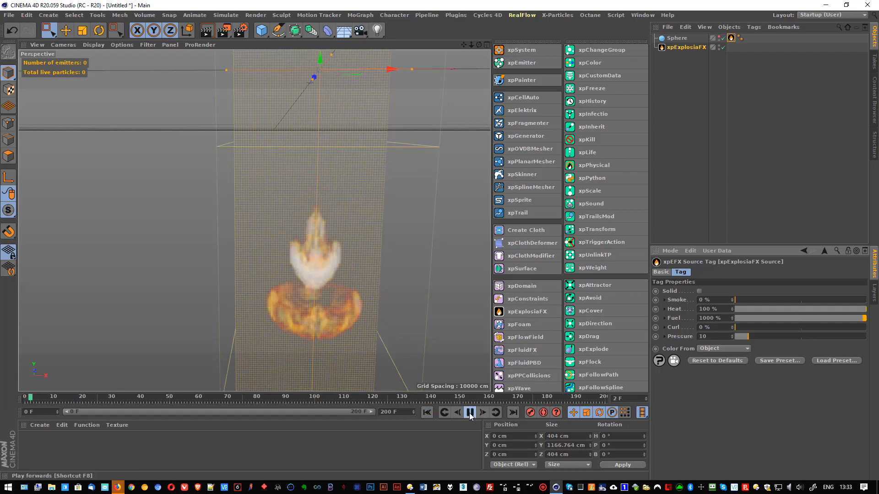
pyautogui.scroll(-1, 377, 257)
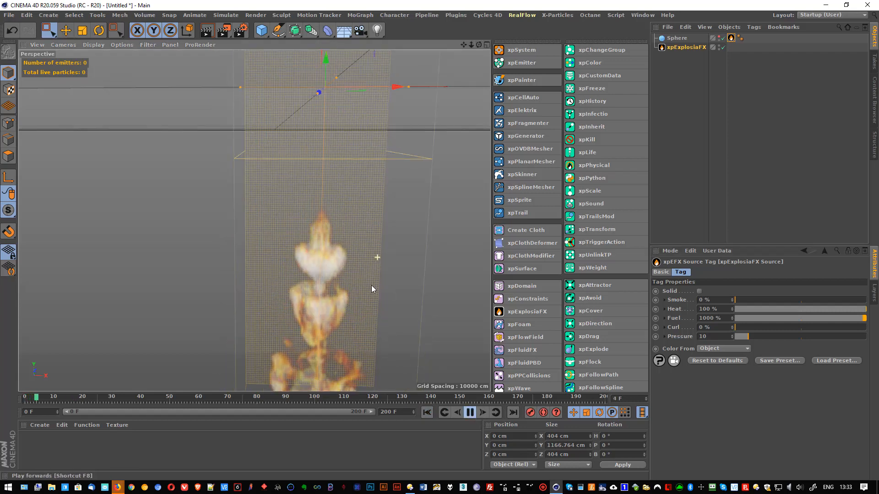
pyautogui.scroll(-1, 371, 285)
pyautogui.click(676, 38)
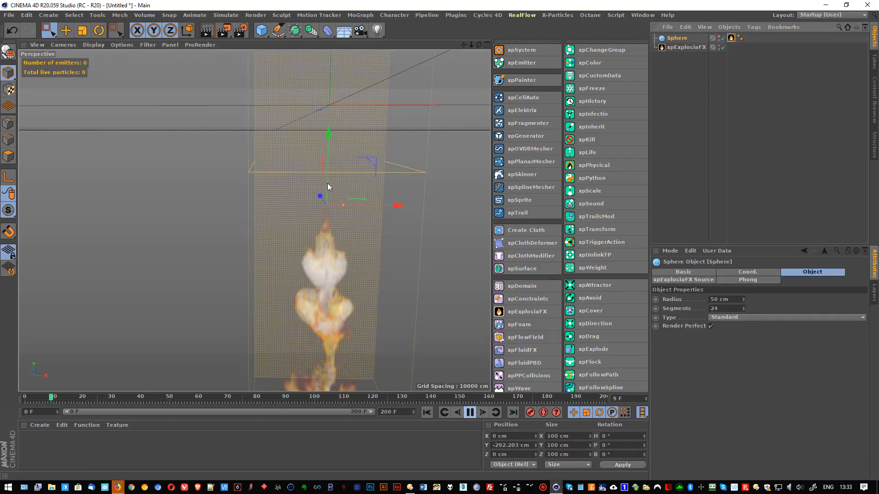
pyautogui.moveTo(325, 62); pyautogui.dragTo(327, 63)
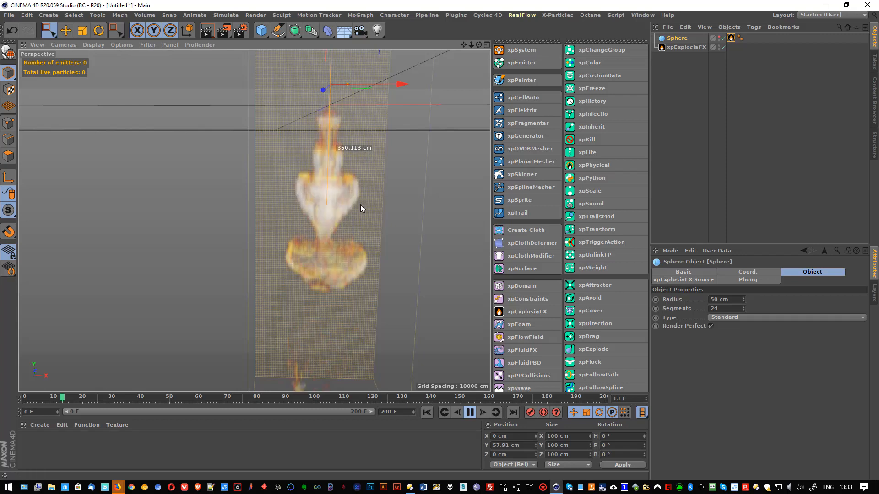
pyautogui.keyDown('alt'); pyautogui.moveTo(360, 206); pyautogui.dragTo(351, 226, button='right'); pyautogui.keyUp('alt')
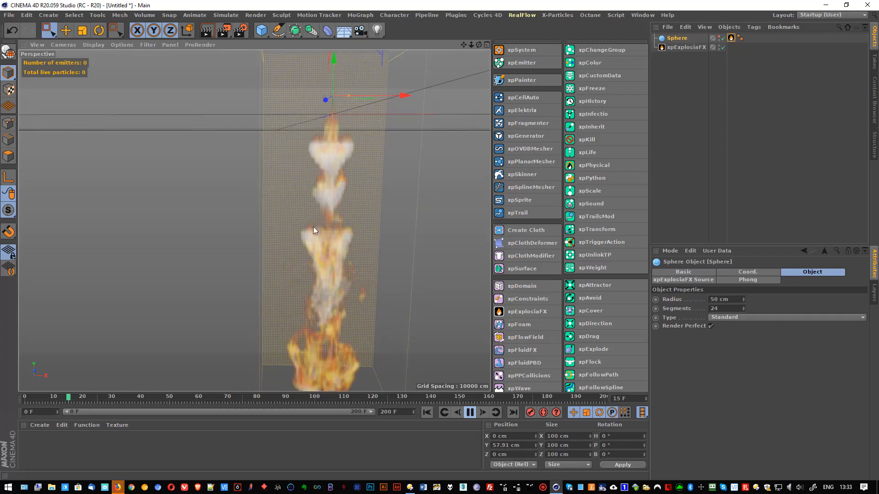
pyautogui.click(470, 412)
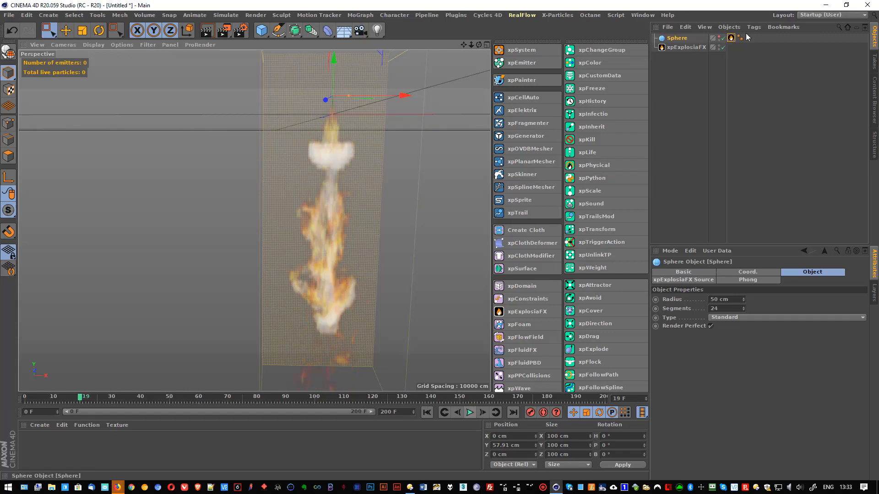
# Set the Heat to 2000% on the Sphere's ExplosiaFX source tag and replay the simulation from the start to frame 10
pyautogui.click(731, 38)
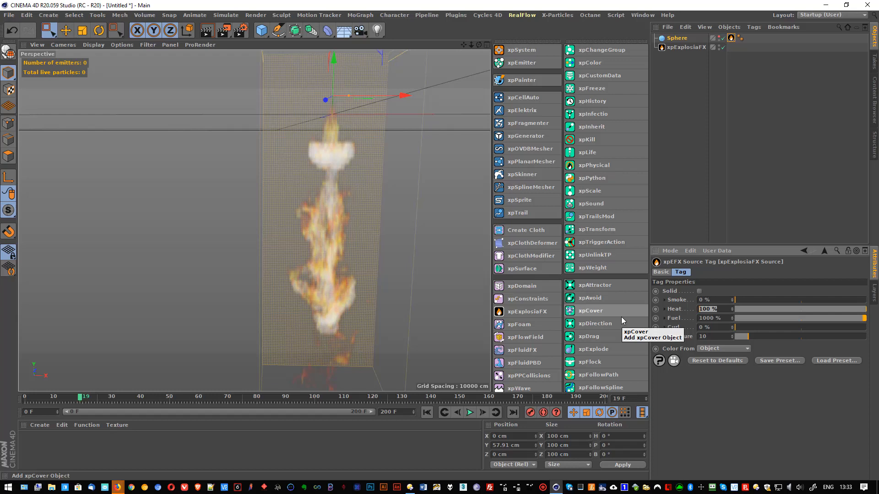
pyautogui.write('2000')
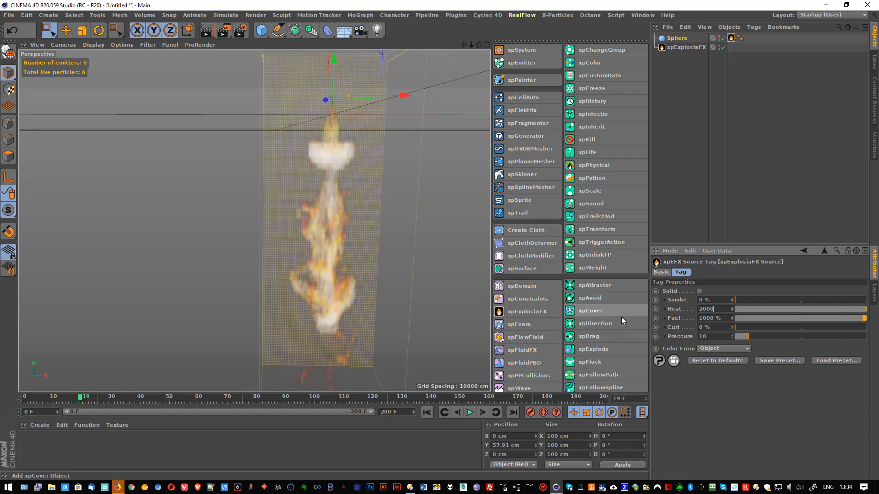
pyautogui.press('Return')
pyautogui.click(427, 412)
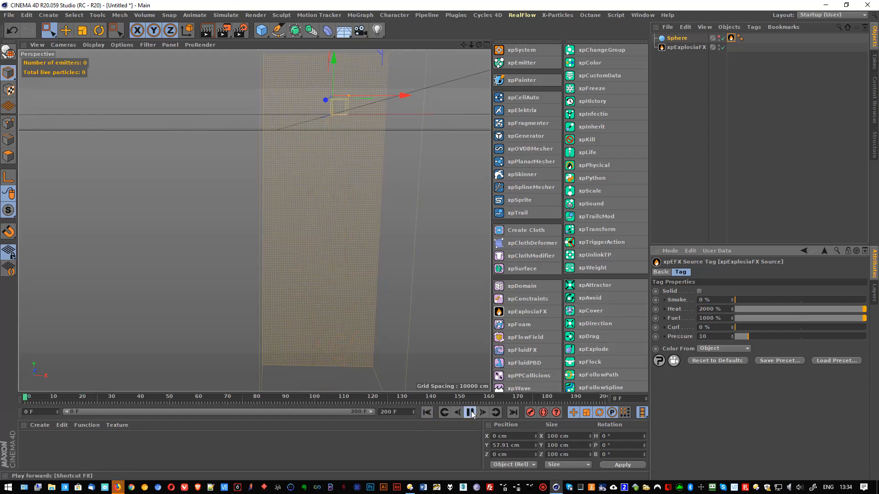
pyautogui.click(470, 412)
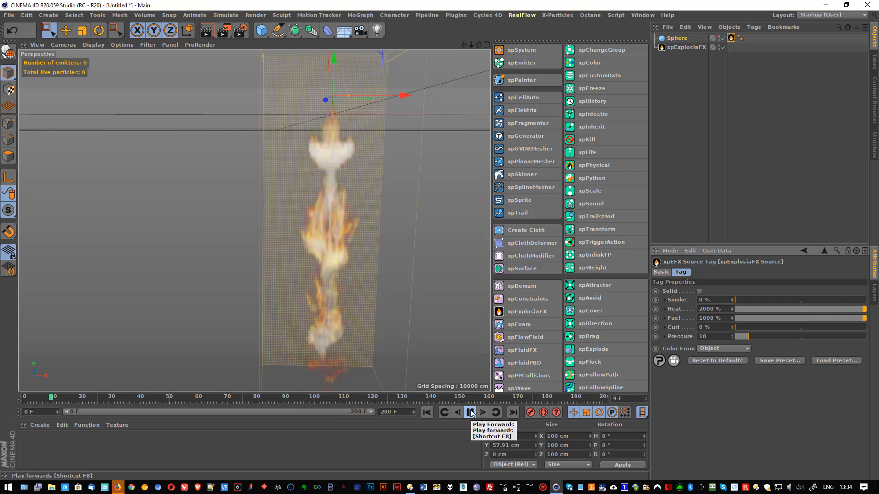
pyautogui.click(471, 413)
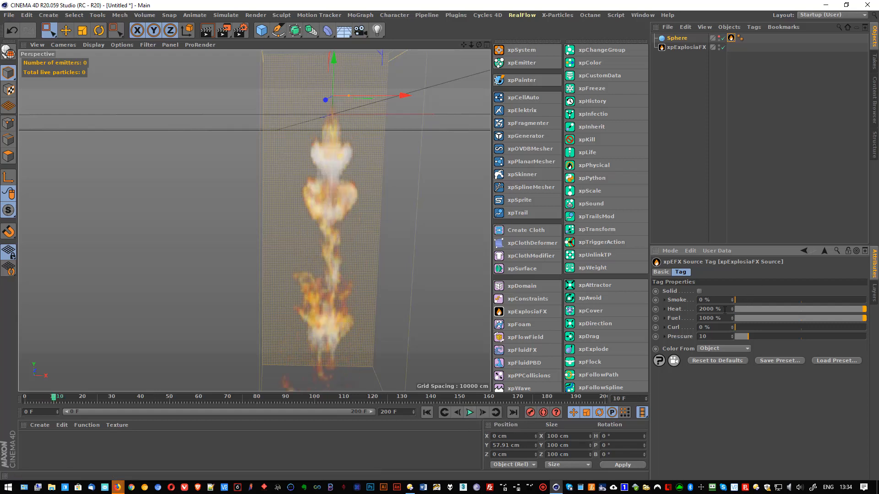
# Set the source tag's Heat to 0% and replay the simulation from the start to frame 11
pyautogui.moveTo(727, 309); pyautogui.dragTo(661, 312)
pyautogui.write('-2000')
pyautogui.press('Return')
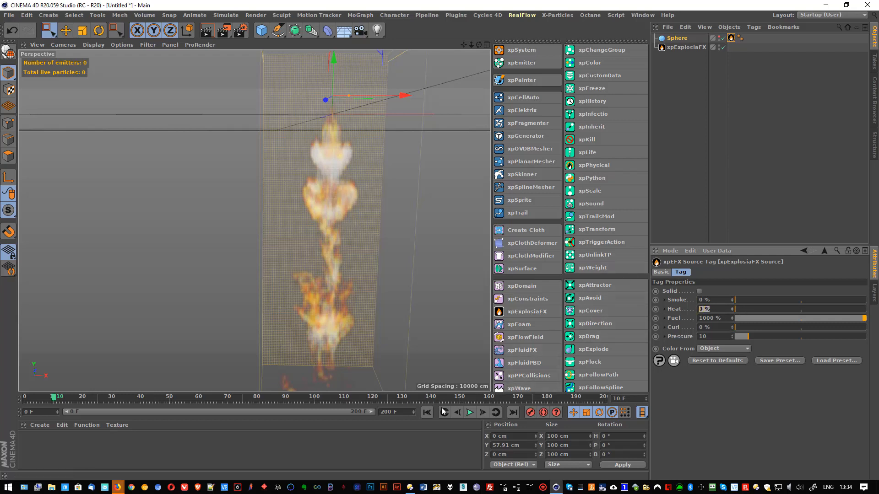
pyautogui.click(427, 413)
pyautogui.click(470, 412)
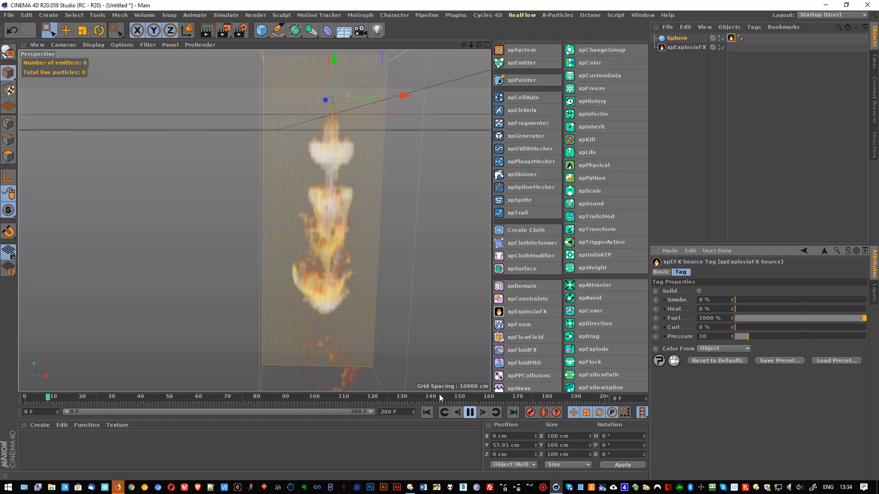
pyautogui.click(471, 413)
# Set the source tag's Fuel to 10000% and replay the simulation from the start to frame 6
pyautogui.doubleClick(714, 318)
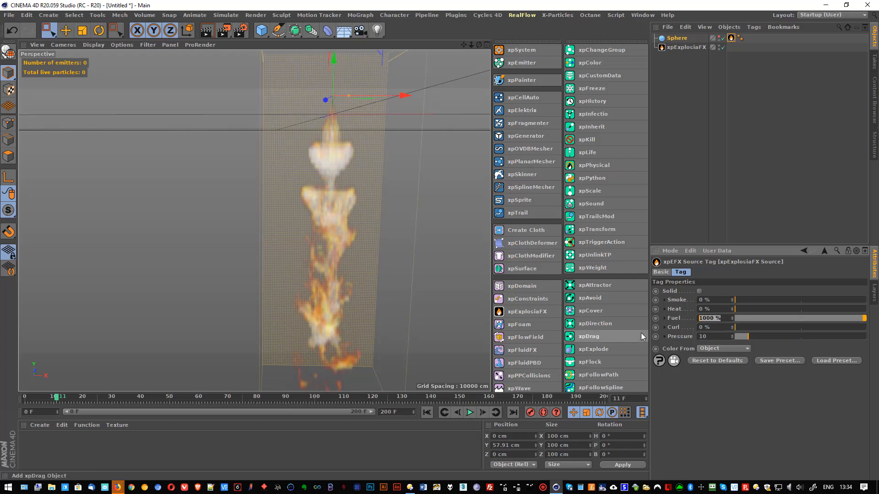
pyautogui.write('10000')
pyautogui.press('Return')
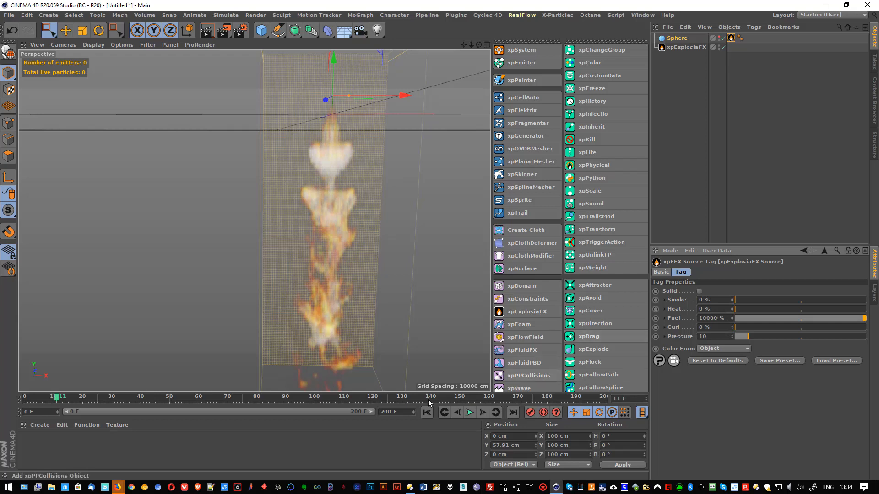
pyautogui.click(428, 414)
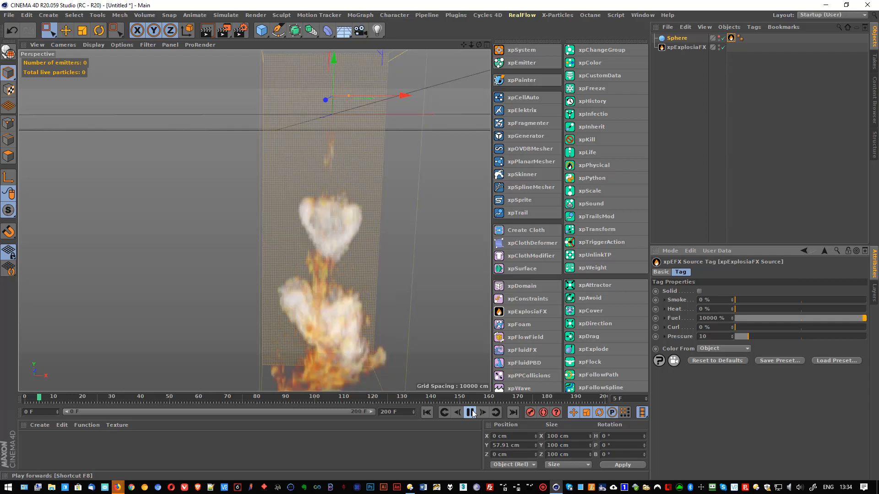
pyautogui.click(471, 413)
# Set the source tag's Fuel to 1000% and replay the simulation from the start to frame 15
pyautogui.doubleClick(717, 318)
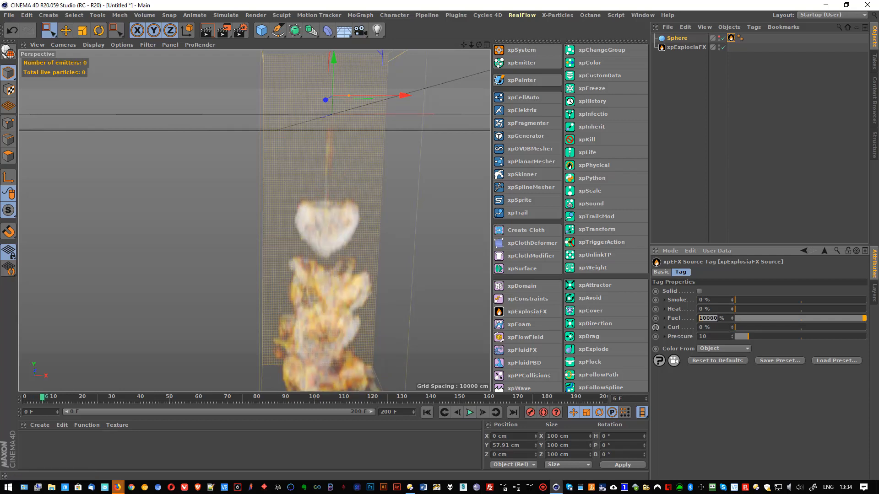
pyautogui.write('1')
pyautogui.click(426, 413)
pyautogui.click(470, 413)
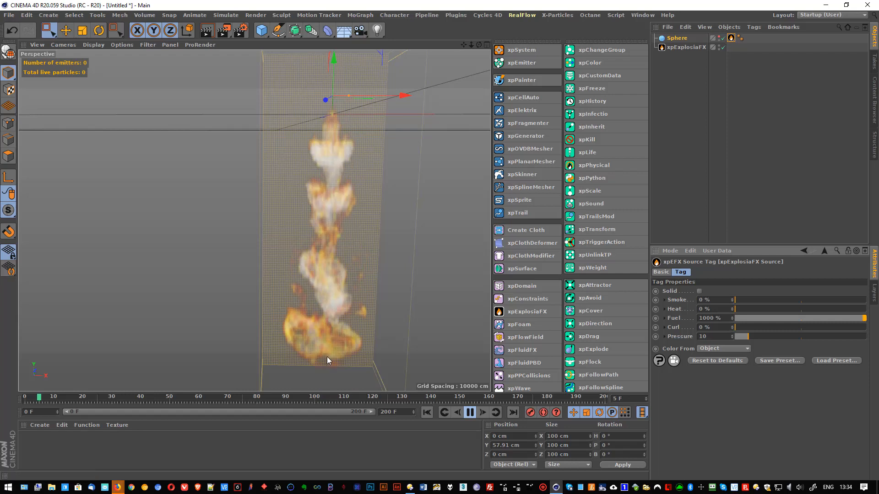
pyautogui.click(472, 413)
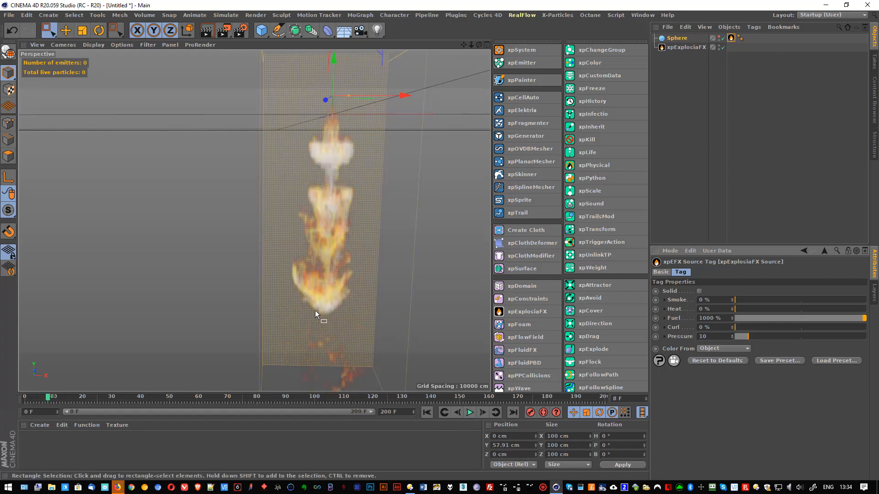
pyautogui.click(473, 413)
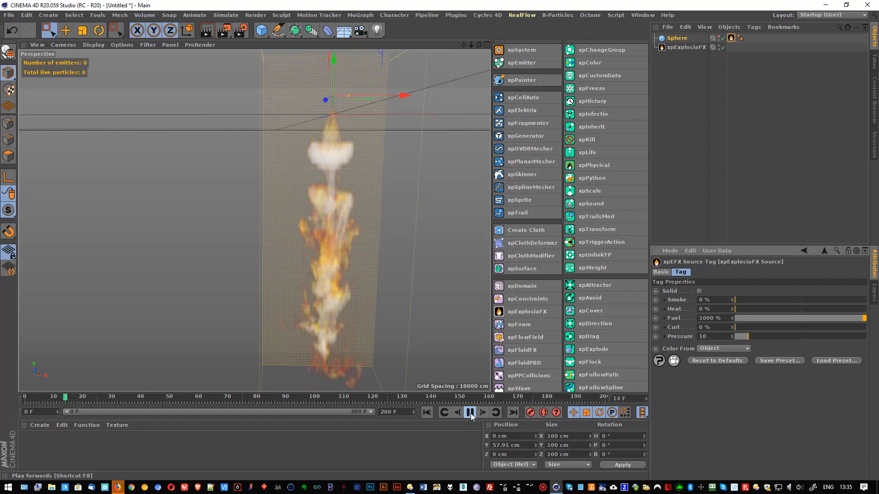
pyautogui.click(470, 413)
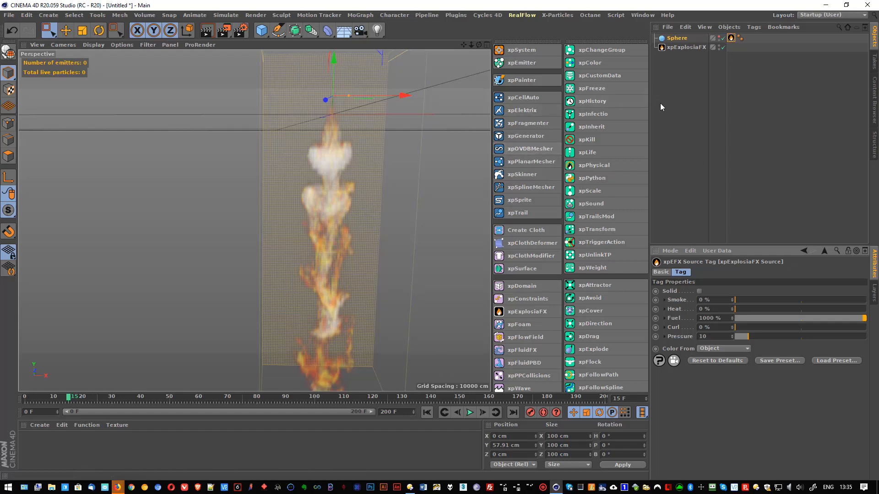
# Set the xpExplosiaFX object's Fuel Buoyancy to -1000, Vorticity to 0% and Vorticity Radius to 0 cm
pyautogui.click(685, 47)
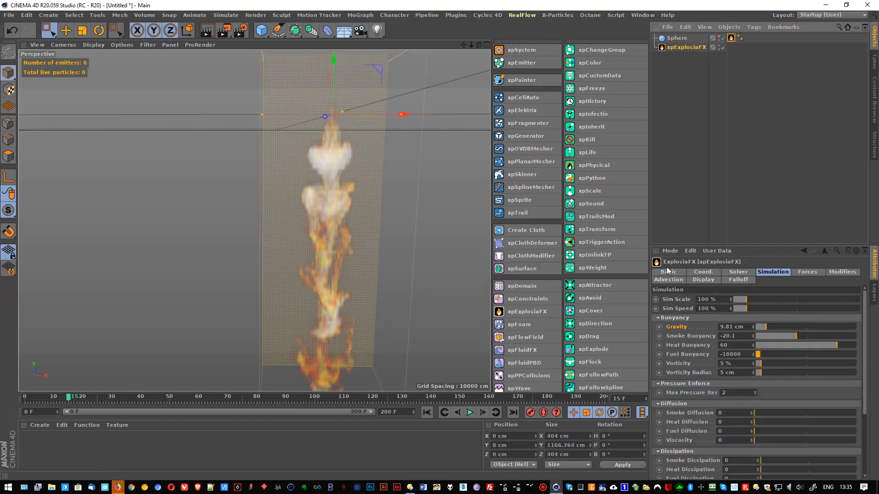
pyautogui.click(748, 354)
pyautogui.press('BackSpace')
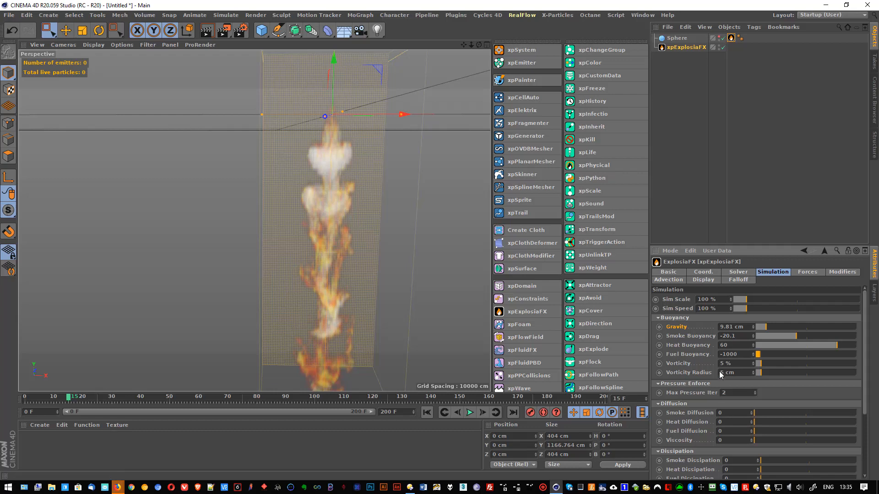
pyautogui.moveTo(711, 362); pyautogui.dragTo(699, 357)
pyautogui.write('0')
pyautogui.moveTo(745, 373); pyautogui.dragTo(707, 380)
pyautogui.write('0')
pyautogui.press('Return')
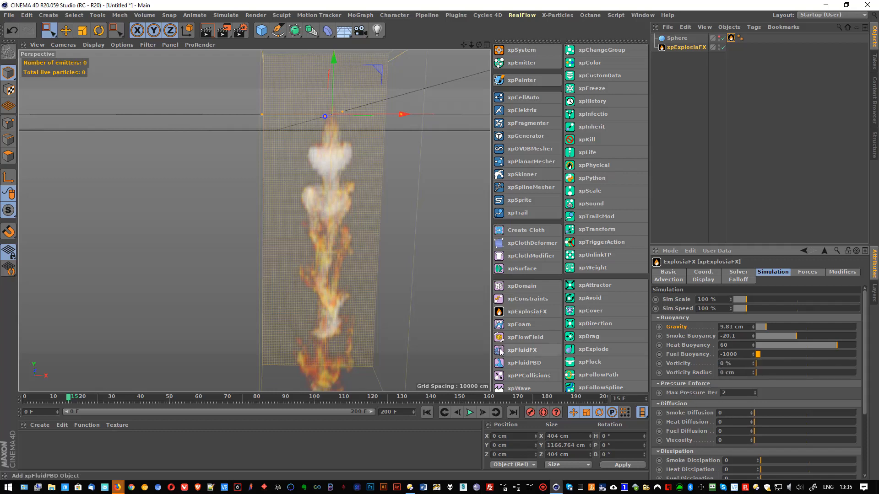
# Replay the simulation from the start to frame 41 and examine the falling fire from the front
pyautogui.click(425, 413)
pyautogui.click(469, 413)
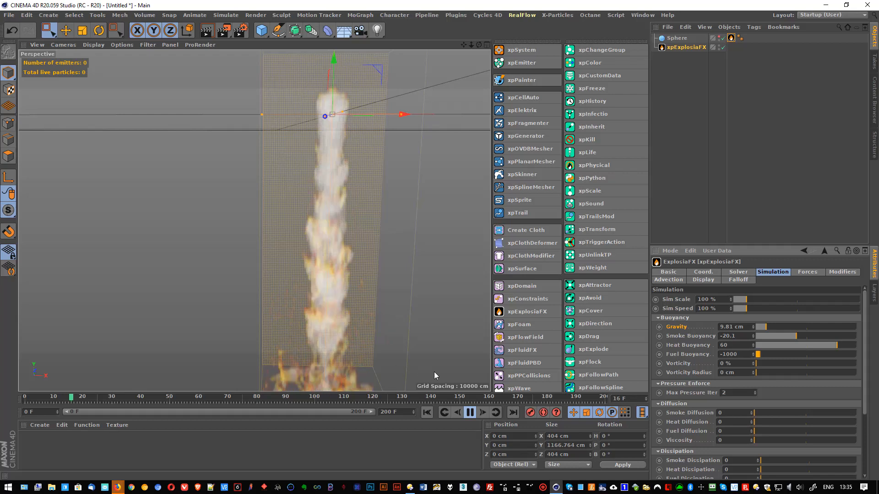
pyautogui.keyDown('alt'); pyautogui.moveTo(391, 262); pyautogui.dragTo(389, 266); pyautogui.keyUp('alt')
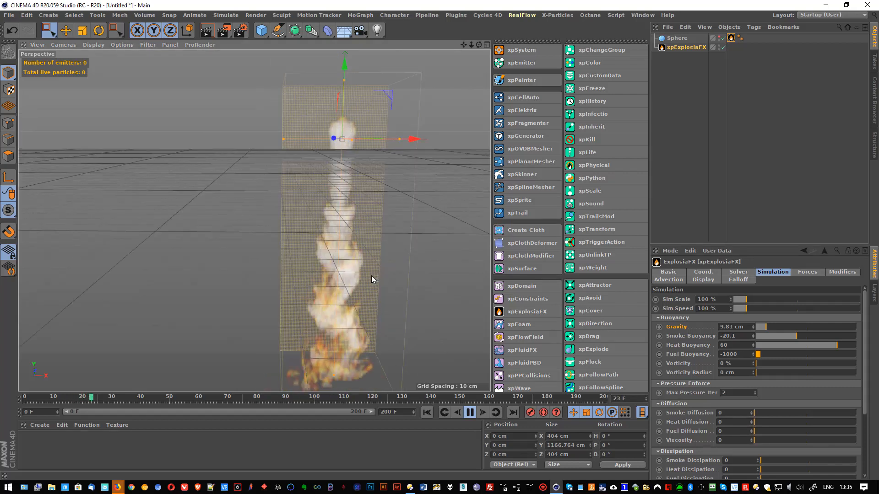
pyautogui.keyDown('alt'); pyautogui.moveTo(324, 265); pyautogui.dragTo(277, 259); pyautogui.keyUp('alt')
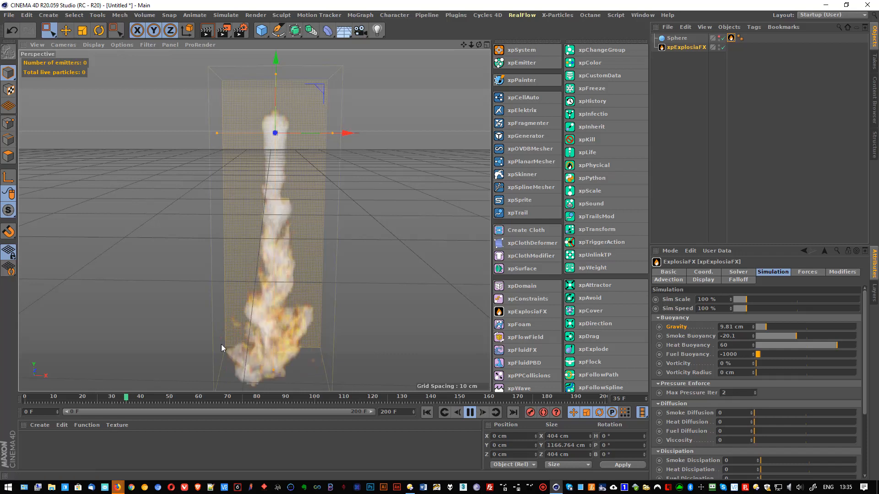
pyautogui.click(471, 412)
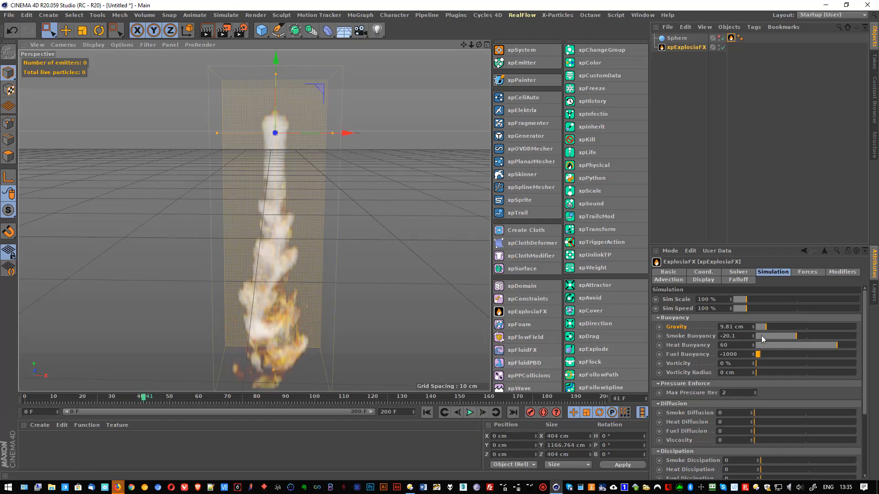
# Set the Gravity to 0 cm and replay the simulation from the start to frame 129
pyautogui.doubleClick(748, 326)
pyautogui.write('0')
pyautogui.press('Return')
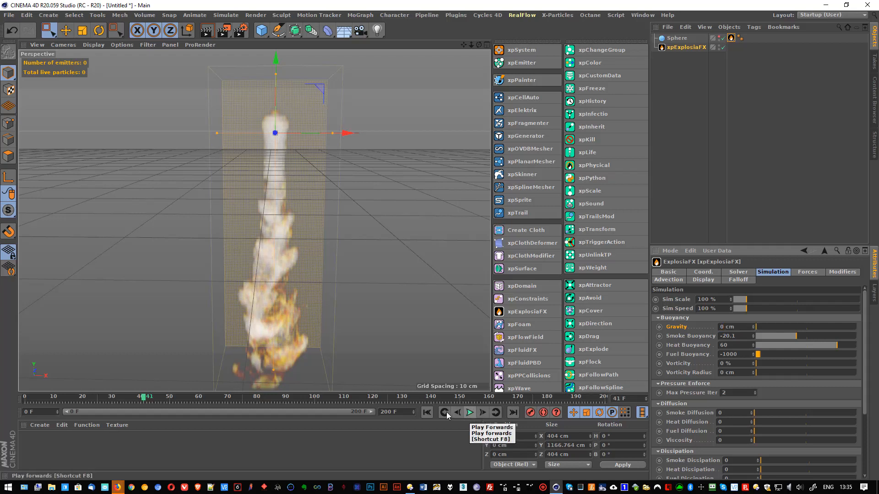
pyautogui.click(428, 412)
pyautogui.click(470, 413)
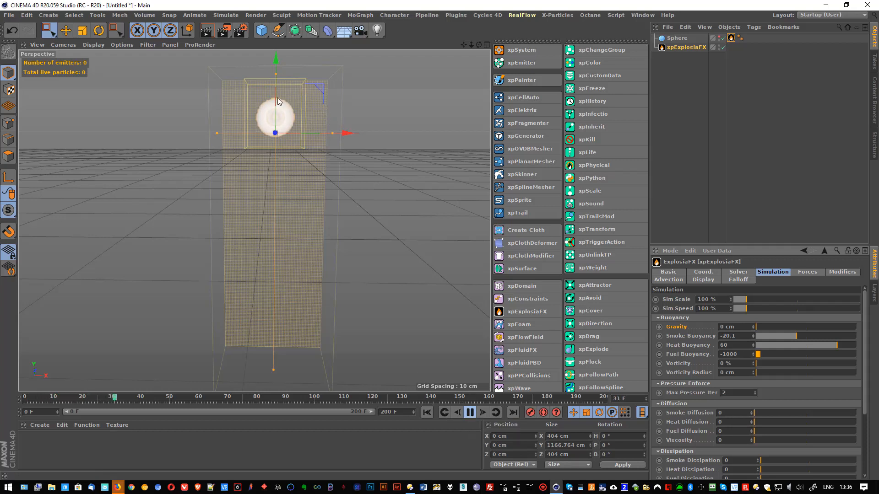
pyautogui.moveTo(740, 354); pyautogui.dragTo(704, 356)
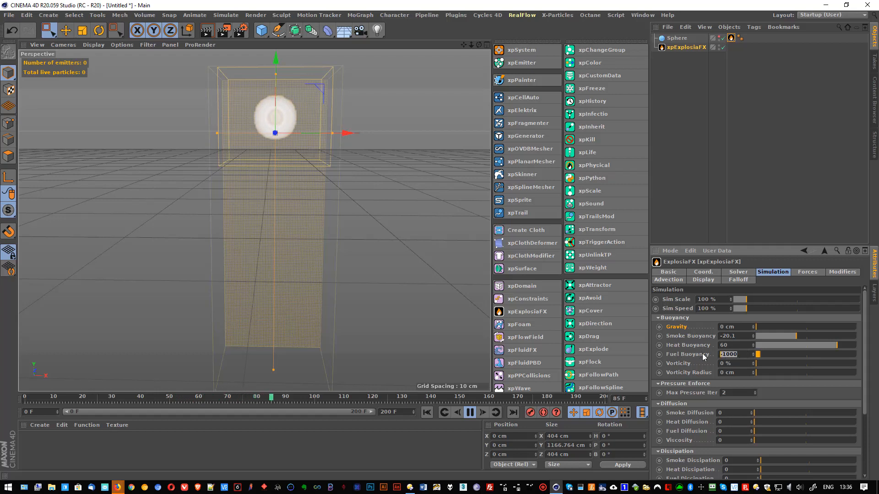
pyautogui.moveTo(738, 328); pyautogui.dragTo(707, 329)
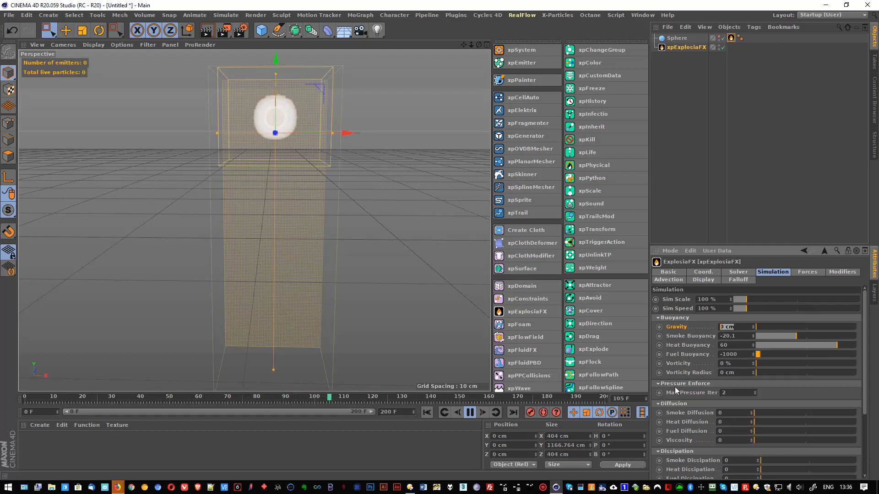
pyautogui.click(471, 413)
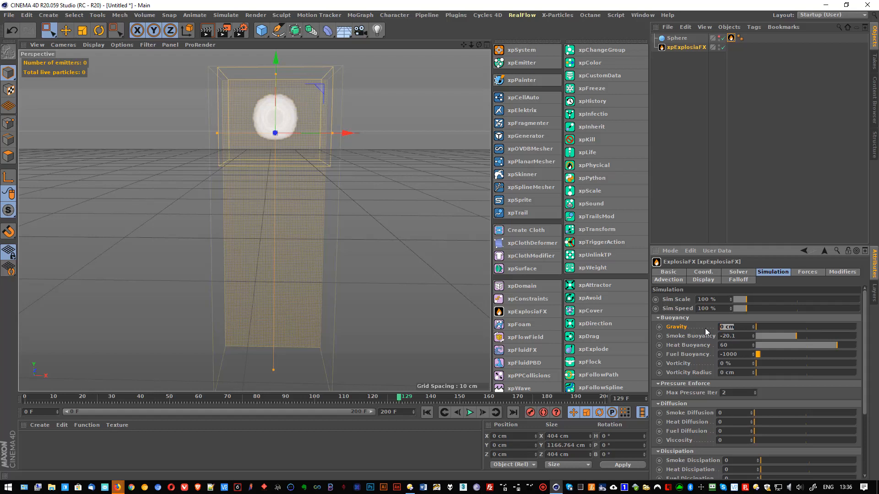
# Set the Gravity to 100 cm and replay the simulation from the start
pyautogui.write('100')
pyautogui.press('Return')
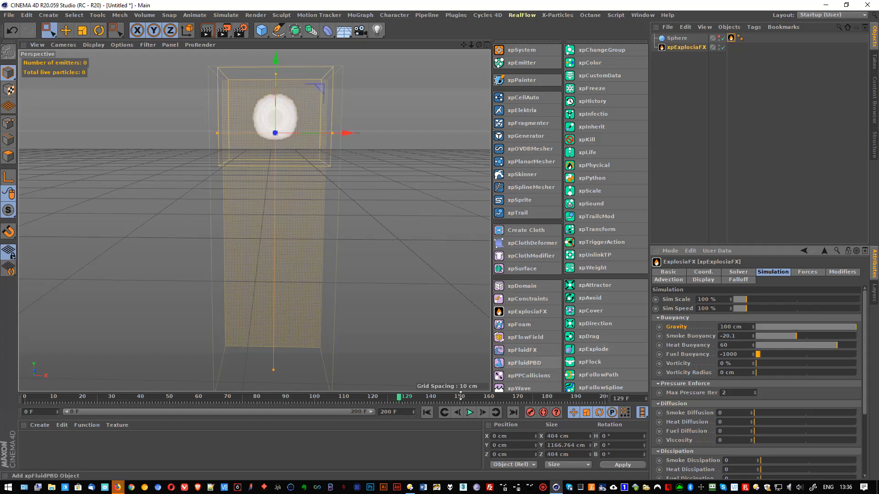
pyautogui.click(429, 412)
pyautogui.click(470, 412)
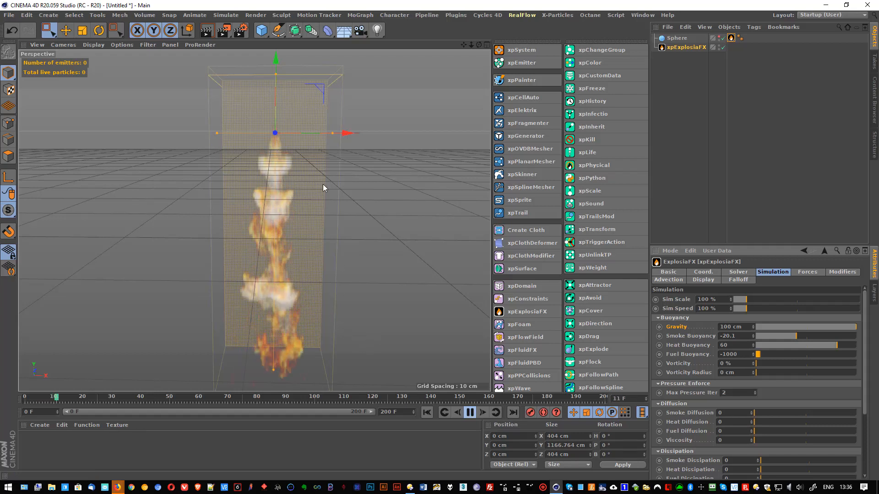
# Set the project's X-Particles Subframe Steps to 5 and replay the simulation from the start to frame 13
pyautogui.click(470, 413)
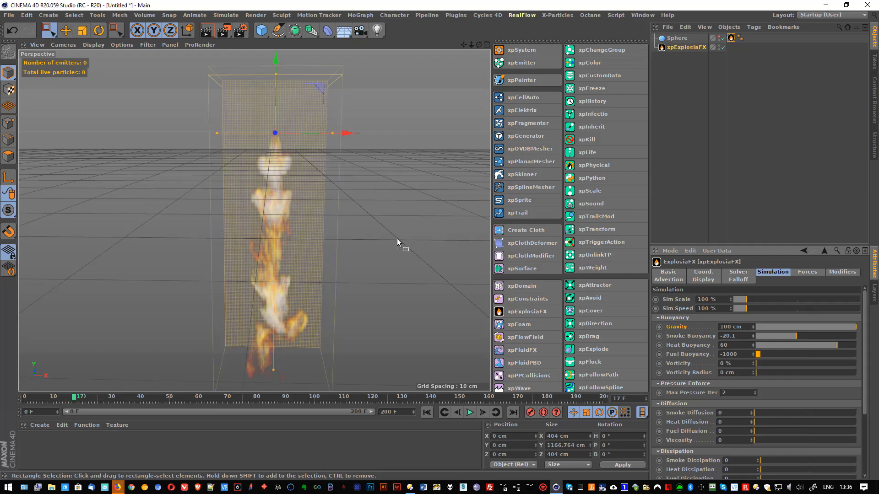
pyautogui.hotkey('ctrl', 'd')
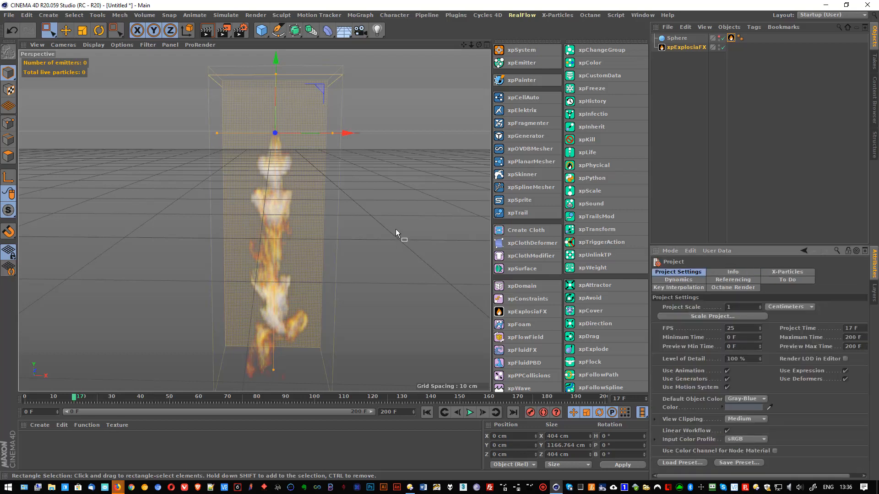
pyautogui.click(787, 272)
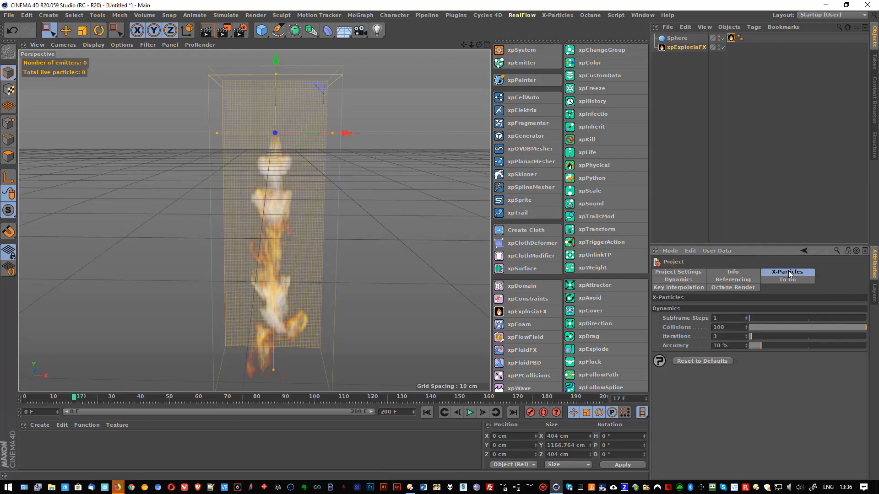
pyautogui.click(724, 317)
pyautogui.write('5')
pyautogui.press('Return')
pyautogui.click(427, 413)
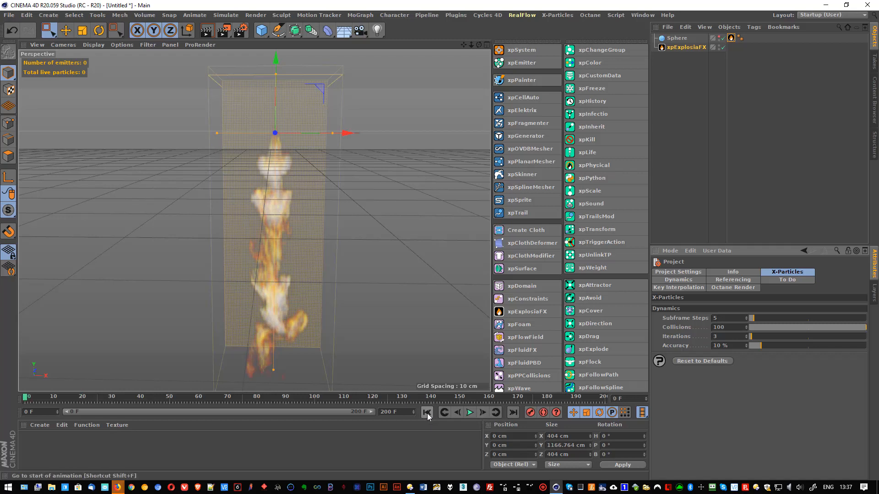
pyautogui.click(470, 413)
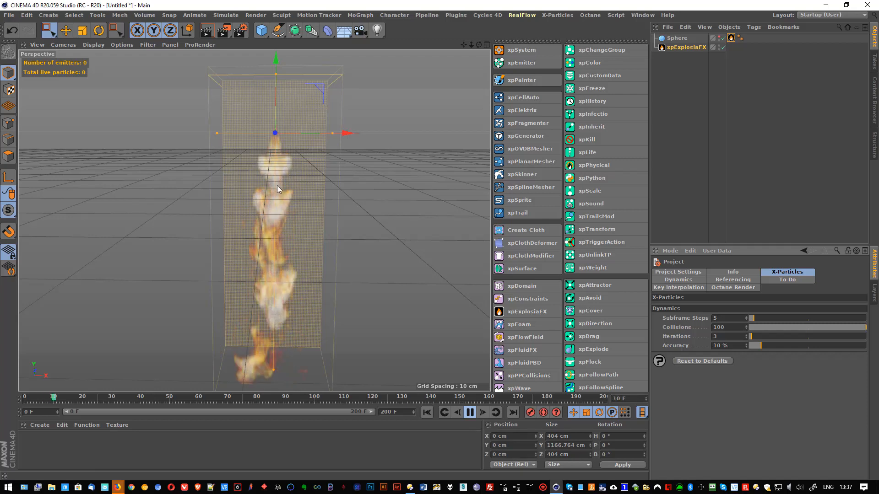
pyautogui.click(471, 412)
# Set the X-Particles Subframe Steps to 20 and replay the simulation from the start to frame 9
pyautogui.click(715, 318)
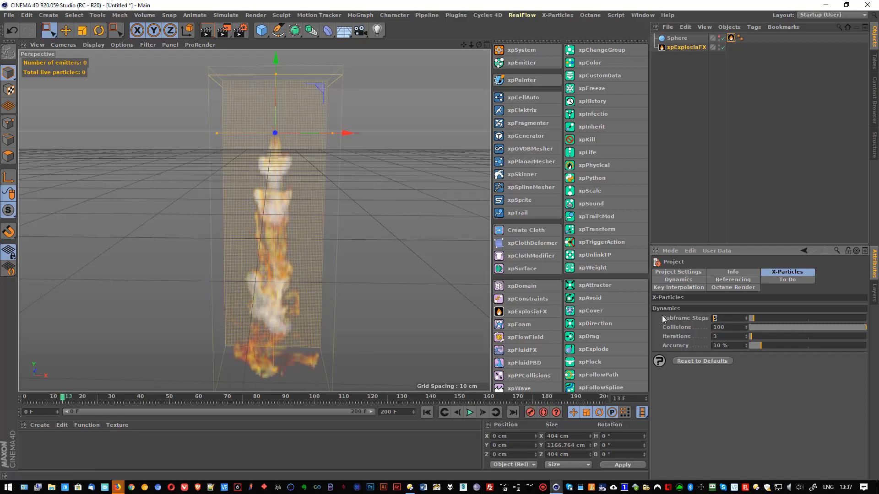
pyautogui.write('20')
pyautogui.press('Return')
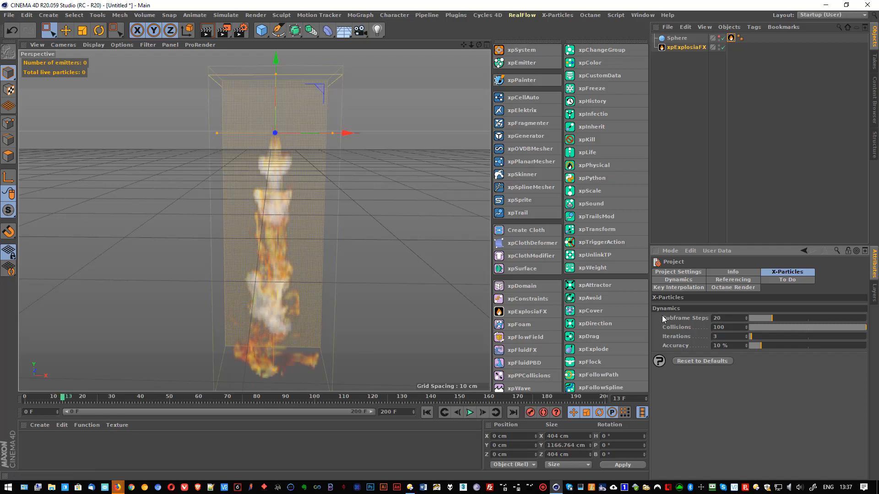
pyautogui.click(427, 413)
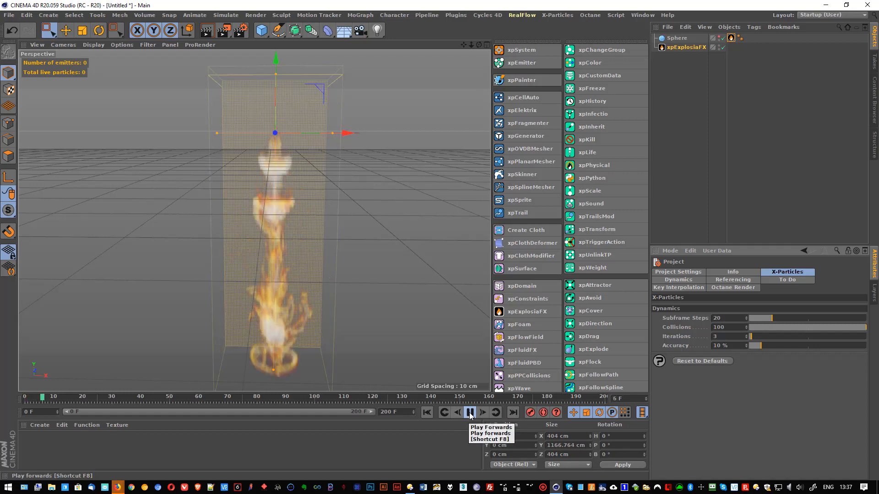
pyautogui.click(471, 415)
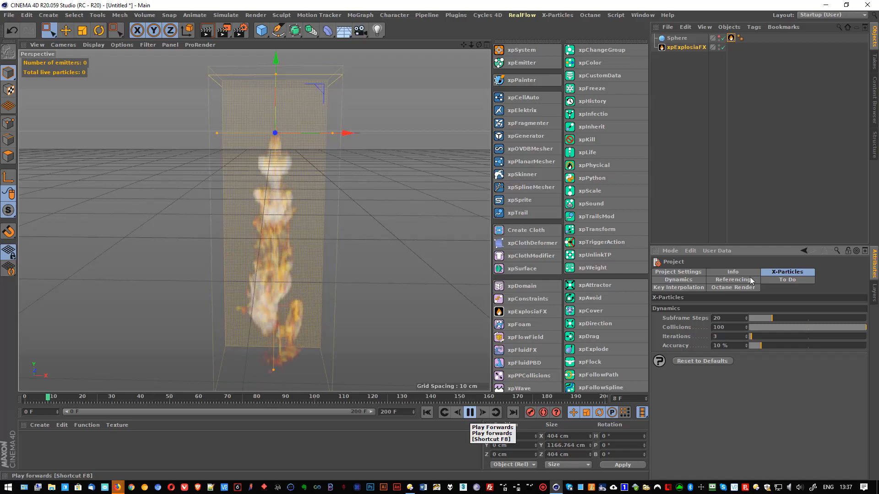
# Set the X-Particles Subframe Steps to 1 and the Accuracy to 100%, with a replay from the start to frame 12
pyautogui.doubleClick(734, 318)
pyautogui.write('1')
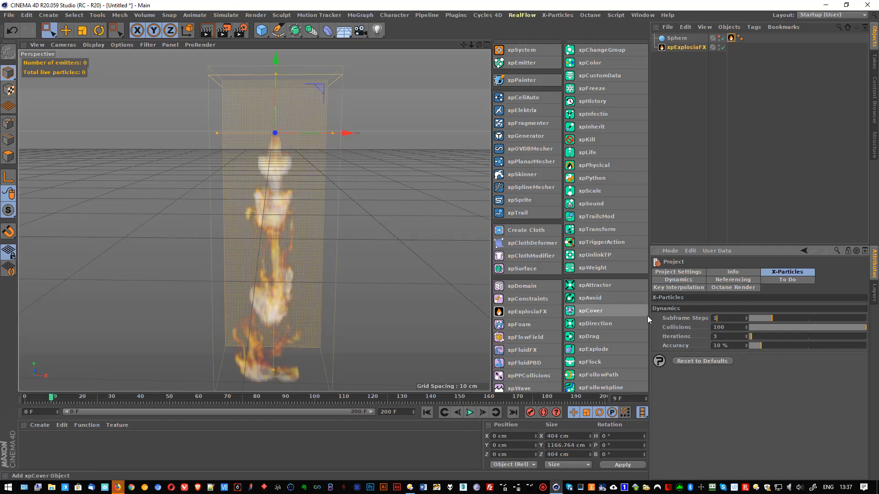
pyautogui.press('Return')
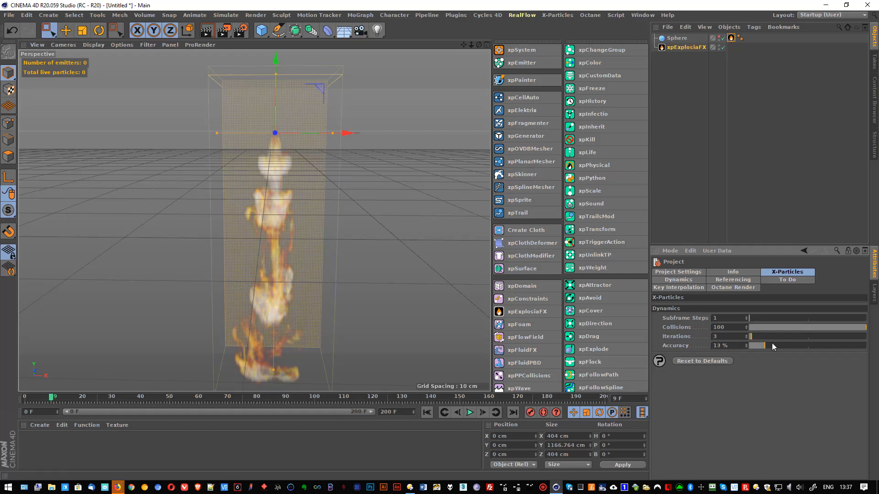
pyautogui.moveTo(772, 346); pyautogui.dragTo(869, 345)
pyautogui.click(428, 413)
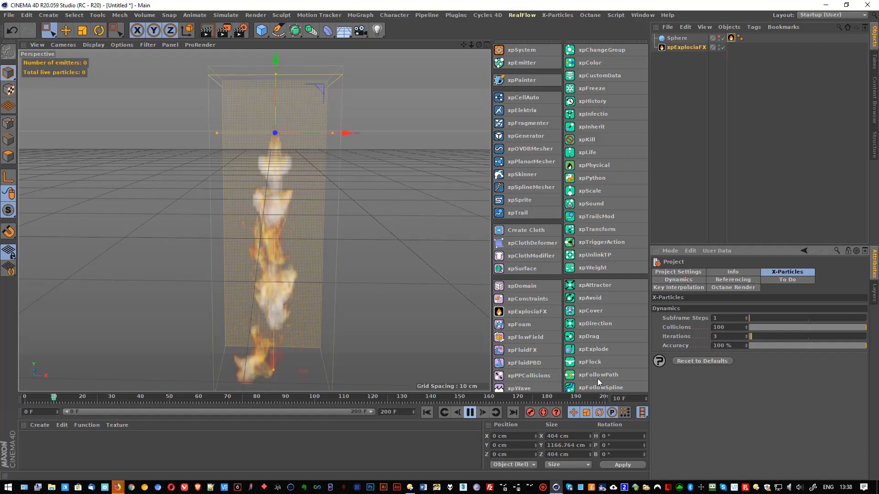
pyautogui.click(470, 412)
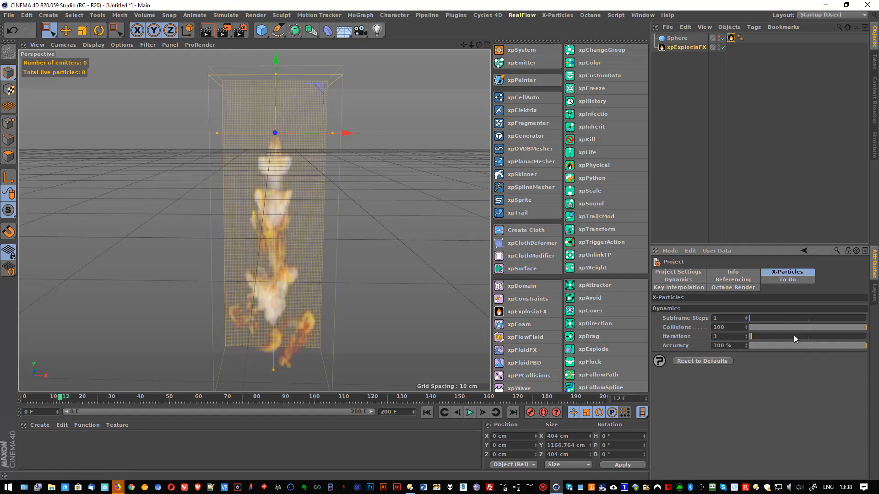
# Set the X-Particles Accuracy to 10% and the Iterations to 20, with a replay from the start to frame 6
pyautogui.moveTo(732, 345); pyautogui.dragTo(643, 348)
pyautogui.write('10')
pyautogui.press('Return')
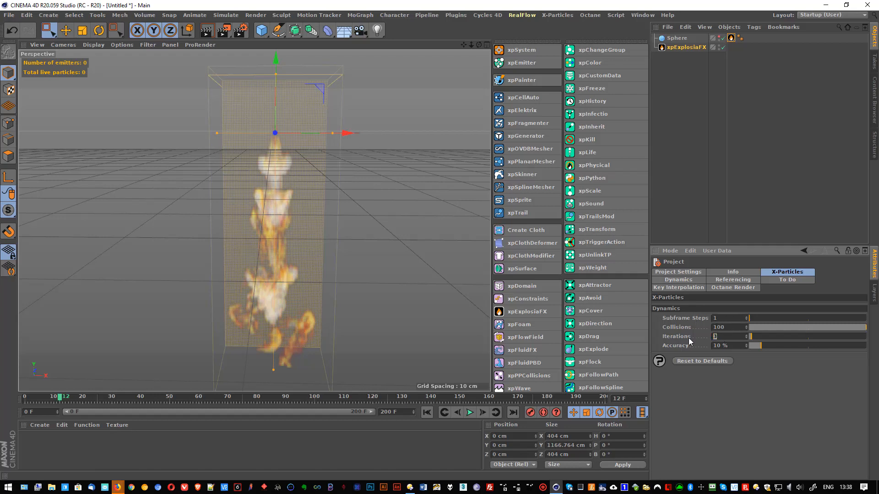
pyautogui.write('20')
pyautogui.press('Return')
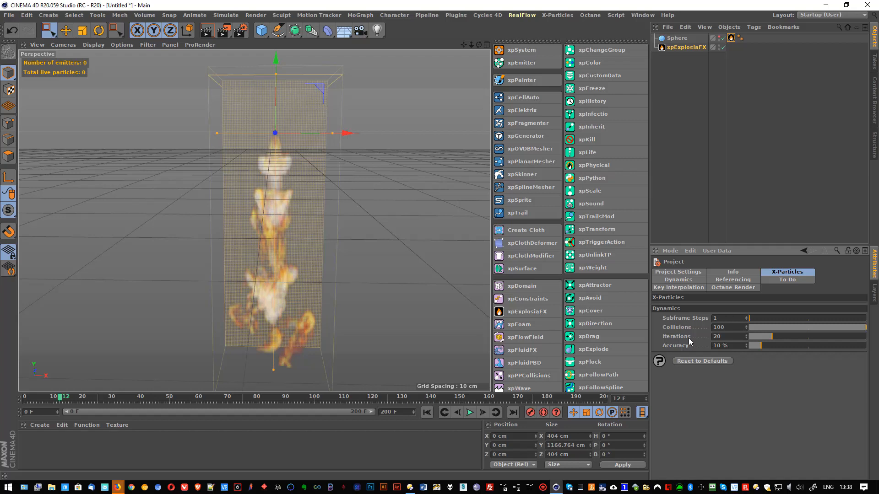
pyautogui.click(427, 413)
pyautogui.click(470, 413)
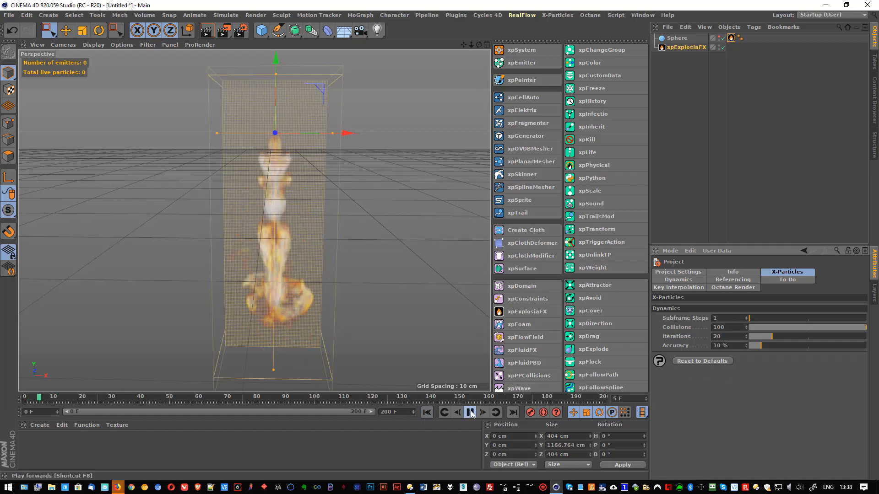
pyautogui.click(470, 412)
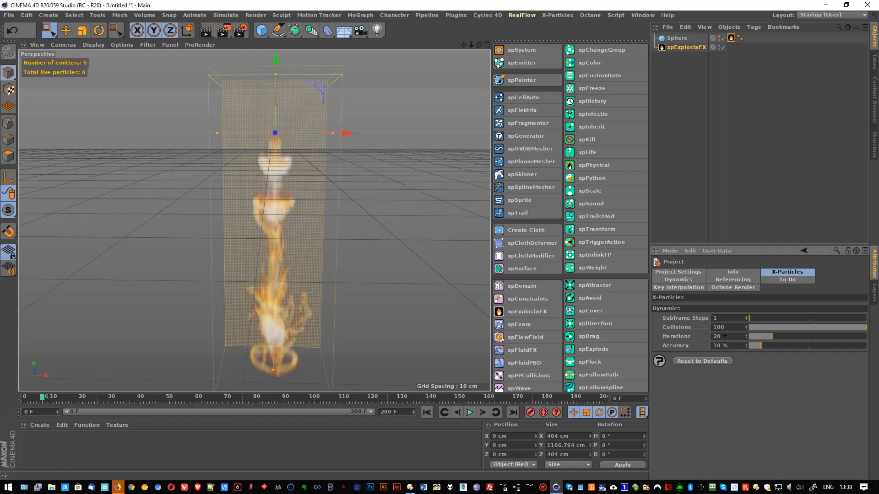
# Set the X-Particles Iterations to 3 in the project settings
pyautogui.doubleClick(717, 336)
pyautogui.write('3')
pyautogui.press('Return')
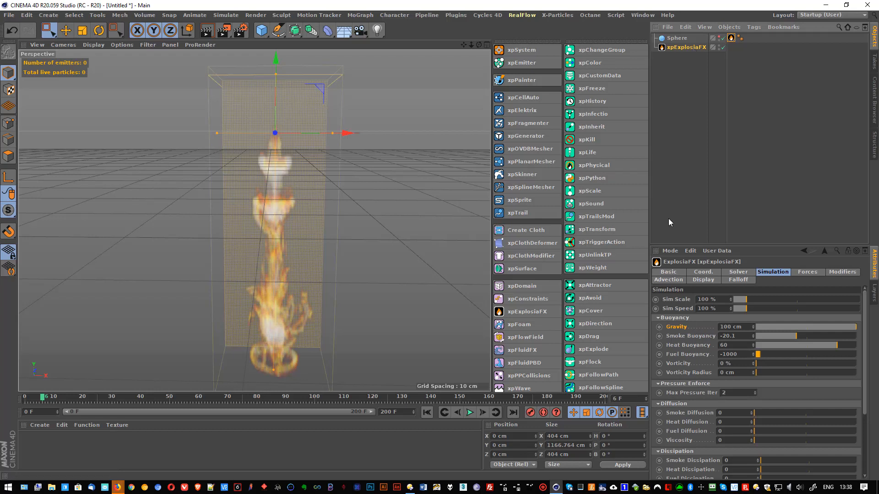
# Set the xpExplosiaFX object's Fuel Diffusion to 50 and replay the simulation from the start to frame 16
pyautogui.moveTo(686, 245); pyautogui.dragTo(694, 136)
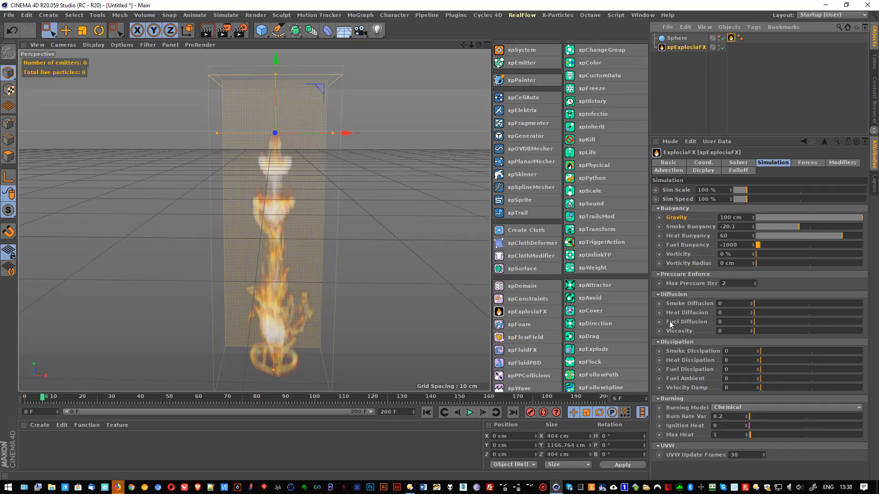
pyautogui.click(726, 323)
pyautogui.write('50')
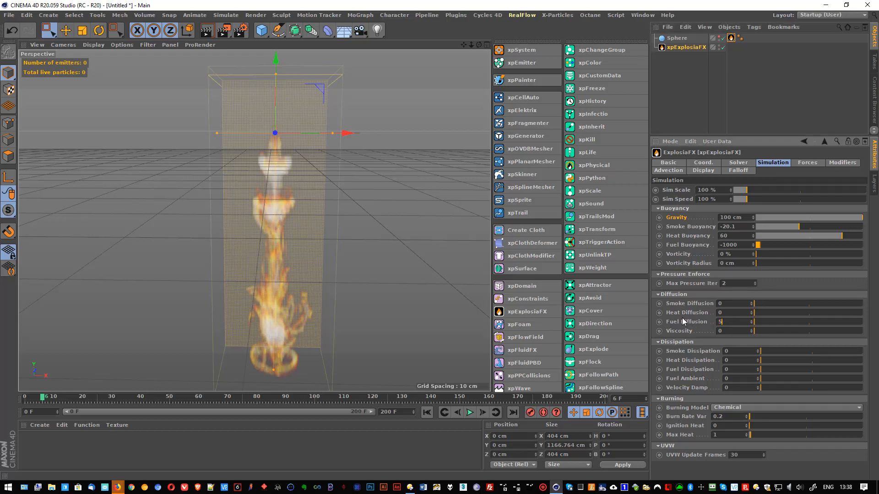
pyautogui.press('Return')
pyautogui.click(443, 413)
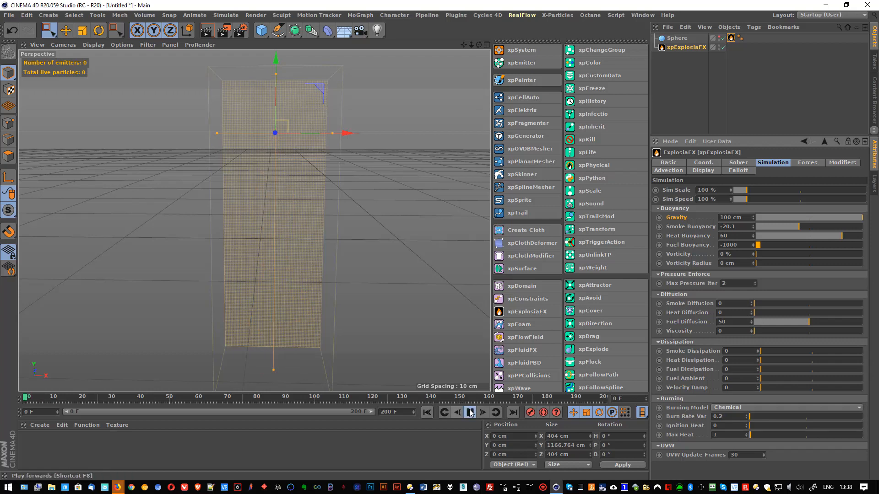
pyautogui.click(469, 413)
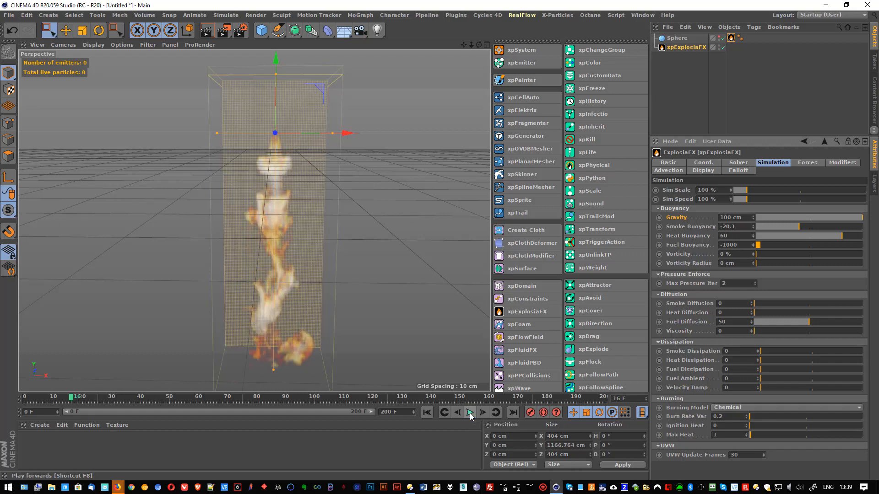
pyautogui.click(470, 413)
# Set the Heat Diffusion to 0 and the Fuel Diffusion to 100, with a replay from the start to frame 7
pyautogui.click(816, 314)
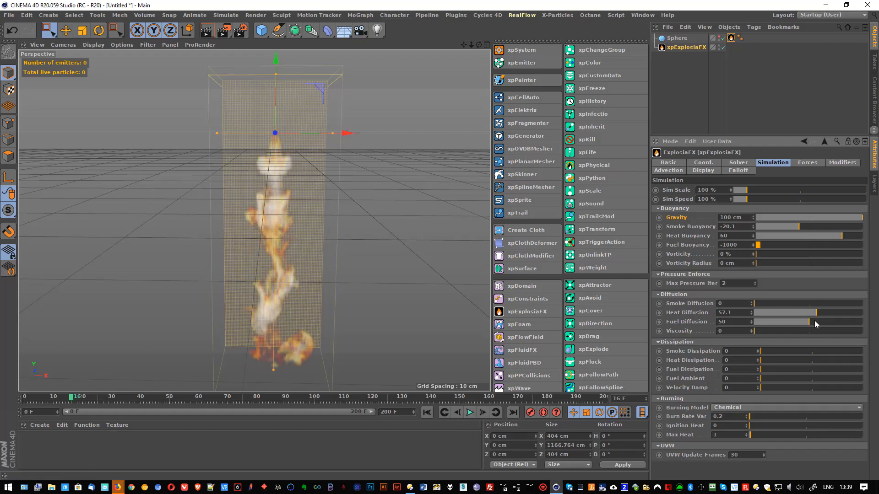
pyautogui.moveTo(815, 323); pyautogui.dragTo(697, 317)
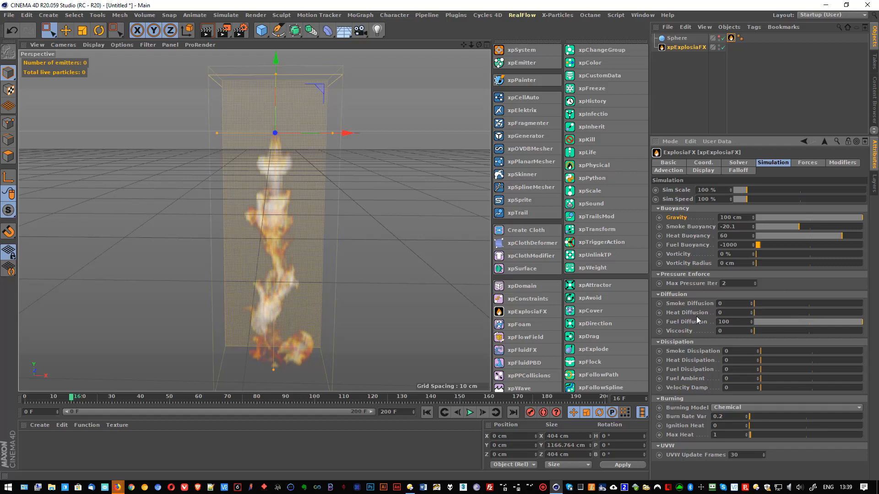
pyautogui.click(429, 413)
pyautogui.click(470, 413)
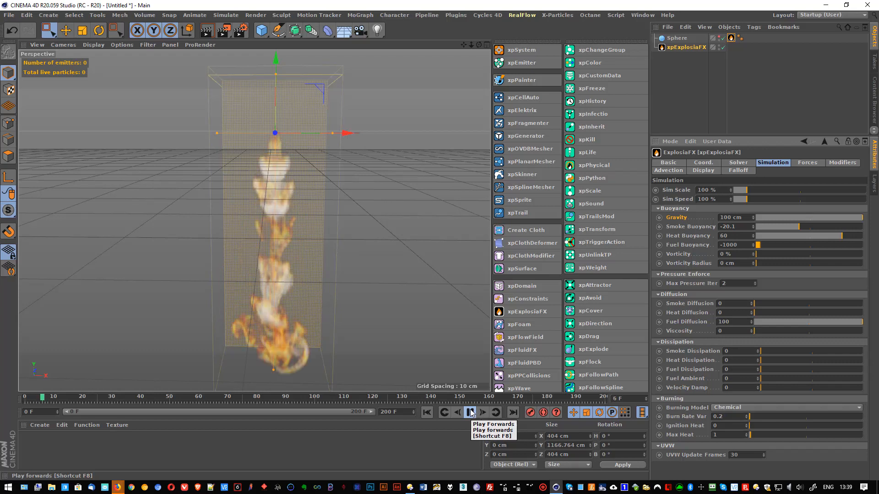
pyautogui.click(471, 413)
# Set the Fuel Diffusion to 1000 and replay the simulation from the start to frame 21
pyautogui.click(735, 322)
pyautogui.write('0')
pyautogui.press('Return')
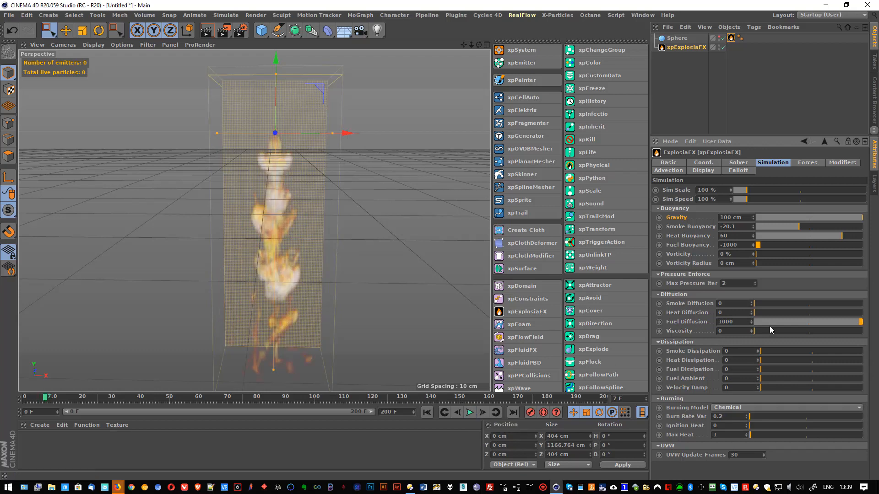
pyautogui.click(428, 413)
pyautogui.click(470, 412)
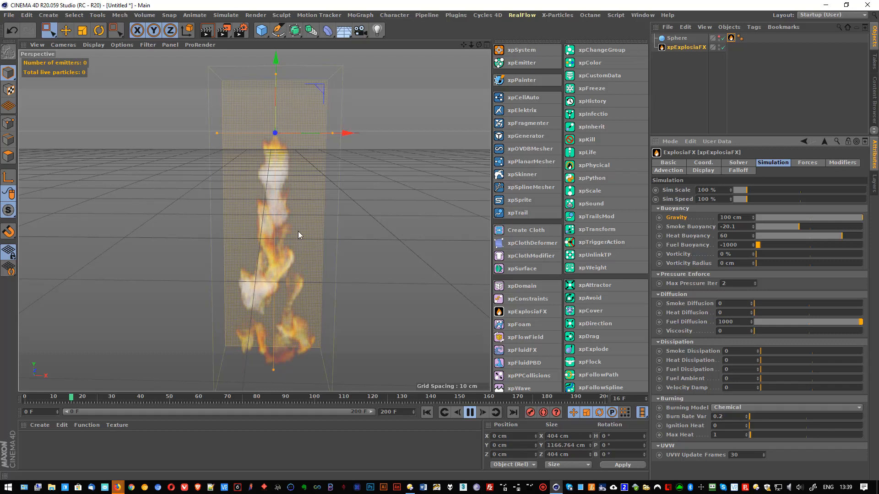
pyautogui.click(472, 414)
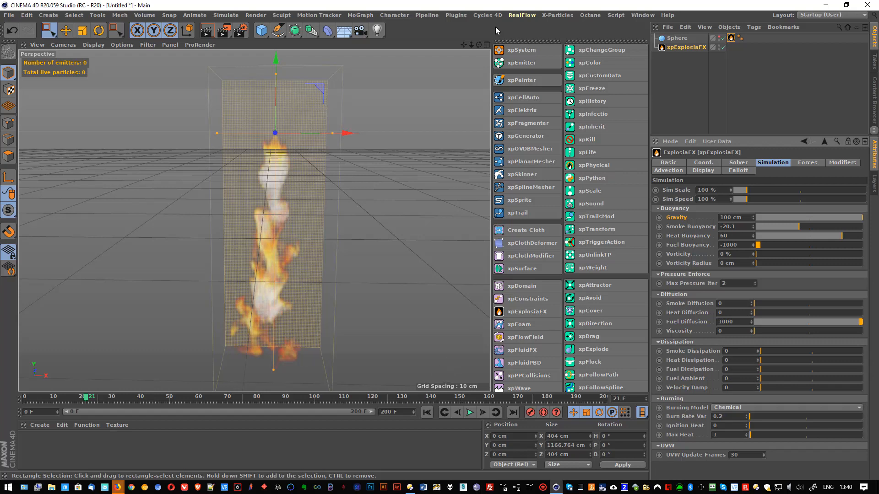
# Add an xpCache object to the scene and set the animation's end frame to 50
pyautogui.click(557, 15)
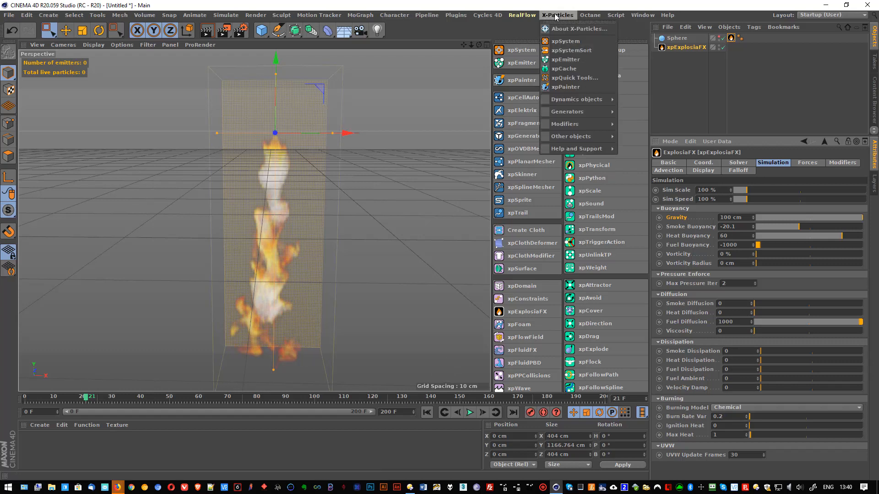
pyautogui.click(567, 68)
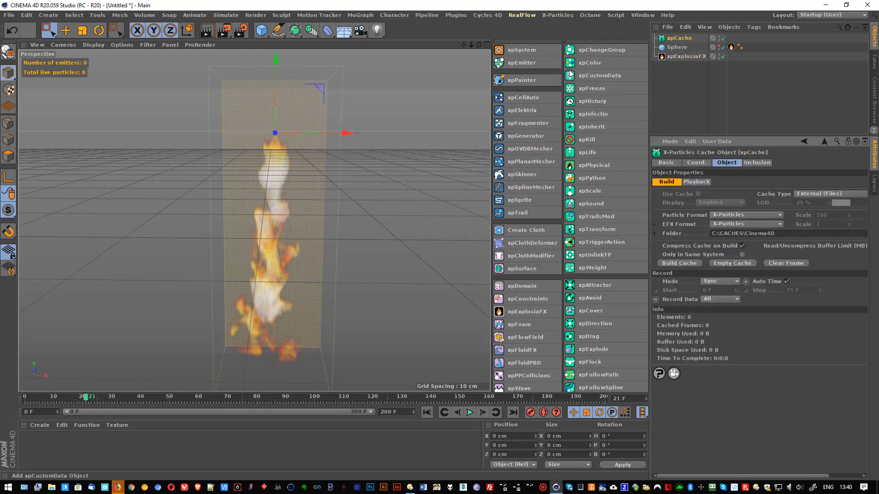
pyautogui.click(389, 412)
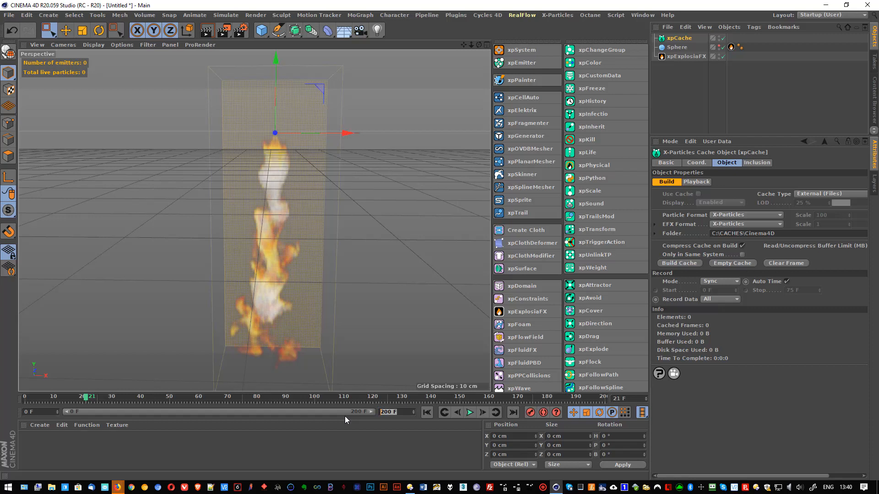
pyautogui.write('50')
pyautogui.press('Return')
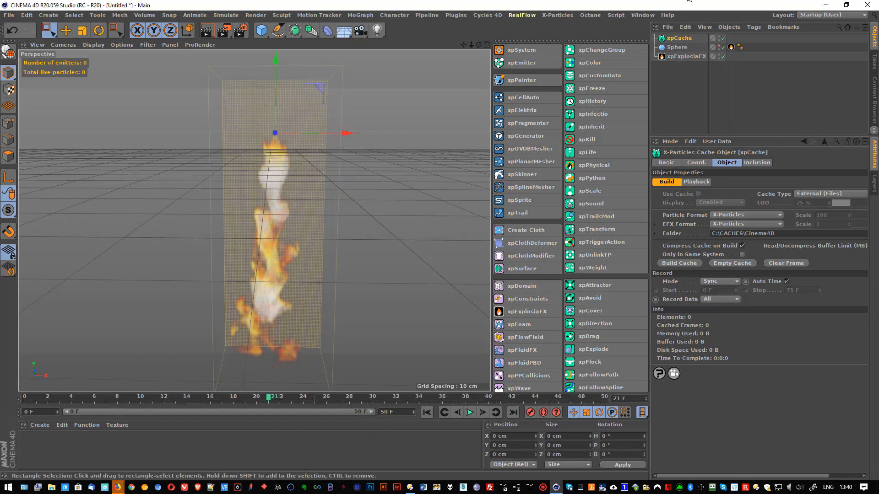
# Build the xpCache's cache and play back the cached fire with the xpExplosiaFX object selected
pyautogui.click(674, 262)
pyautogui.moveTo(681, 236); pyautogui.dragTo(420, 238)
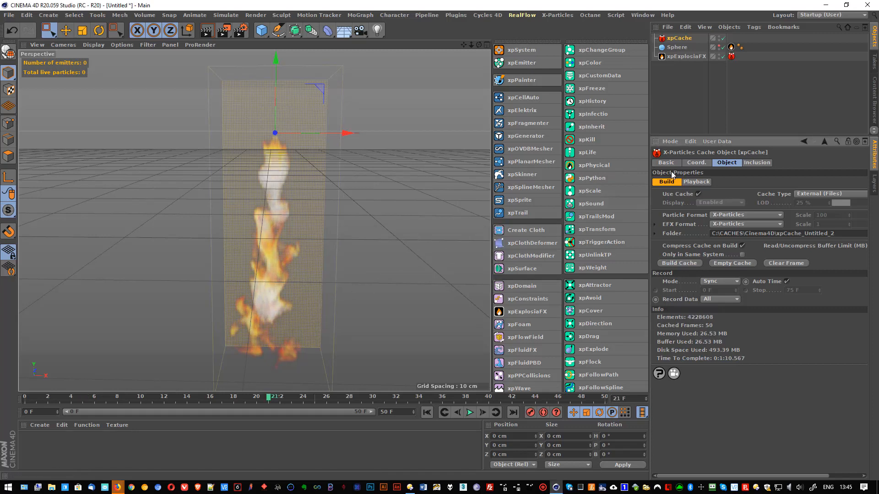
pyautogui.click(686, 56)
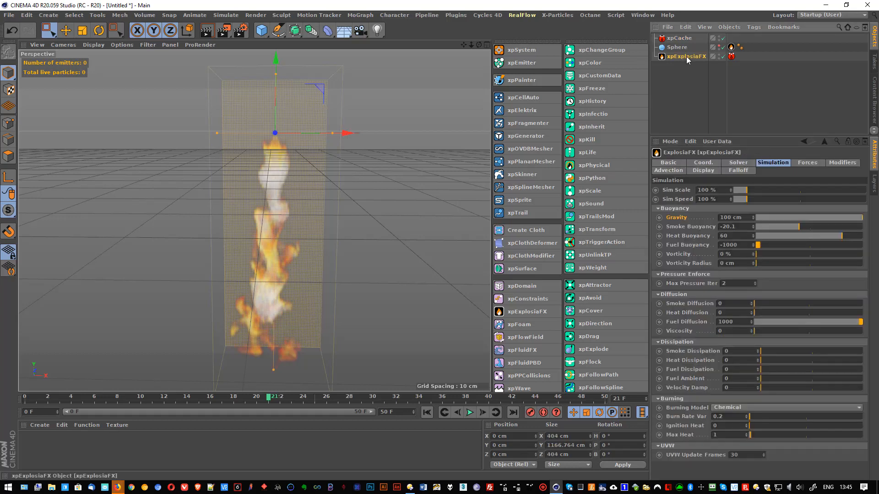
pyautogui.click(470, 412)
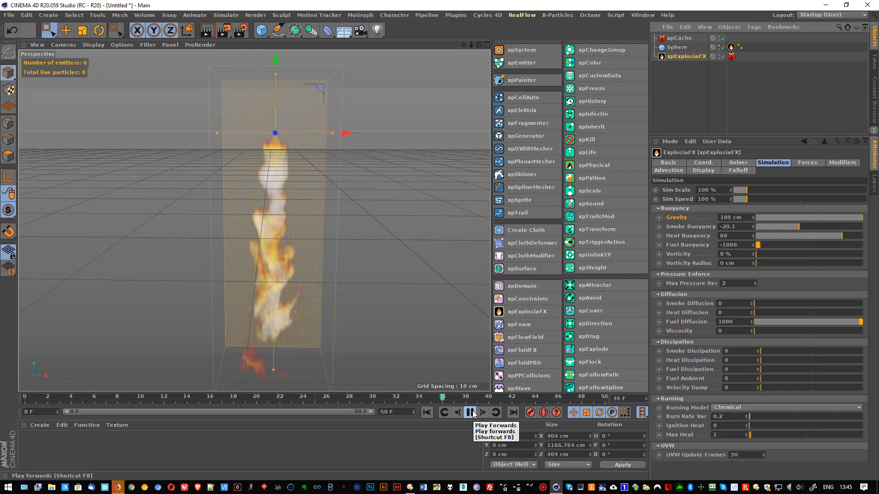
# Replay the cached fire from the start a few times and stop it at frame 16
pyautogui.click(471, 413)
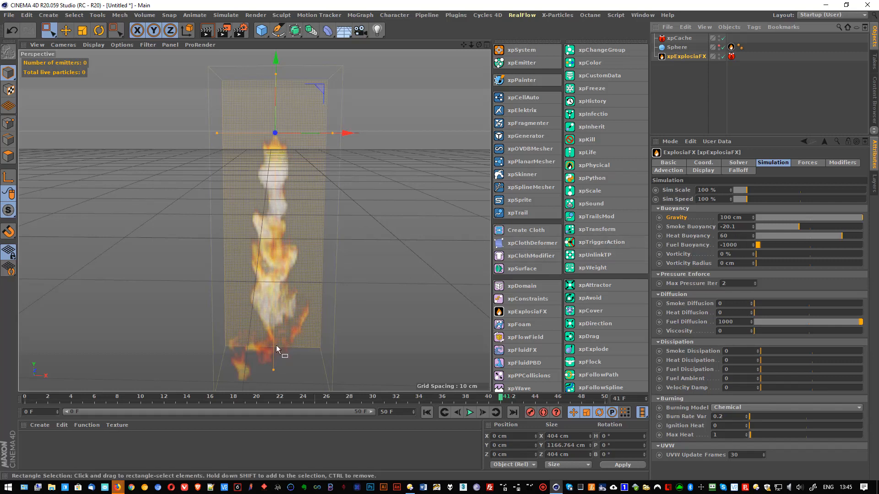
pyautogui.click(427, 414)
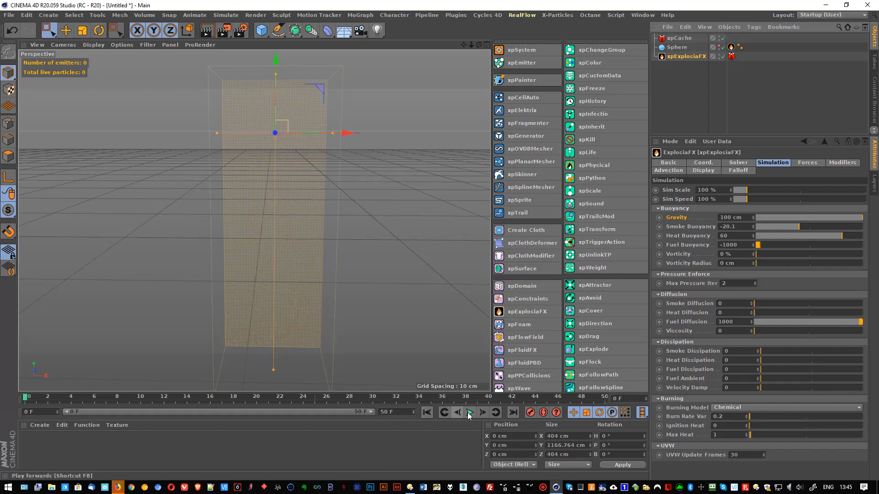
pyautogui.click(470, 413)
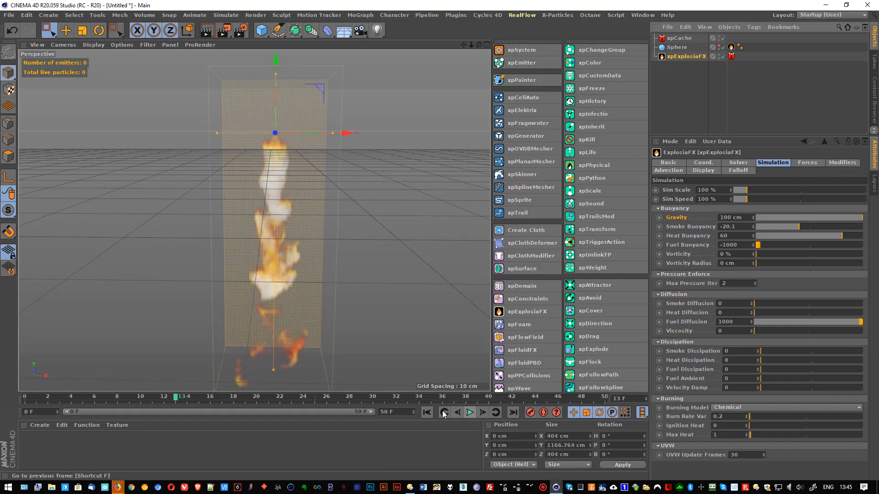
pyautogui.click(470, 413)
pyautogui.click(428, 413)
pyautogui.click(470, 413)
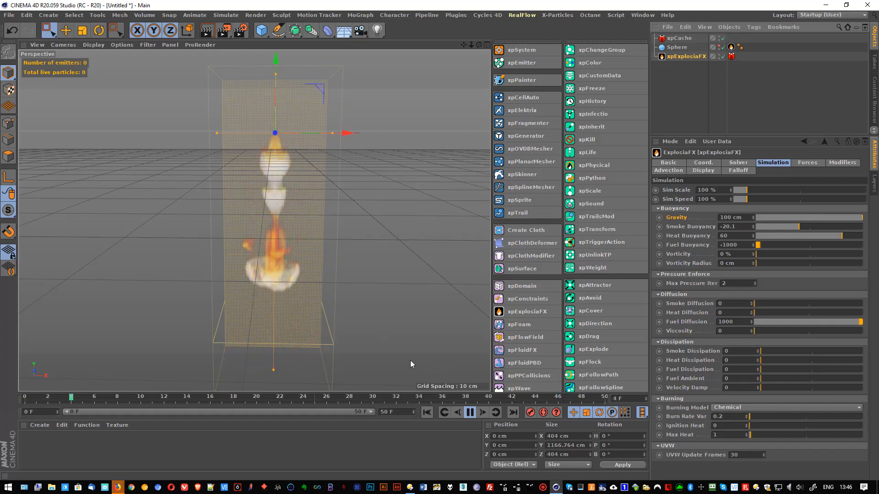
pyautogui.click(470, 413)
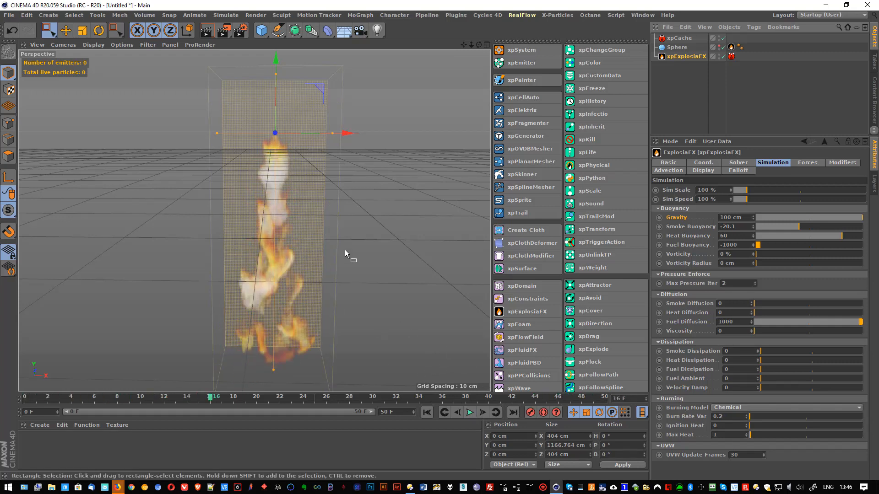
# Make the Sphere visible in the viewport again and leave no object selected
pyautogui.scroll(-2, 344, 251)
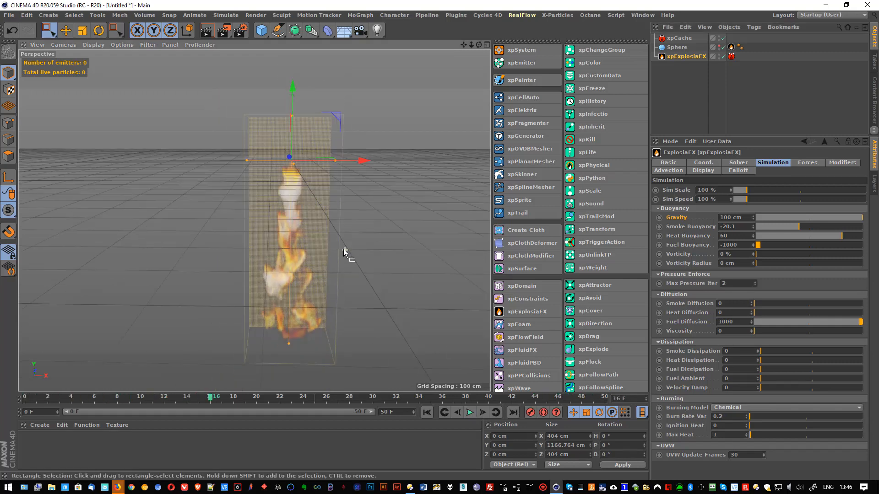
pyautogui.click(720, 46)
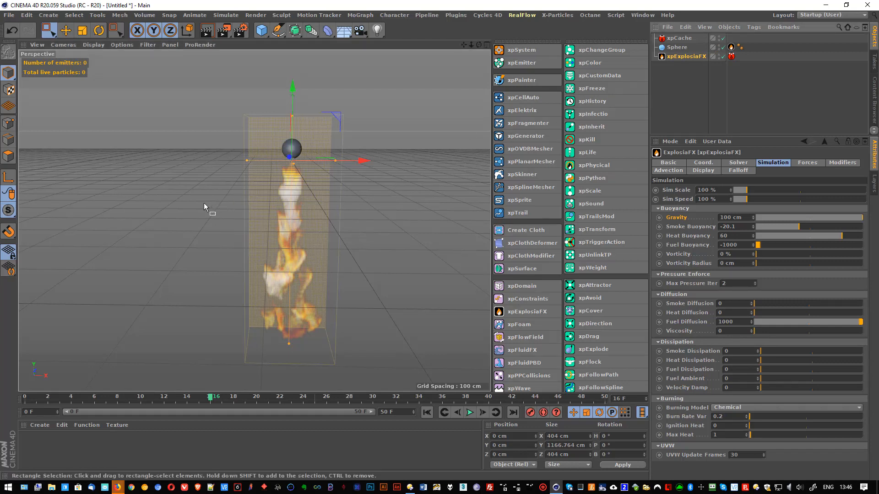
pyautogui.moveTo(201, 105); pyautogui.dragTo(366, 232)
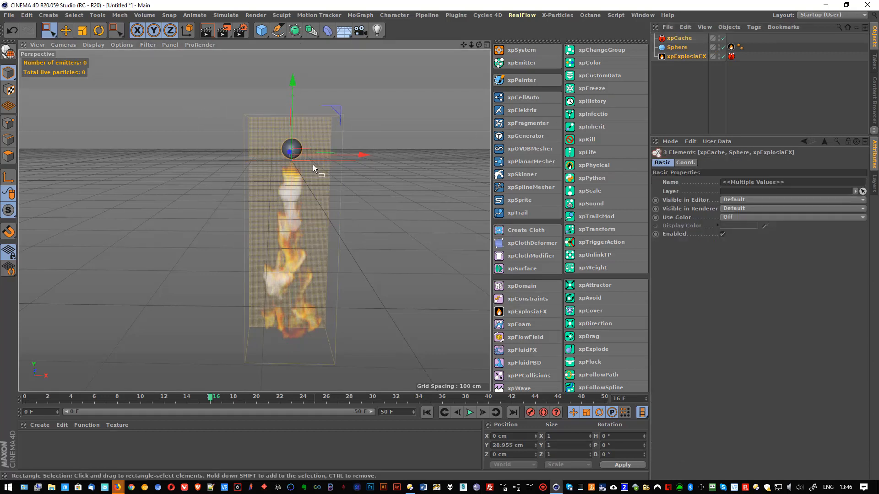
pyautogui.click(260, 144)
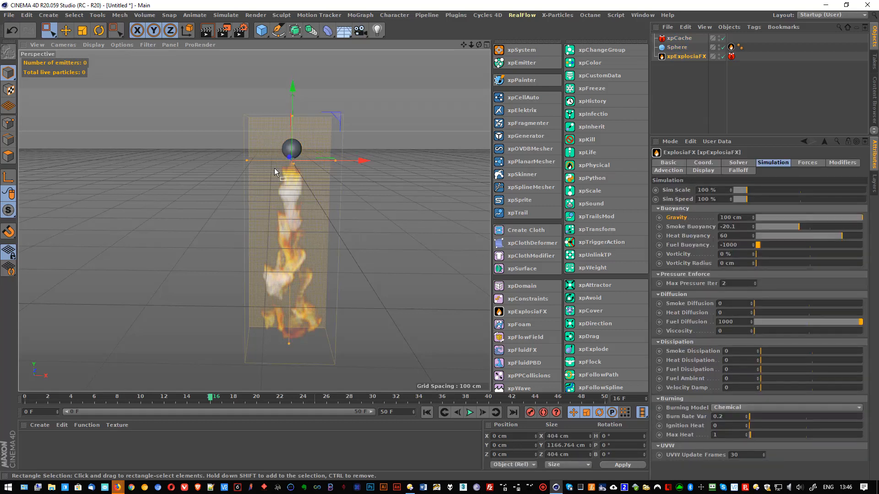
pyautogui.click(213, 109)
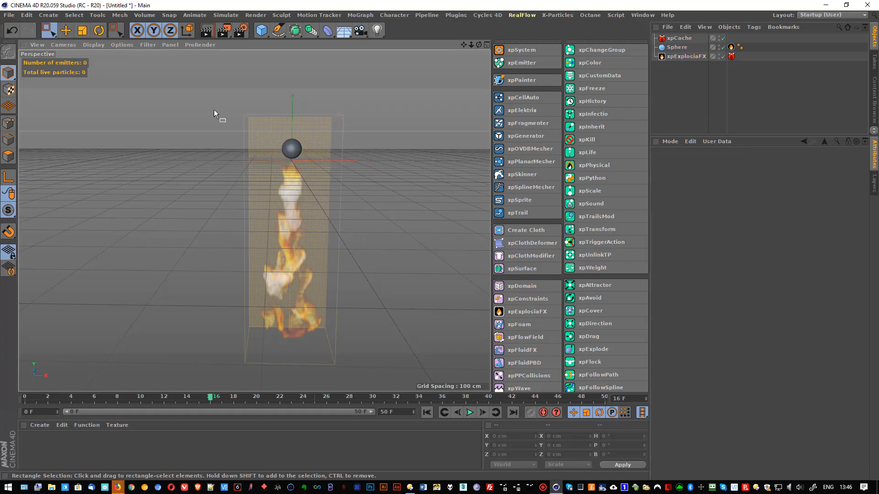
# Add a Null object and place the Sphere and xpExplosiaFX inside it as children
pyautogui.click(265, 35)
pyautogui.click(292, 43)
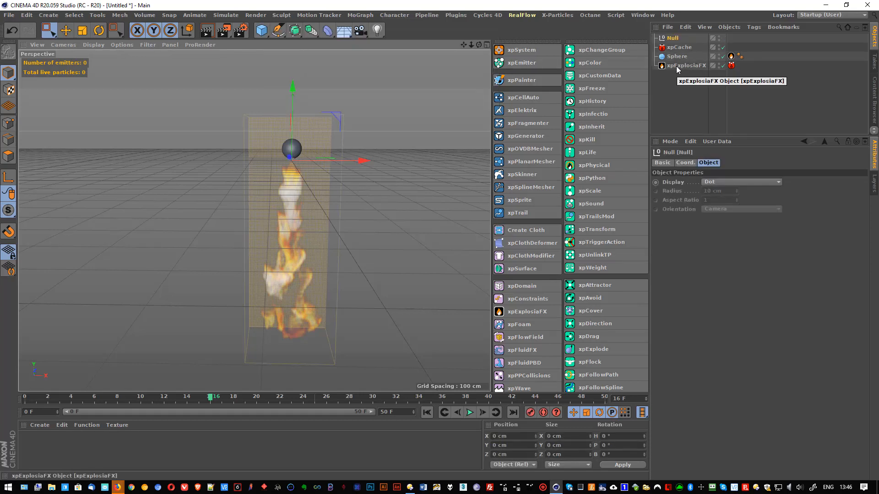
pyautogui.moveTo(677, 66); pyautogui.dragTo(675, 48)
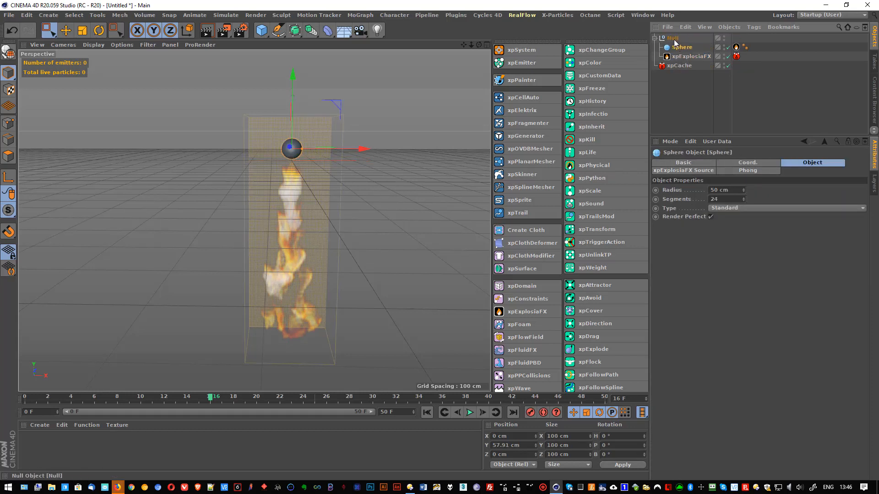
# Record a P.Y position keyframe of 0 cm on the Null at frame 0
pyautogui.click(673, 39)
pyautogui.scroll(-3, 315, 193)
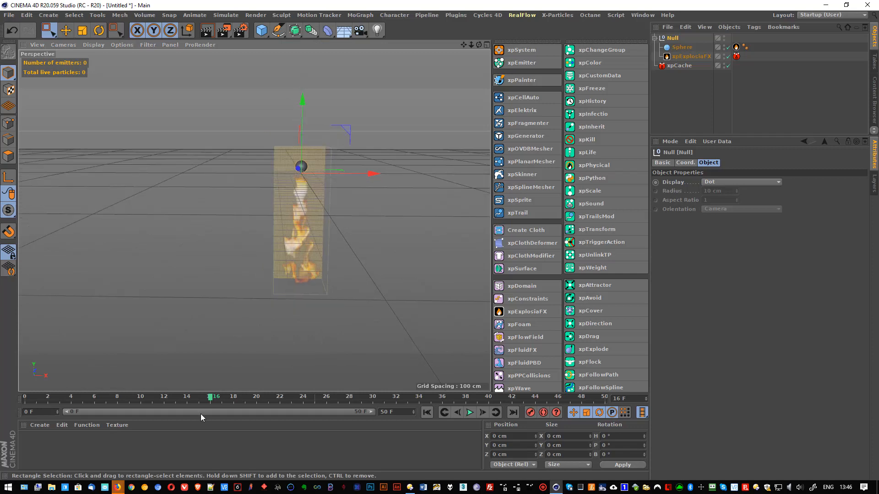
pyautogui.click(20, 394)
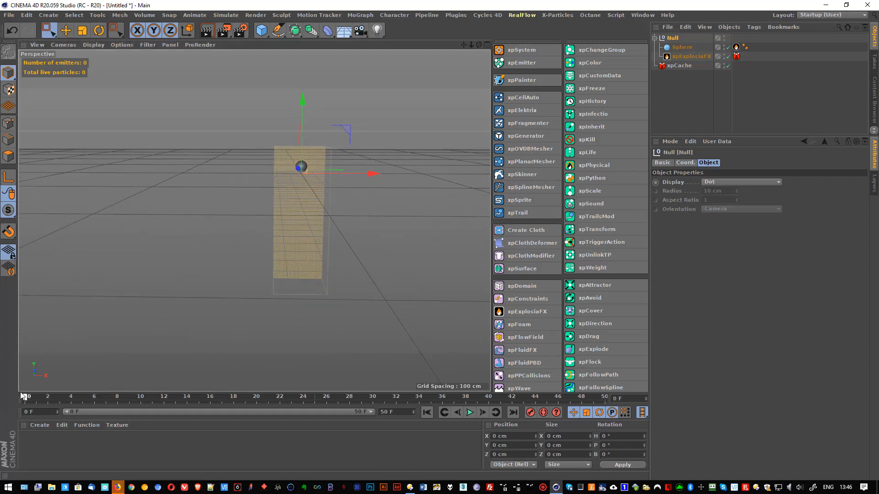
pyautogui.click(687, 163)
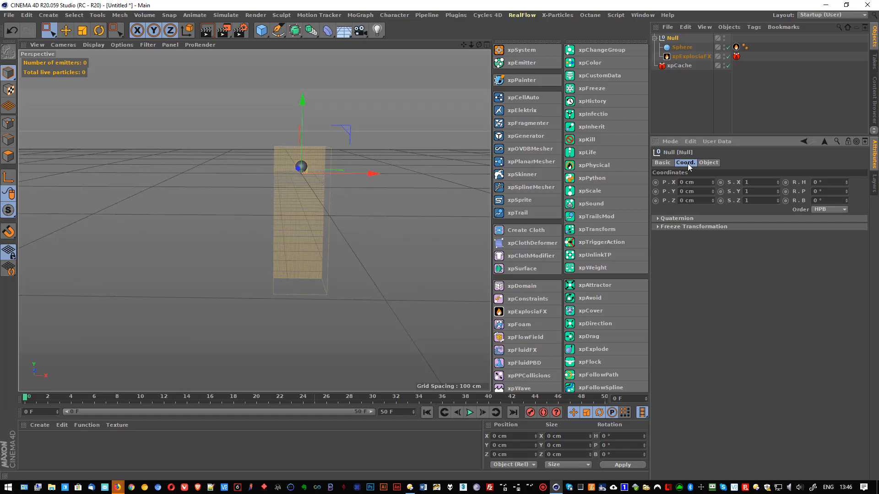
pyautogui.keyDown('ctrl'); pyautogui.click(655, 191); pyautogui.keyUp('ctrl')
# At frame 50, raise the Null to about 1529 cm in Y, record a P.Y keyframe, and play the animation from the start
pyautogui.moveTo(200, 398); pyautogui.dragTo(655, 402)
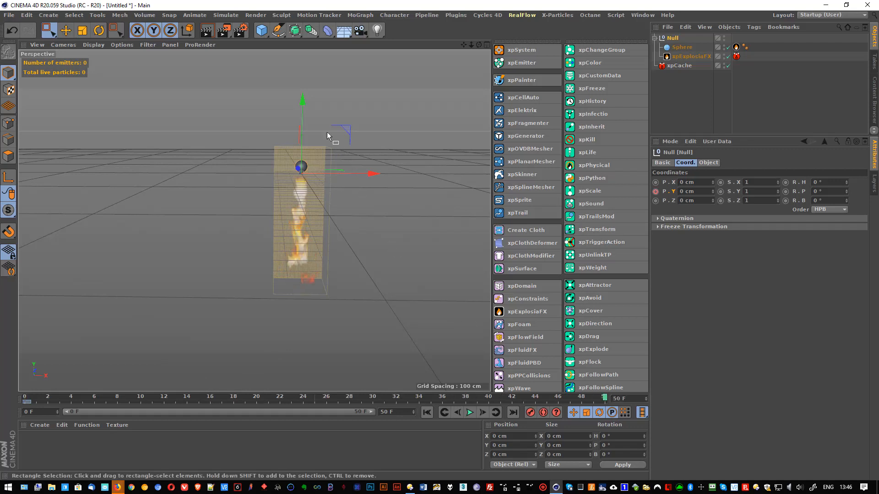
pyautogui.keyDown('alt'); pyautogui.moveTo(317, 208); pyautogui.dragTo(286, 286, button='middle'); pyautogui.keyUp('alt')
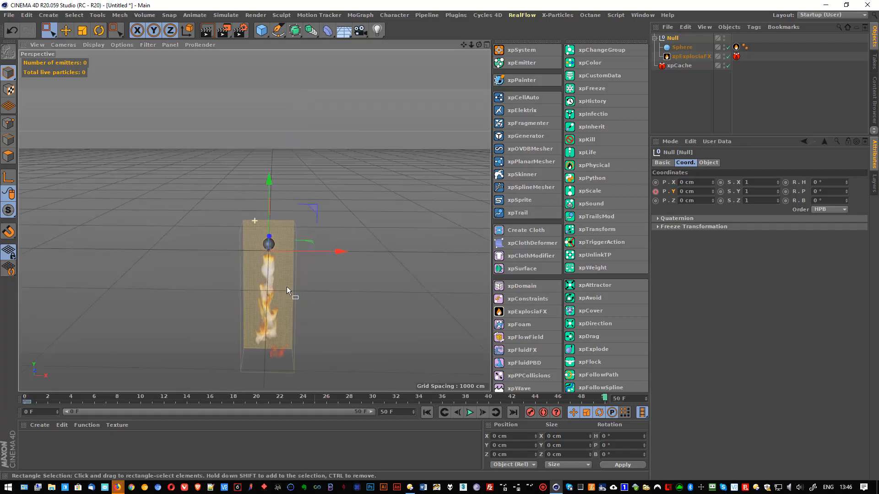
pyautogui.moveTo(268, 206); pyautogui.dragTo(271, 15)
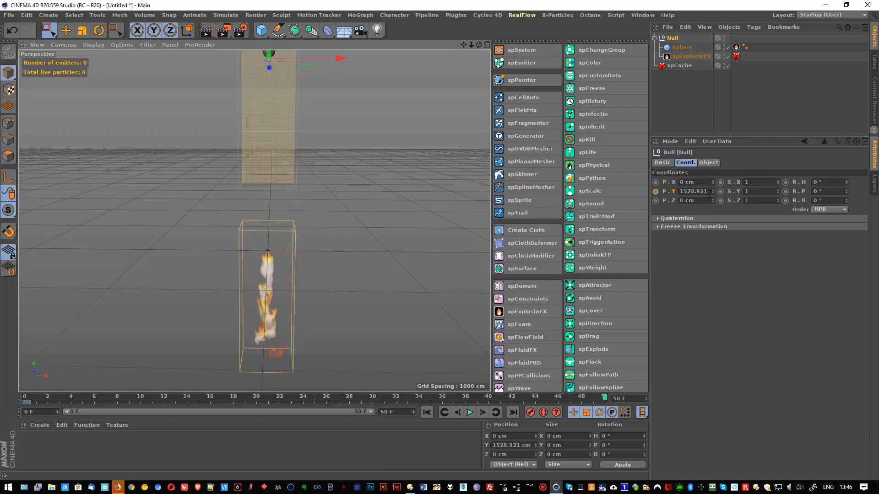
pyautogui.keyDown('ctrl'); pyautogui.click(655, 192); pyautogui.keyUp('ctrl')
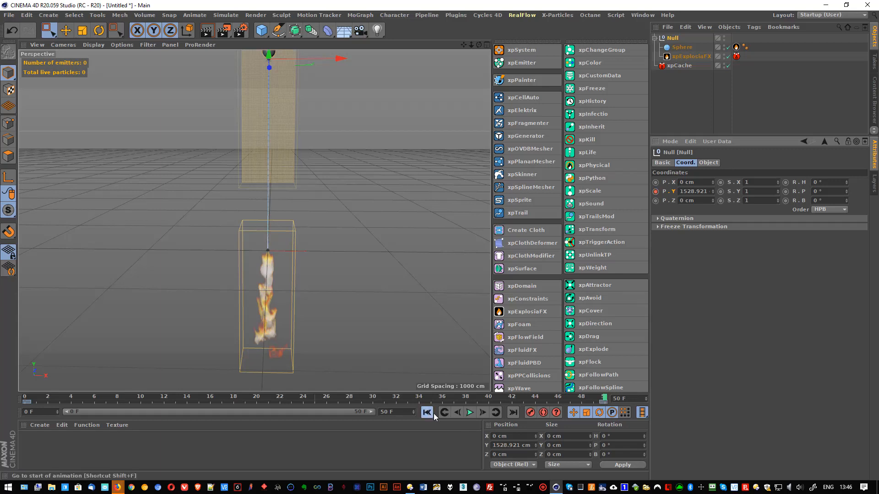
pyautogui.click(427, 412)
pyautogui.click(469, 413)
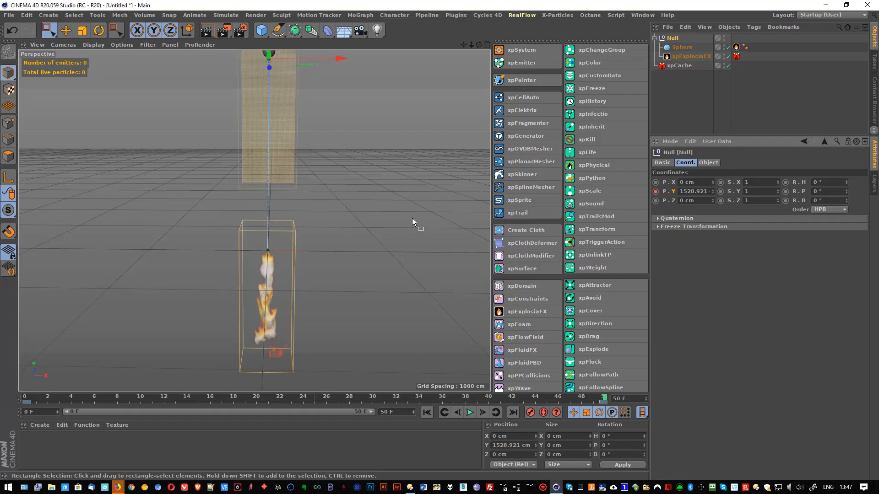
# Disable the xpCache object and replay the live simulation from the start with the rising Null, stopping the second run at frame 31
pyautogui.click(736, 57)
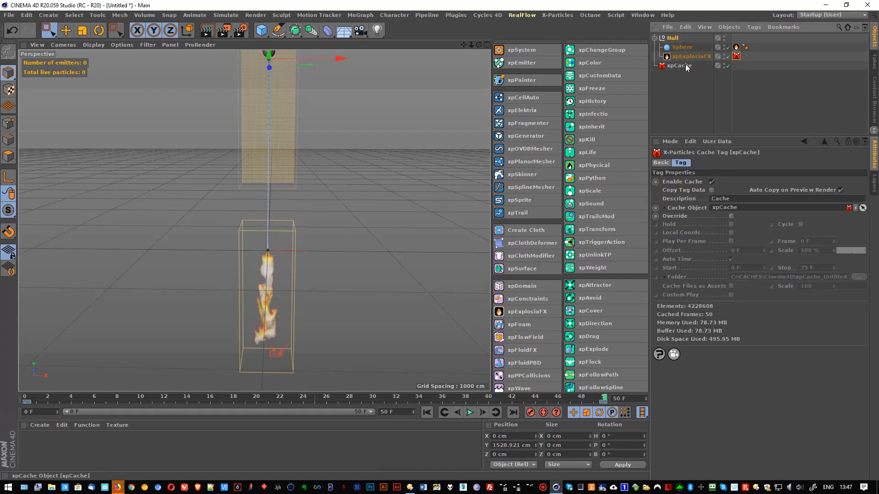
pyautogui.click(685, 65)
pyautogui.click(729, 65)
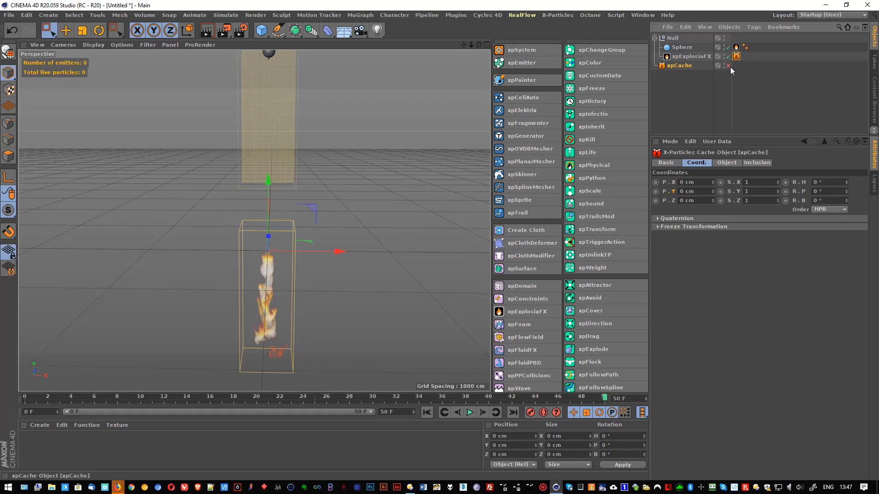
pyautogui.click(427, 413)
pyautogui.click(471, 413)
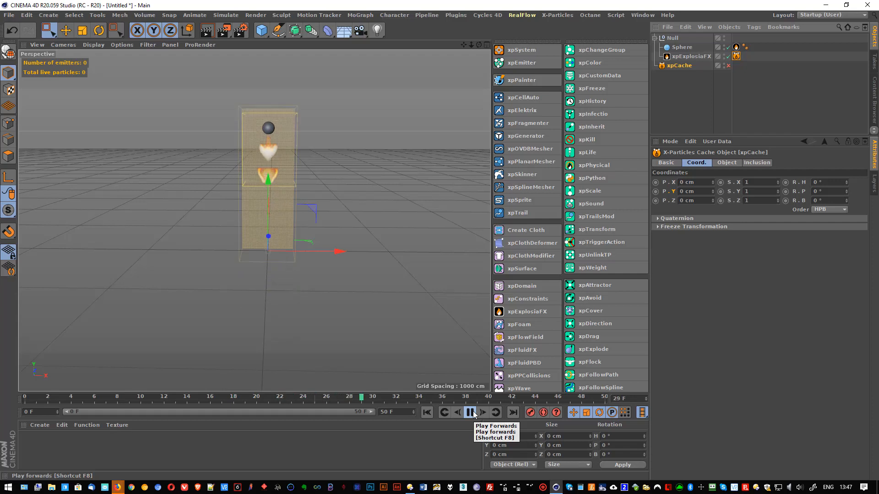
pyautogui.click(470, 412)
pyautogui.click(426, 413)
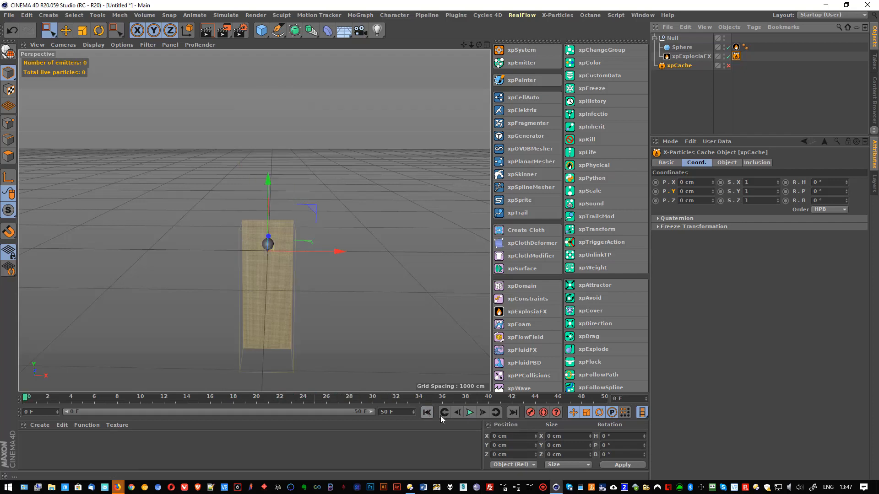
pyautogui.click(470, 413)
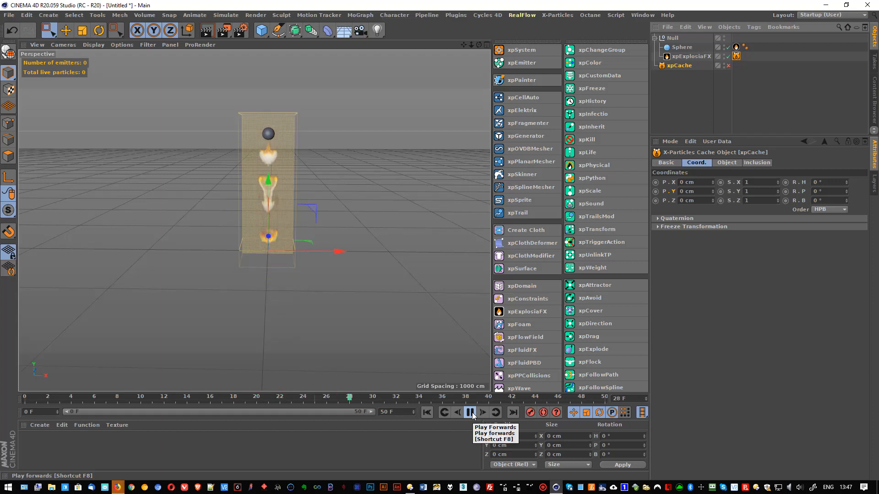
pyautogui.click(471, 413)
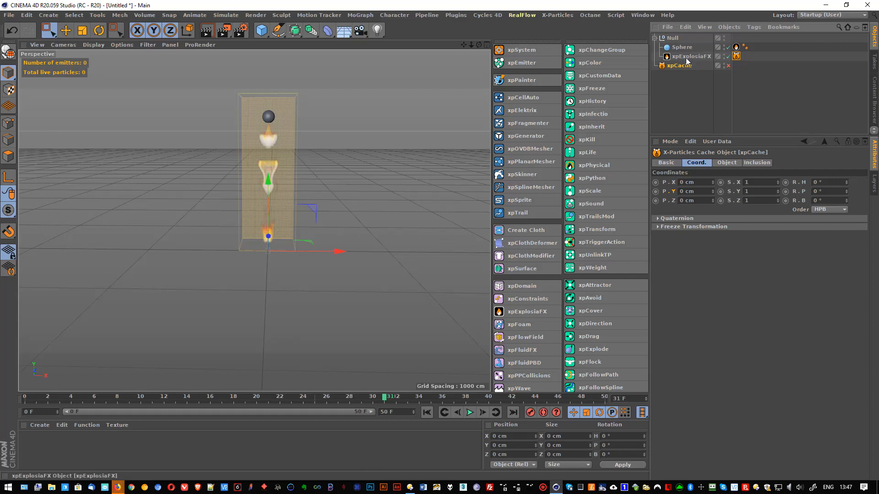
# Return to frame 0, move the Sphere and xpExplosiaFX out of the Null, and delete the Null
pyautogui.moveTo(326, 398); pyautogui.dragTo(23, 397)
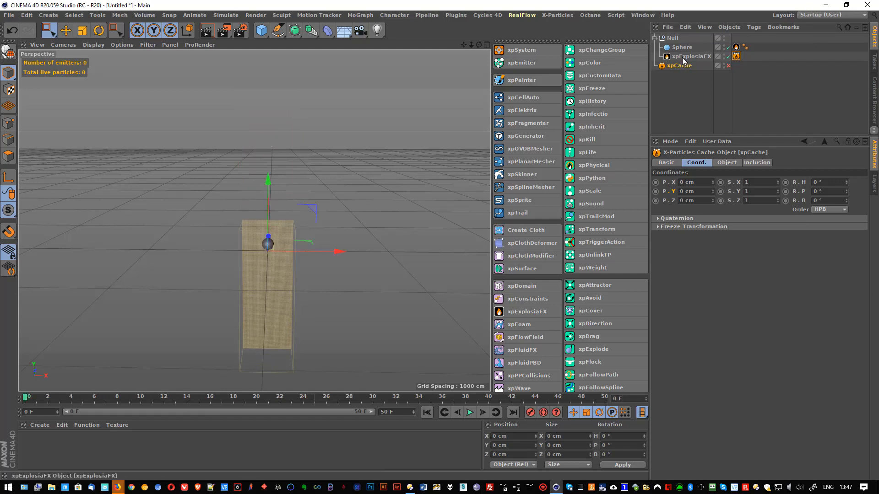
pyautogui.moveTo(682, 55); pyautogui.dragTo(683, 84)
pyautogui.click(675, 40)
pyautogui.press('Delete')
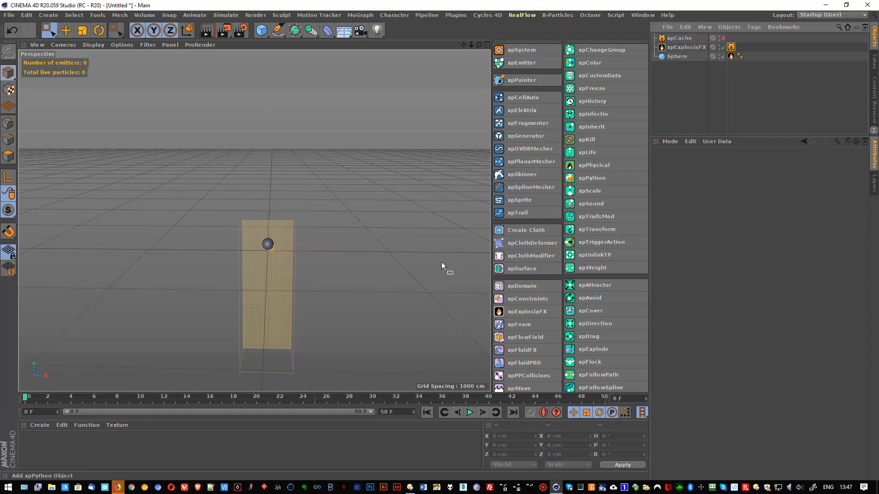
# Enable the xpCache object again and scrub the cached fire to frame 20
pyautogui.click(39, 396)
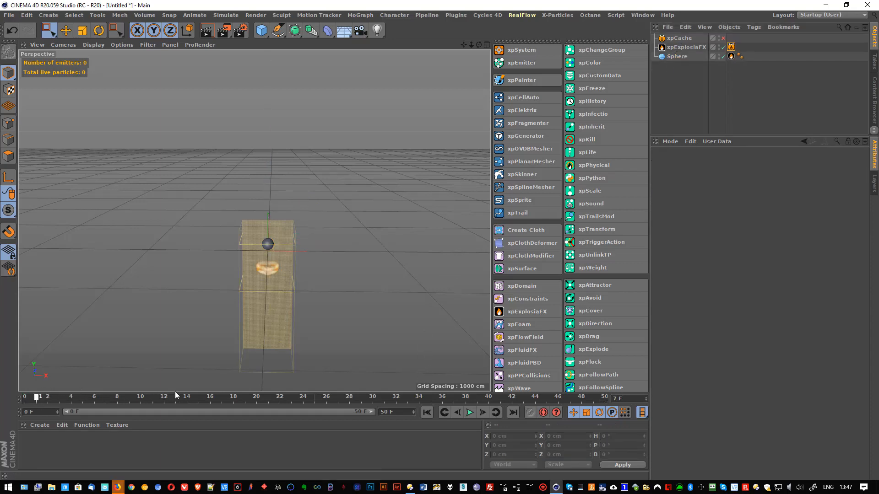
pyautogui.click(723, 38)
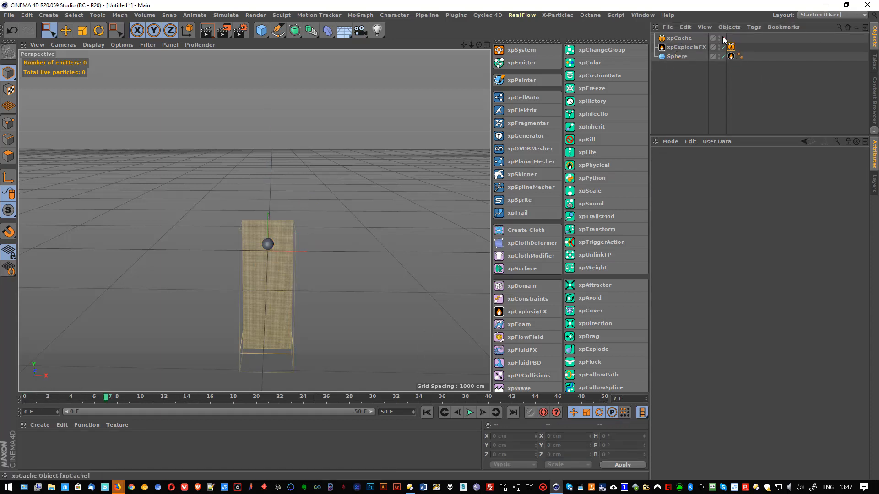
pyautogui.moveTo(91, 400); pyautogui.dragTo(256, 401)
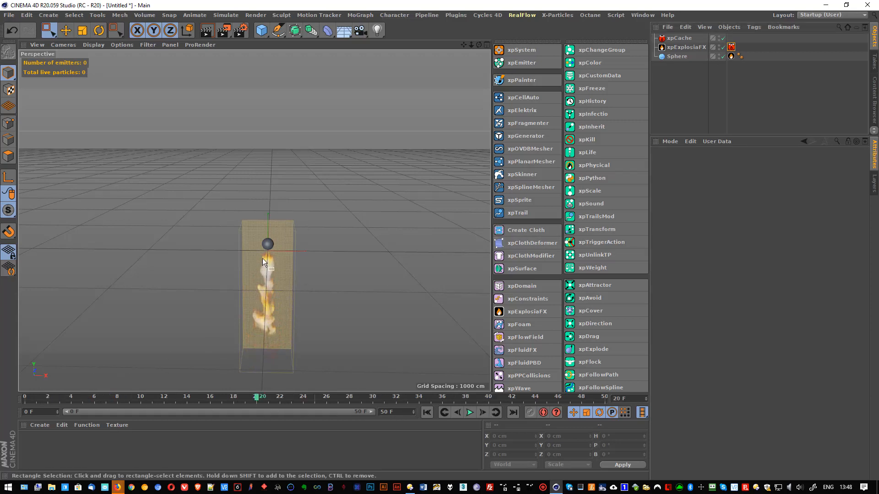
# Load the materials from Fire_and_Smoke_Shader.c4d in the Particles folder into the scene
pyautogui.keyDown('alt'); pyautogui.moveTo(262, 258); pyautogui.dragTo(256, 168, button='middle'); pyautogui.keyUp('alt')
pyautogui.moveTo(255, 168)
pyautogui.keyDown('alt'); pyautogui.mouseDown()
pyautogui.moveTo(259, 192)
pyautogui.moveTo(260, 183)
pyautogui.mouseUp(); pyautogui.keyUp('alt')
pyautogui.scroll(5, 260, 183)
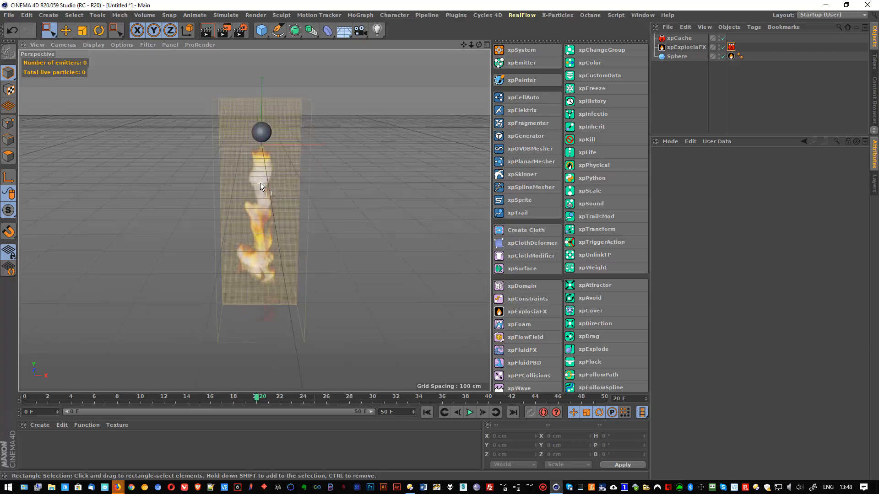
pyautogui.keyDown('alt'); pyautogui.moveTo(239, 311); pyautogui.dragTo(237, 296); pyautogui.keyUp('alt')
pyautogui.click(37, 426)
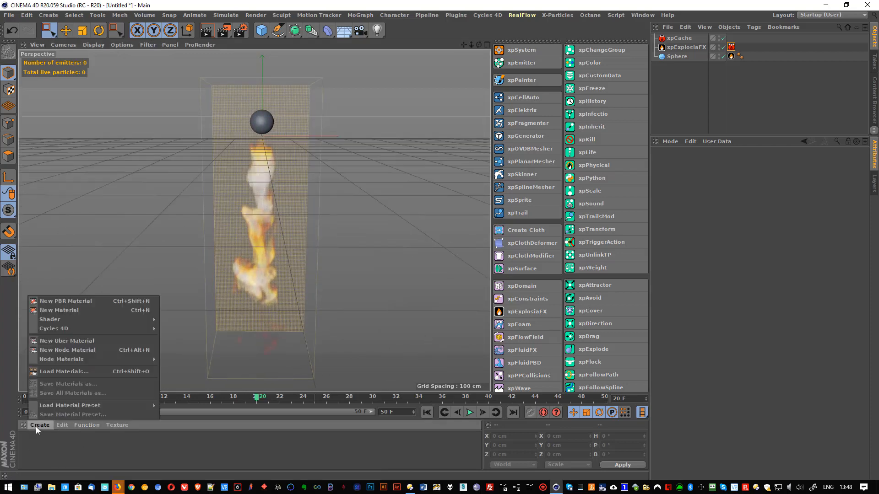
pyautogui.click(59, 372)
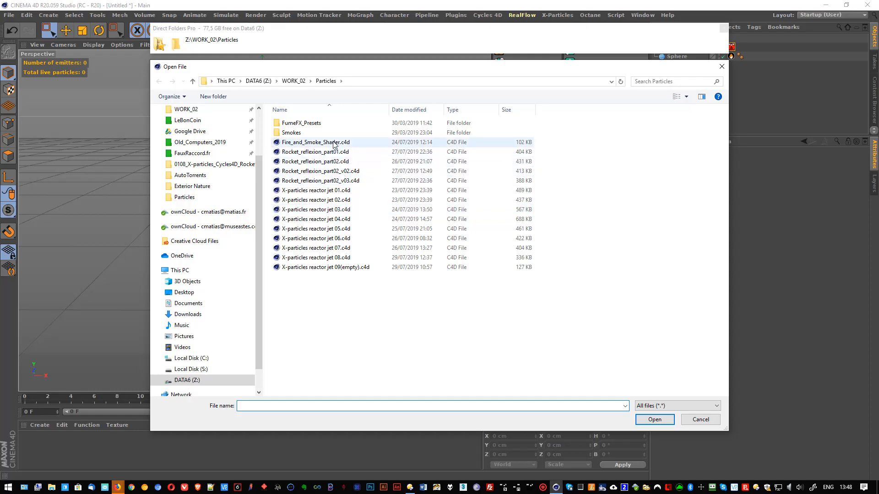
pyautogui.doubleClick(315, 142)
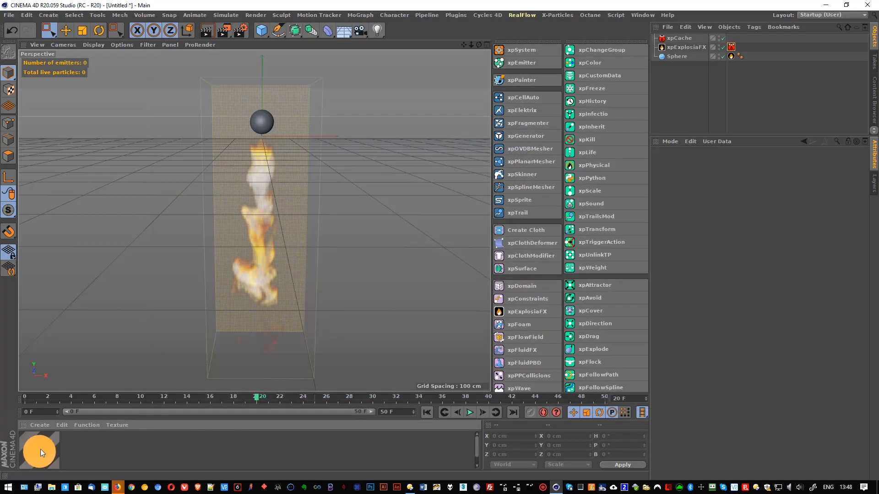
# Apply the Fire_and_Smoke material to xpExplosiaFX and render the fire in the Cycles 4D Real-Time Preview
pyautogui.moveTo(690, 50); pyautogui.dragTo(690, 48)
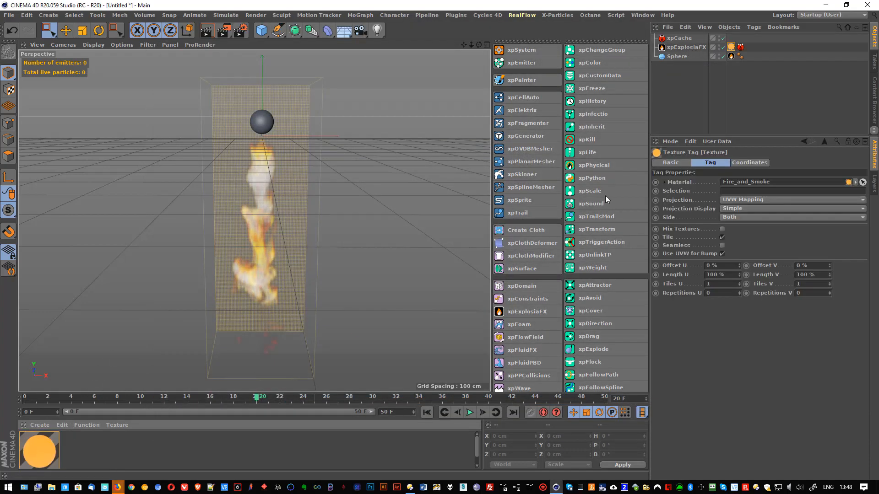
pyautogui.click(488, 16)
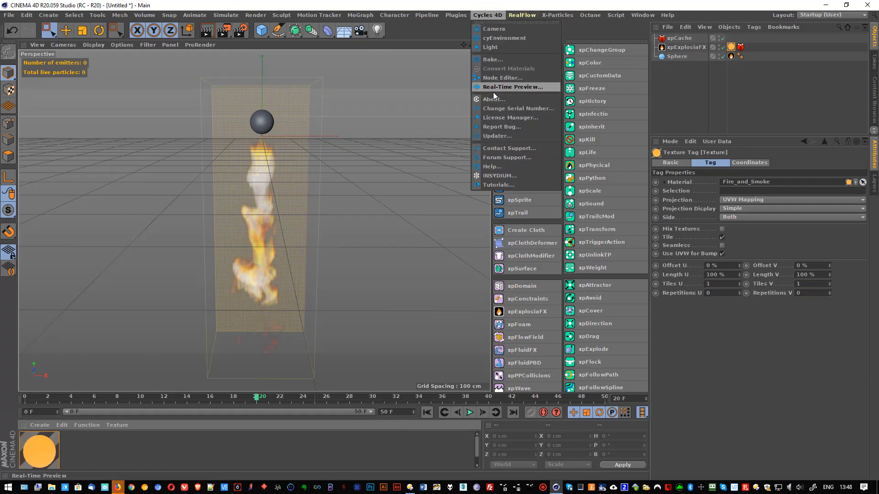
pyautogui.click(494, 87)
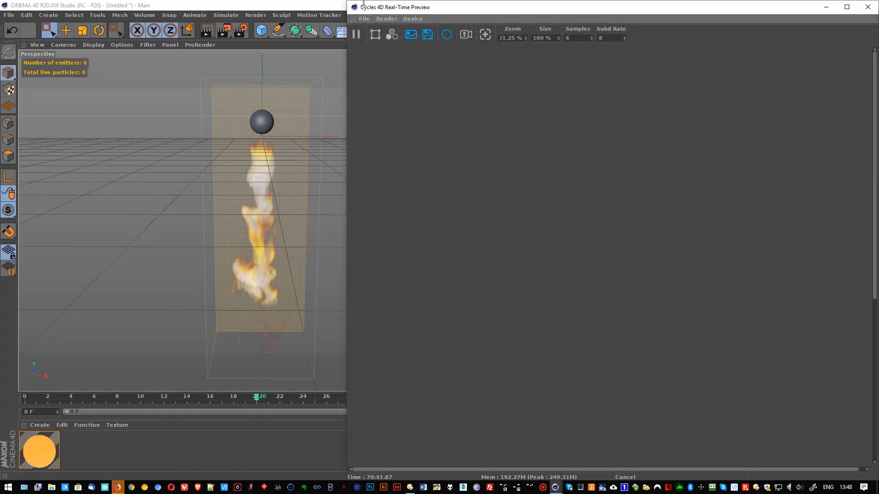
pyautogui.moveTo(364, 2); pyautogui.dragTo(364, 72)
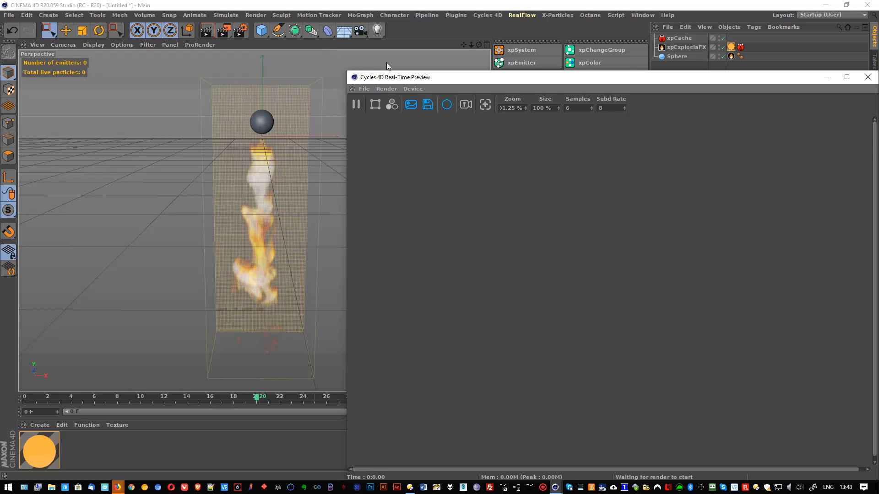
pyautogui.moveTo(481, 76); pyautogui.dragTo(414, 48)
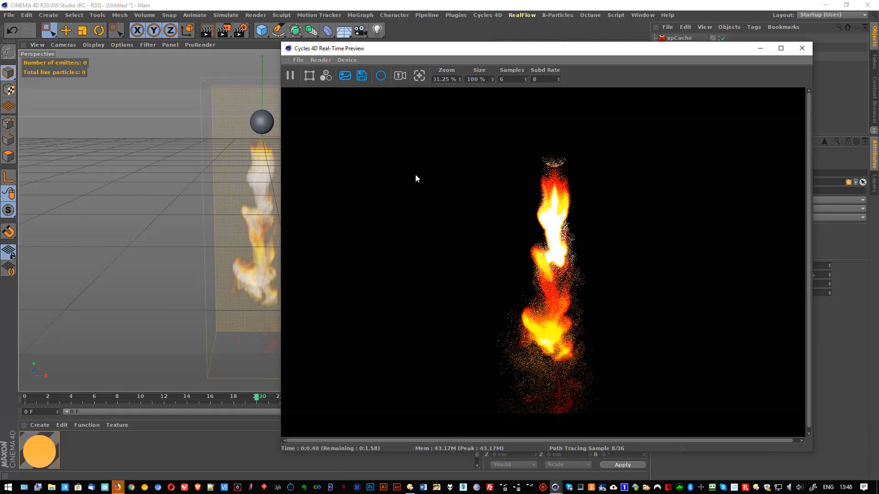
# Hide the Sphere from the render
pyautogui.scroll(-2, 242, 221)
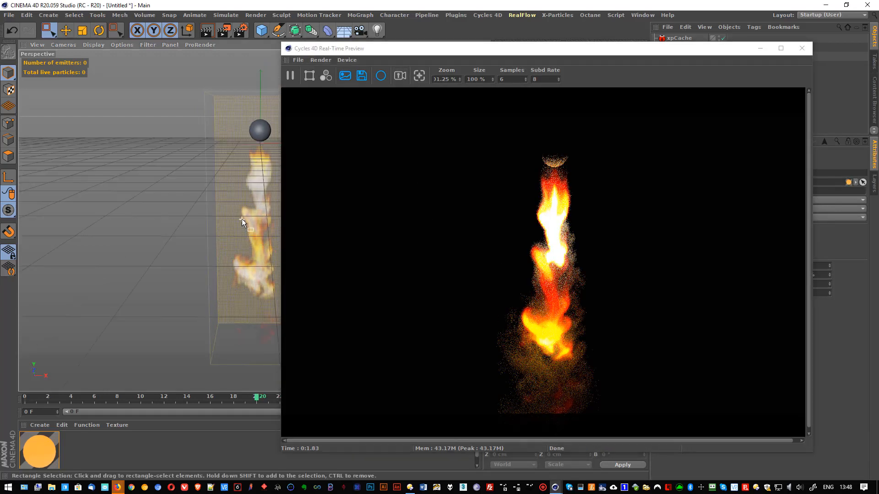
pyautogui.keyDown('alt'); pyautogui.moveTo(242, 221); pyautogui.dragTo(221, 218); pyautogui.keyUp('alt')
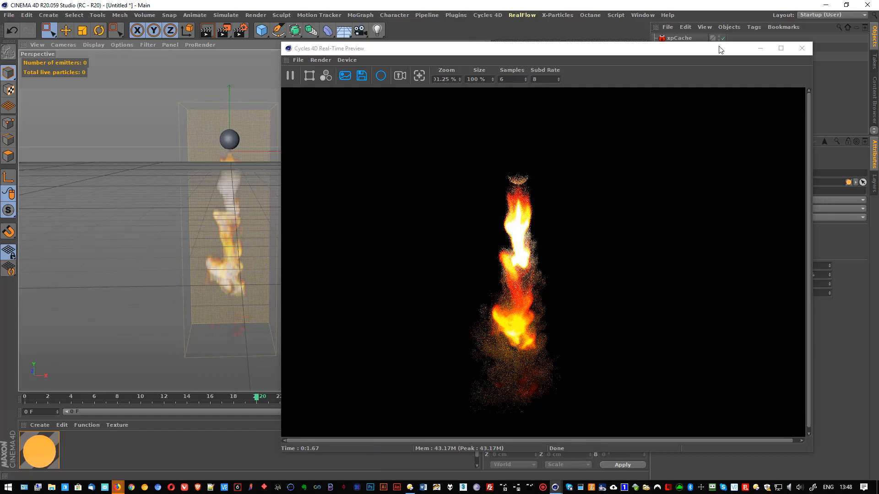
pyautogui.moveTo(751, 48); pyautogui.dragTo(526, 76)
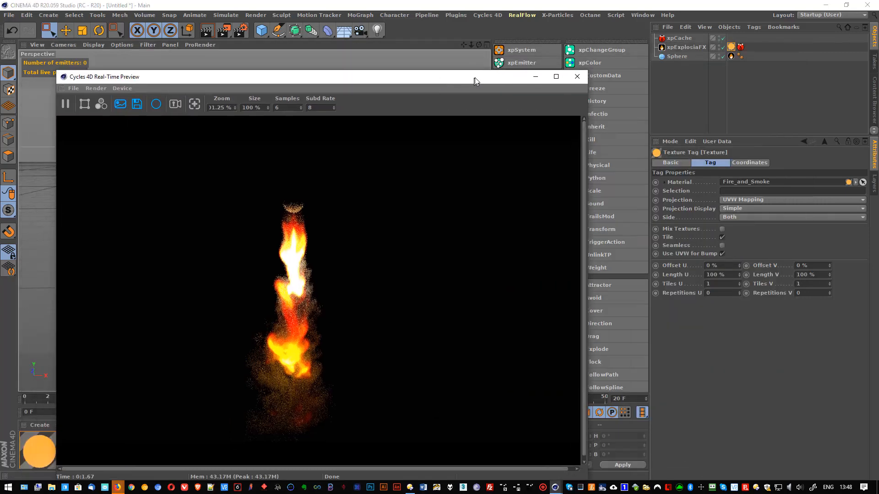
pyautogui.click(719, 59)
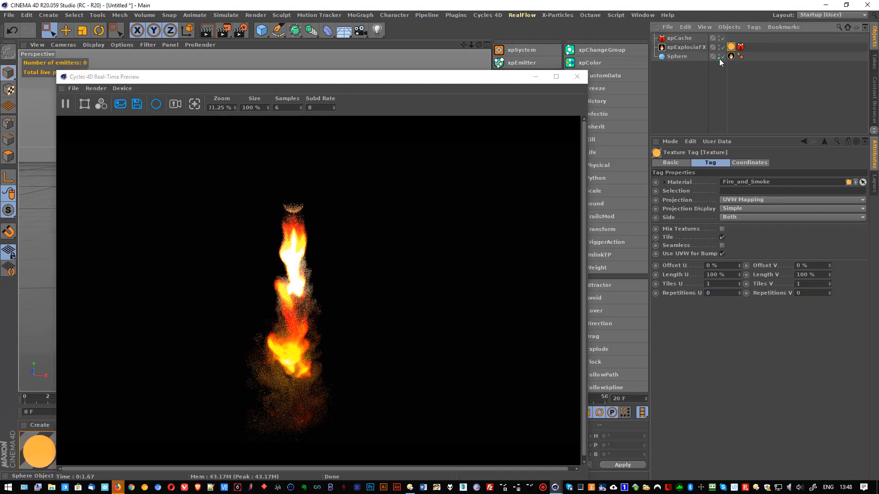
# Set the xpExplosiaFX viewport display to Fuel + Smoke
pyautogui.click(686, 47)
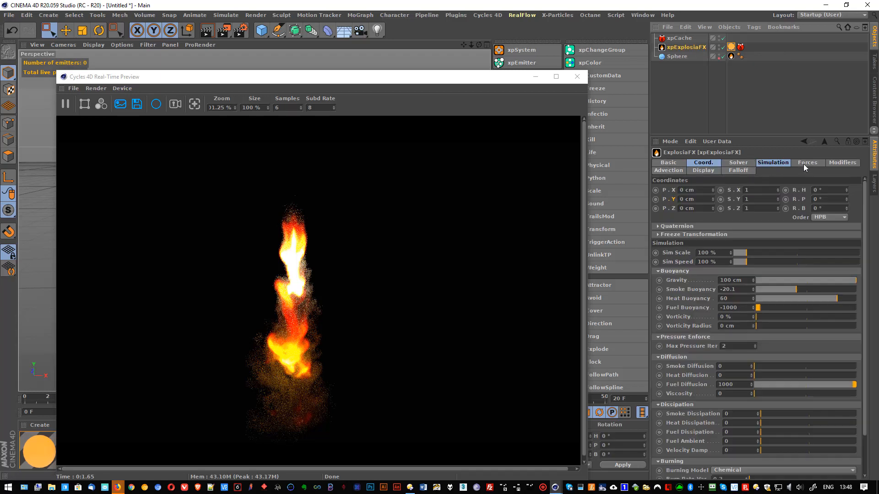
pyautogui.click(695, 172)
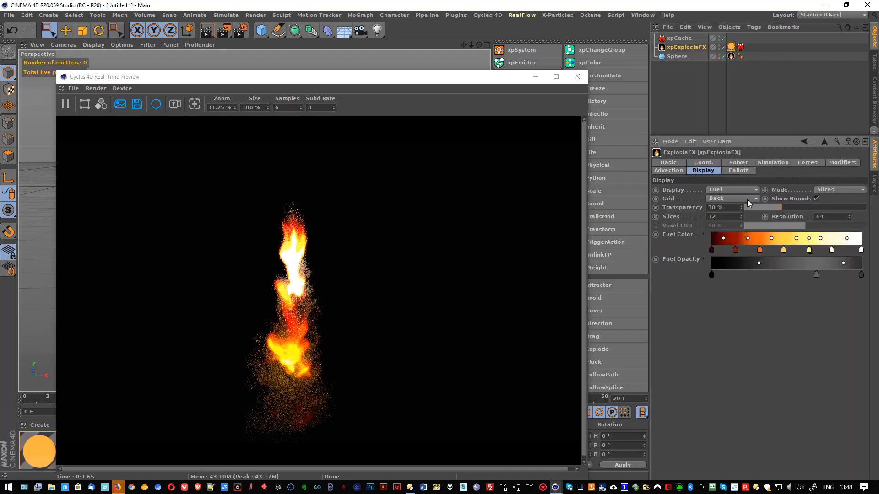
pyautogui.click(733, 189)
pyautogui.click(734, 229)
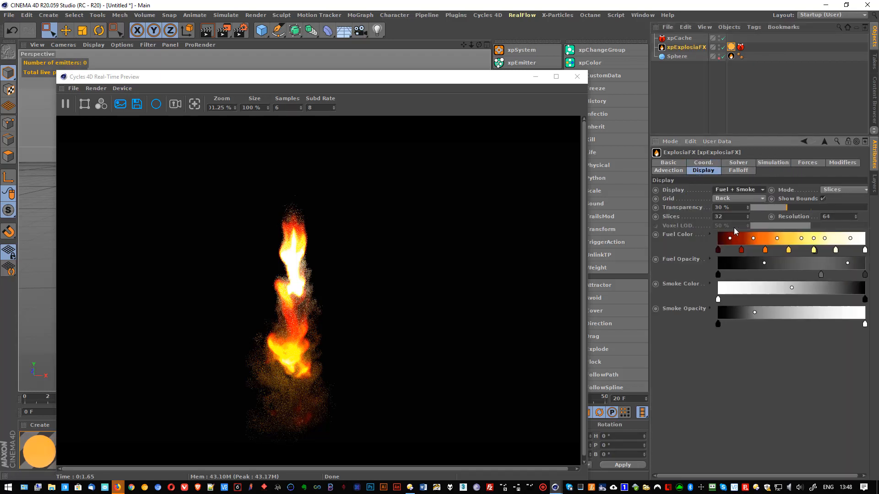
# Shrink the Real-Time Preview window clear of the playback controls and step the rendered fire forward to frame 25
pyautogui.moveTo(386, 79); pyautogui.dragTo(395, 364)
pyautogui.moveTo(288, 364); pyautogui.dragTo(417, 45)
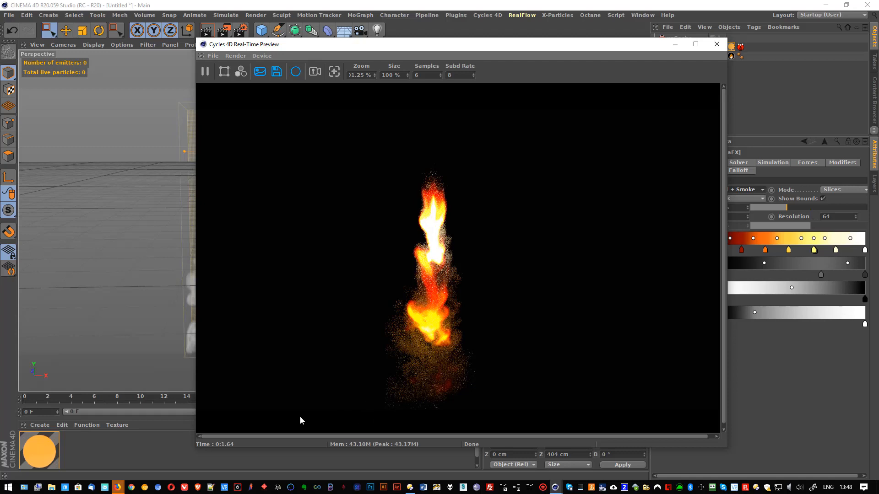
pyautogui.moveTo(727, 450); pyautogui.dragTo(478, 393)
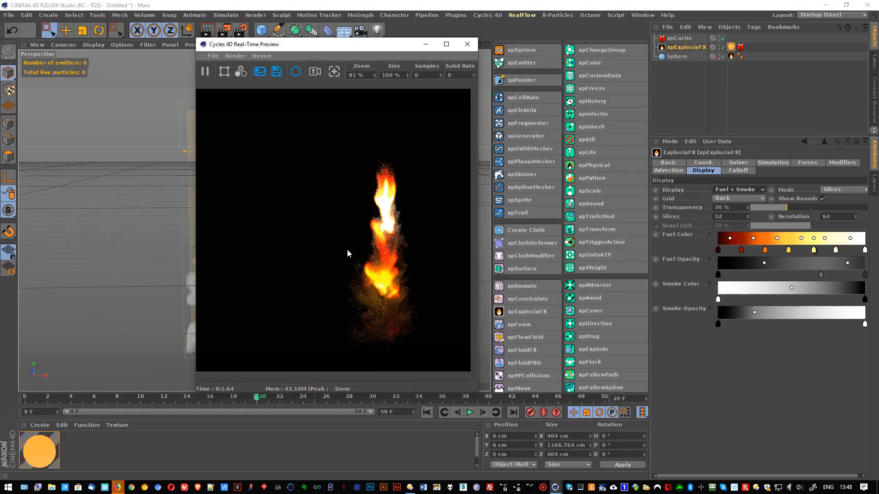
pyautogui.scroll(-1, 350, 253)
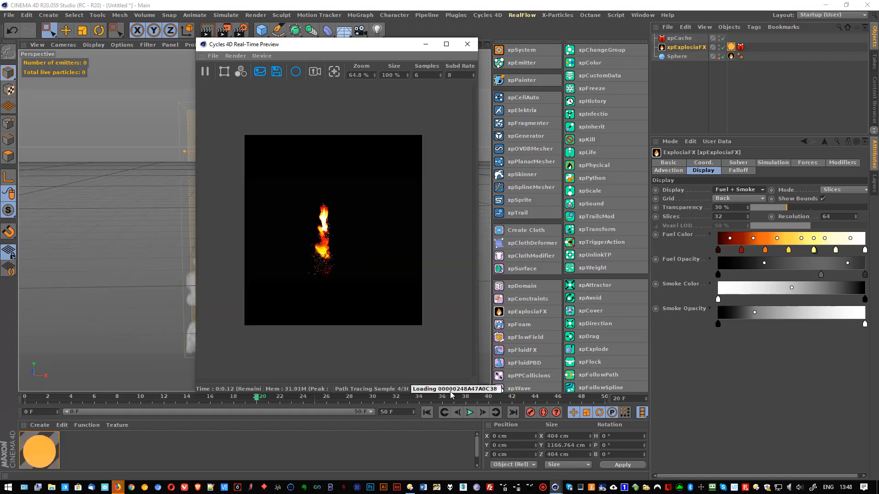
pyautogui.click(483, 413)
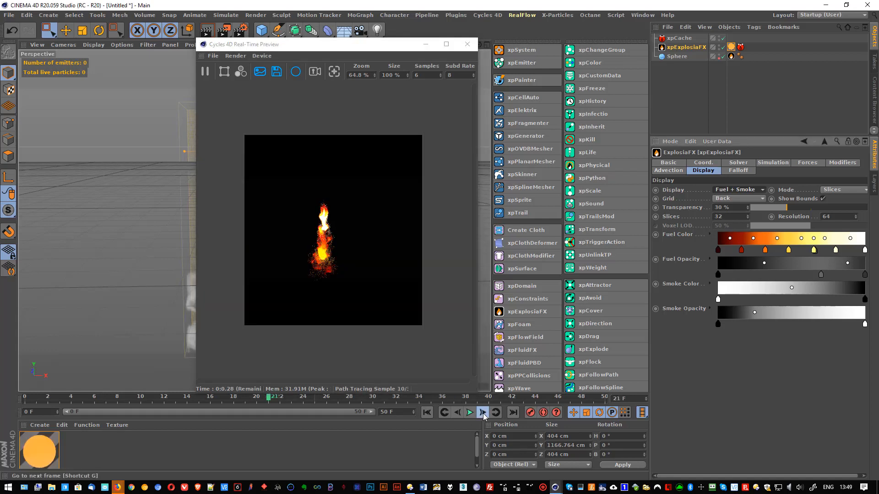
pyautogui.click(483, 413)
pyautogui.click(483, 413)
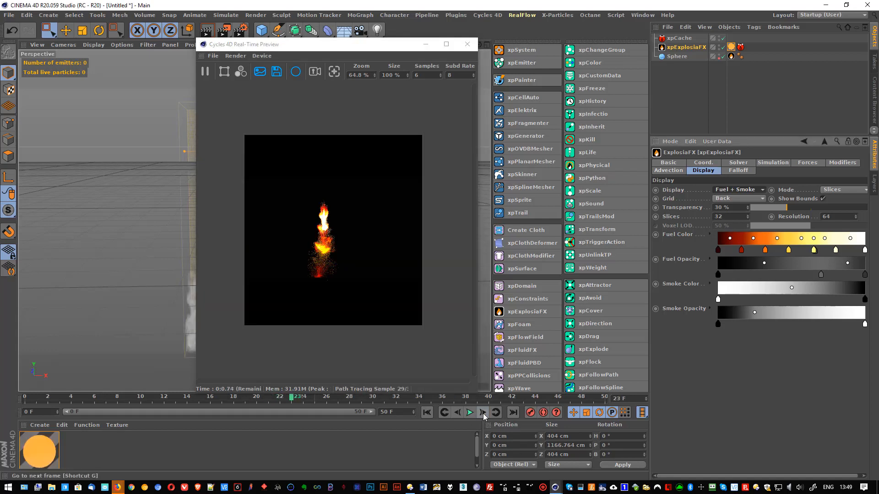
pyautogui.click(483, 413)
pyautogui.click(483, 413)
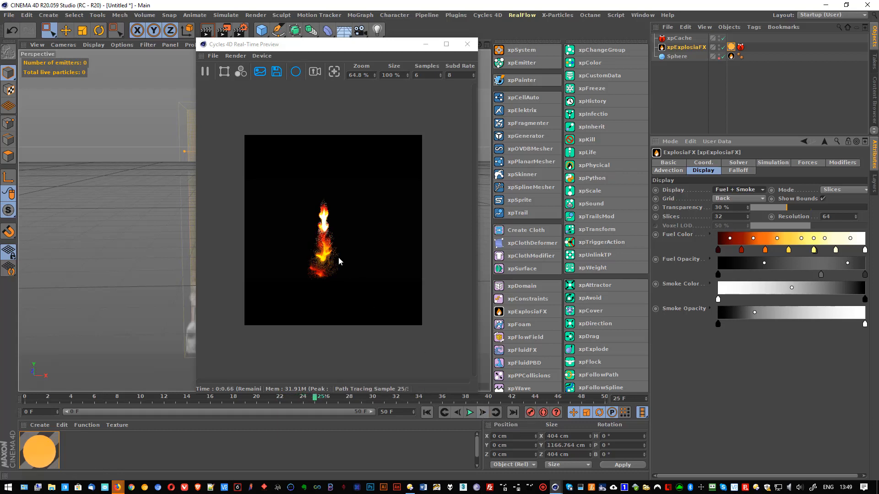
# Examine the rendered flame frame by frame up to frame 33 and close the Real-Time Preview
pyautogui.scroll(5, 325, 216)
pyautogui.scroll(-2, 360, 255)
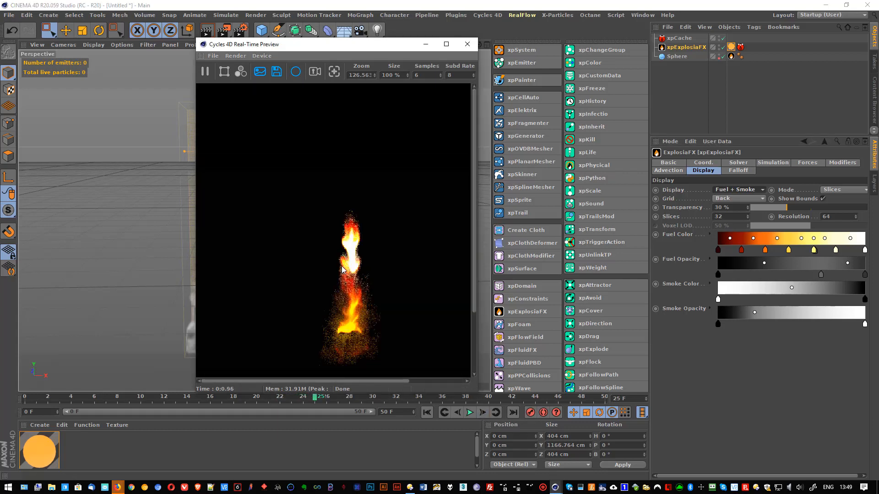
pyautogui.click(483, 413)
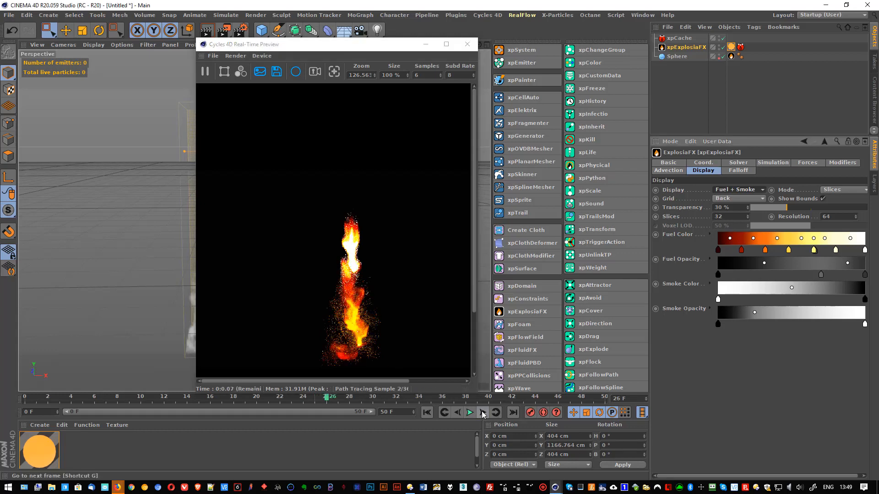
pyautogui.click(483, 413)
pyautogui.click(482, 413)
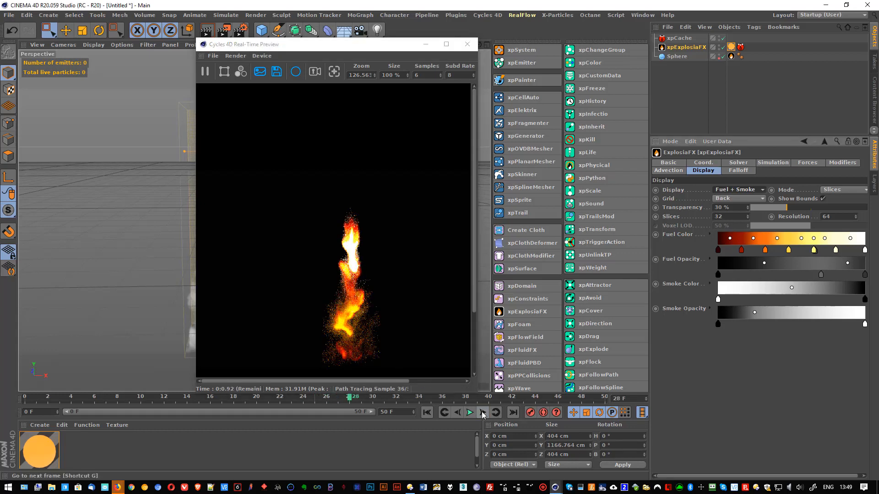
pyautogui.click(483, 414)
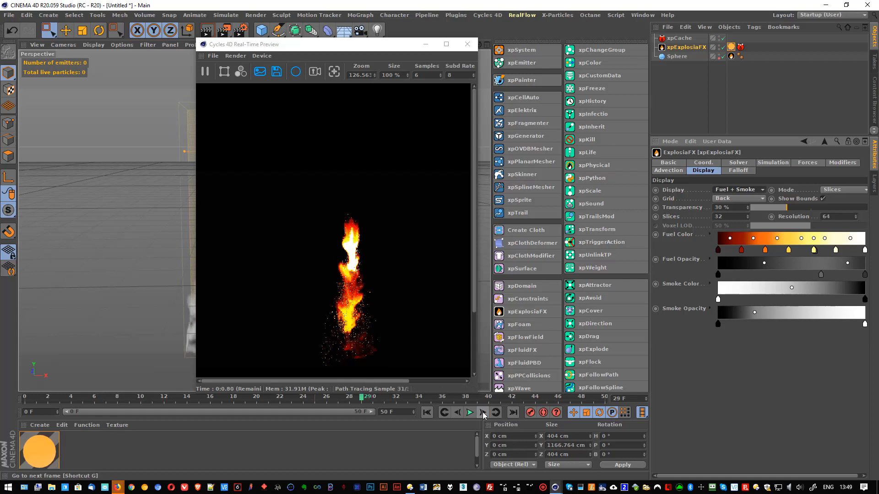
pyautogui.click(483, 414)
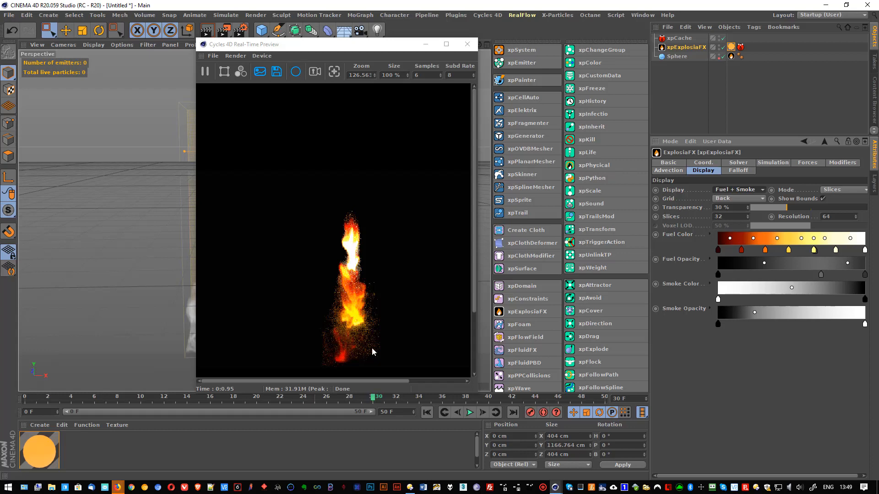
pyautogui.click(483, 413)
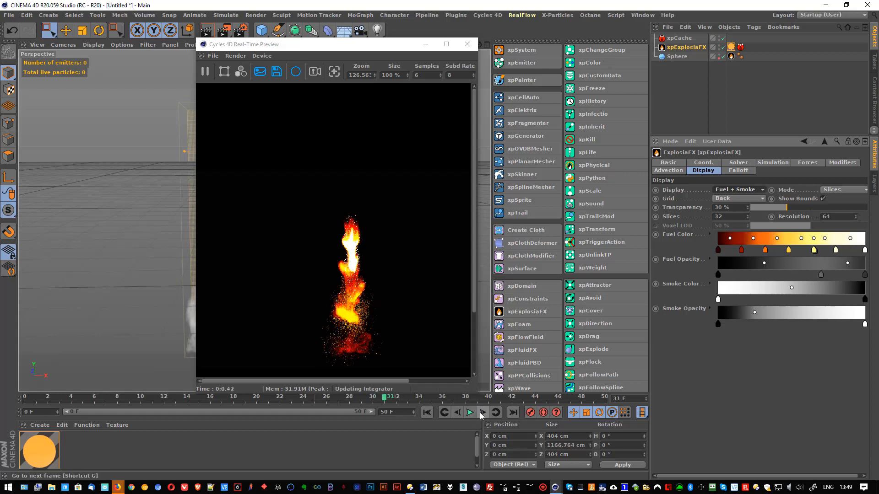
pyautogui.click(483, 414)
pyautogui.click(483, 413)
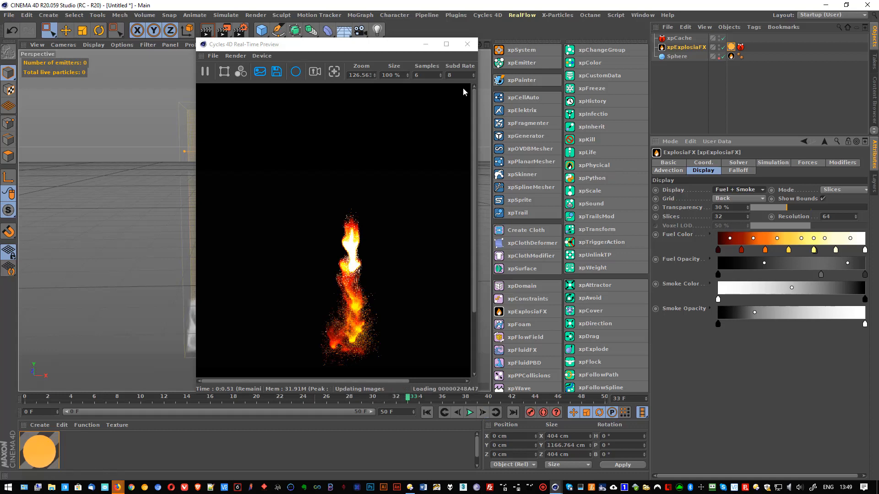
pyautogui.click(468, 43)
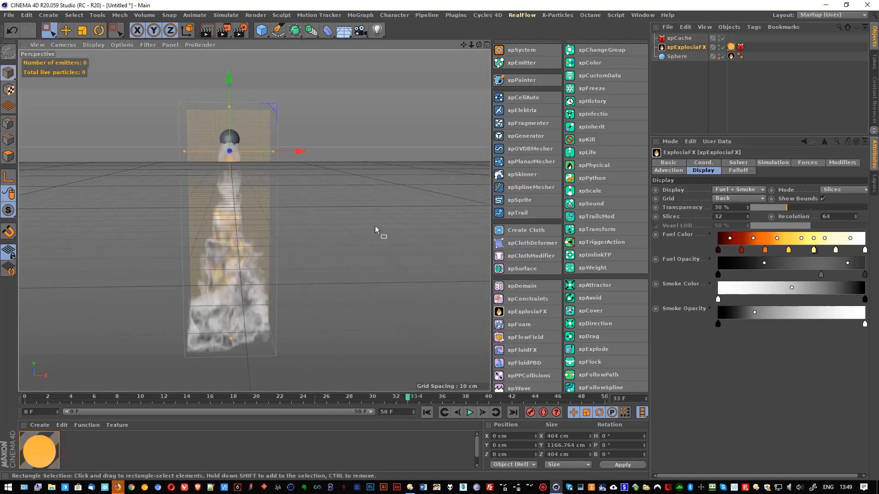
# Return to frame 0 and set the xpExplosiaFX voxel size to 4 cm
pyautogui.click(427, 412)
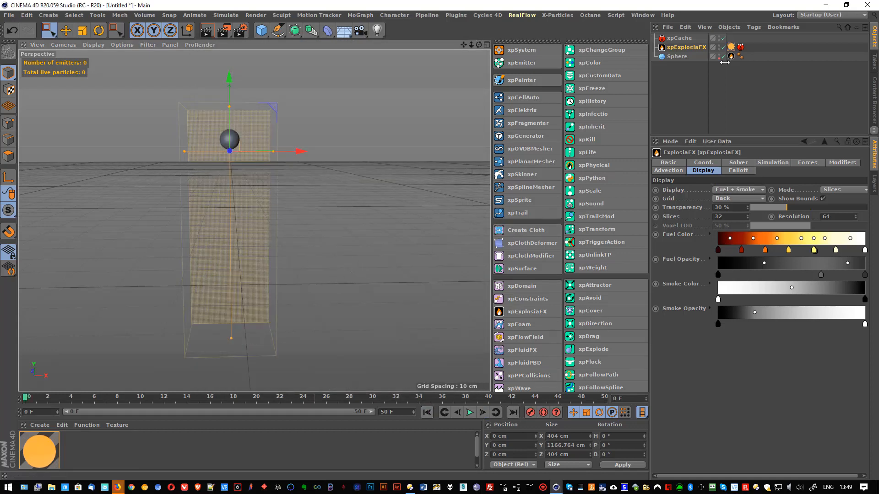
pyautogui.click(767, 163)
pyautogui.click(738, 164)
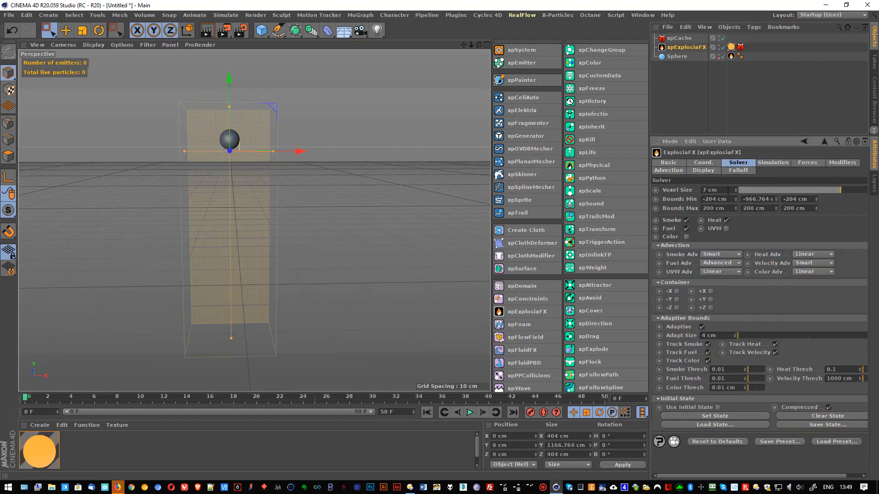
pyautogui.write('4')
pyautogui.press('Return')
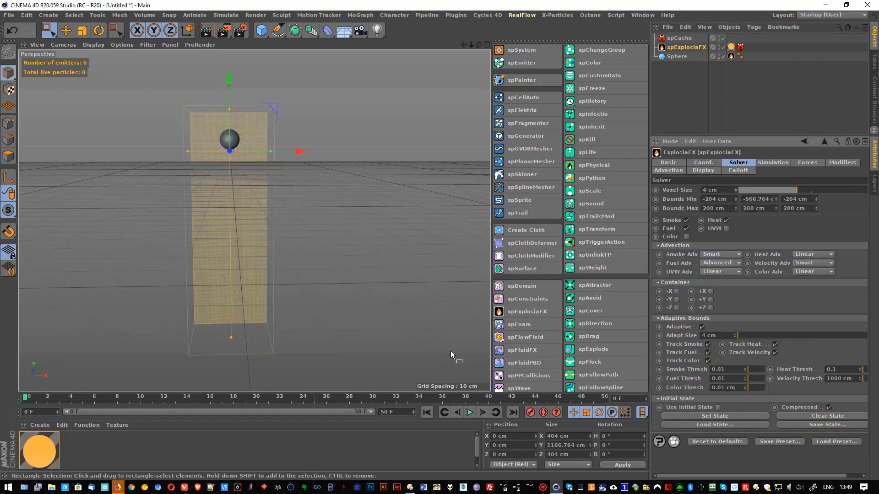
# Disable the xpCache object and run the live simulation twice from the start, stopping the second run at frame 7
pyautogui.click(723, 38)
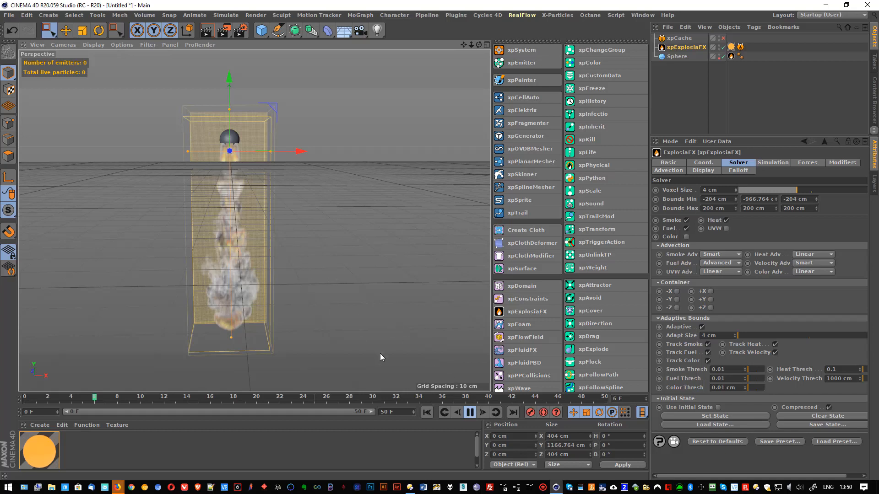
pyautogui.click(468, 413)
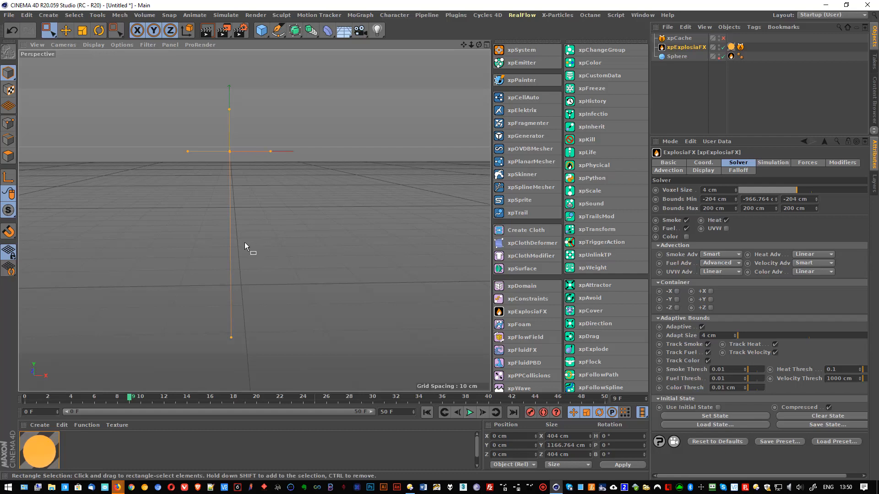
pyautogui.click(425, 412)
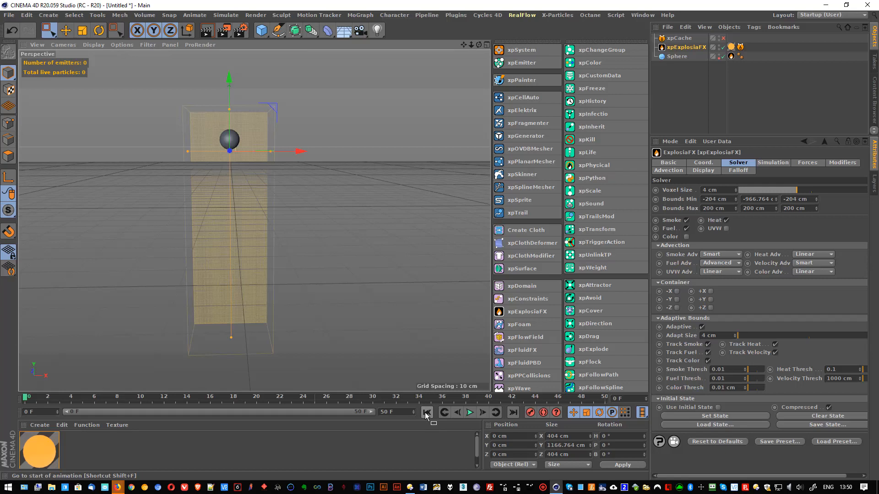
pyautogui.click(470, 413)
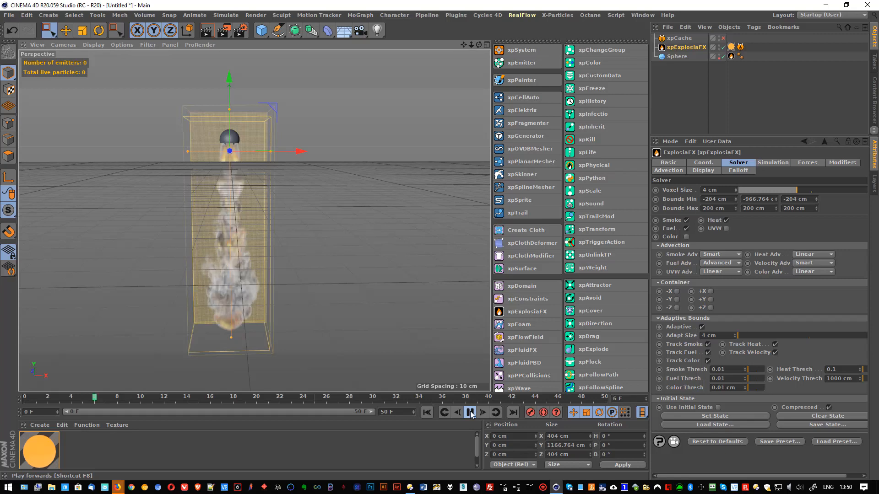
pyautogui.click(470, 413)
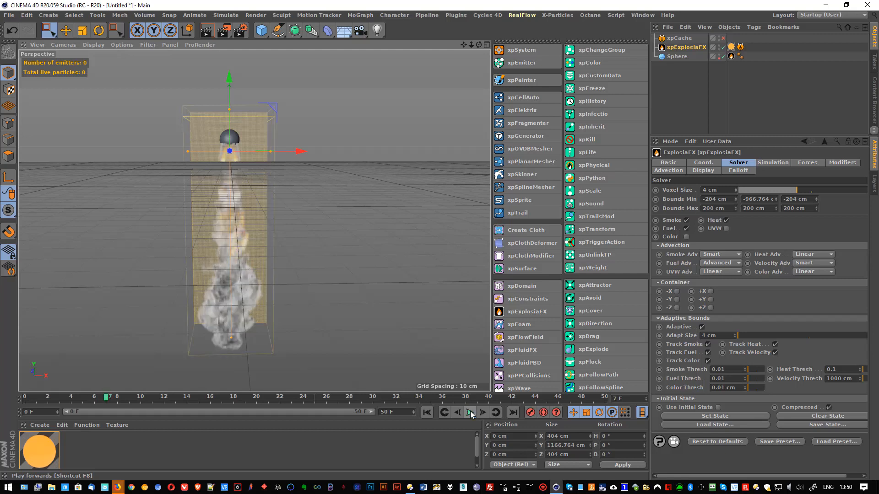
# Render frame 7 in the Cycles 4D Real-Time Preview and inspect the finer flame centred in its window
pyautogui.click(487, 16)
pyautogui.click(499, 87)
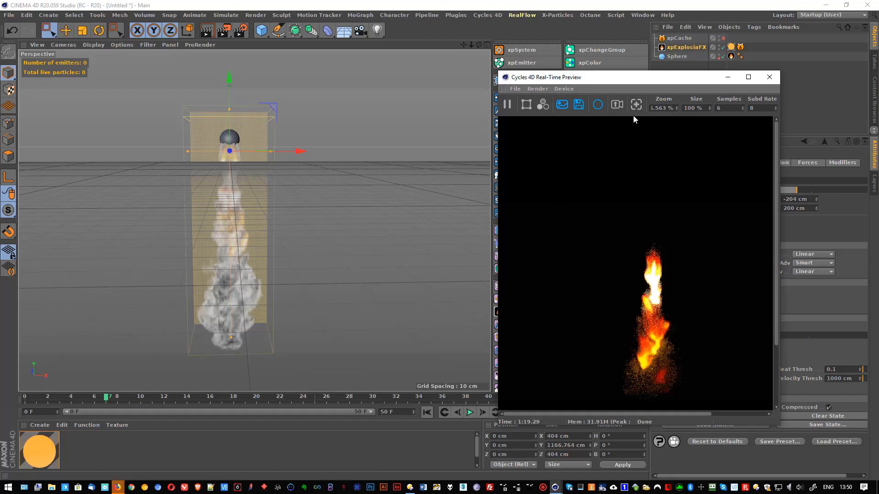
pyautogui.moveTo(639, 78); pyautogui.dragTo(419, 66)
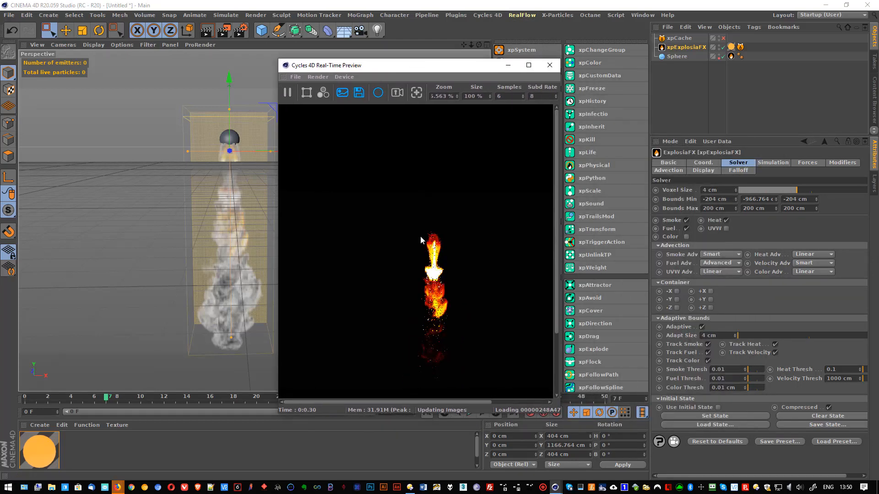
pyautogui.scroll(2, 438, 291)
pyautogui.scroll(-2, 438, 292)
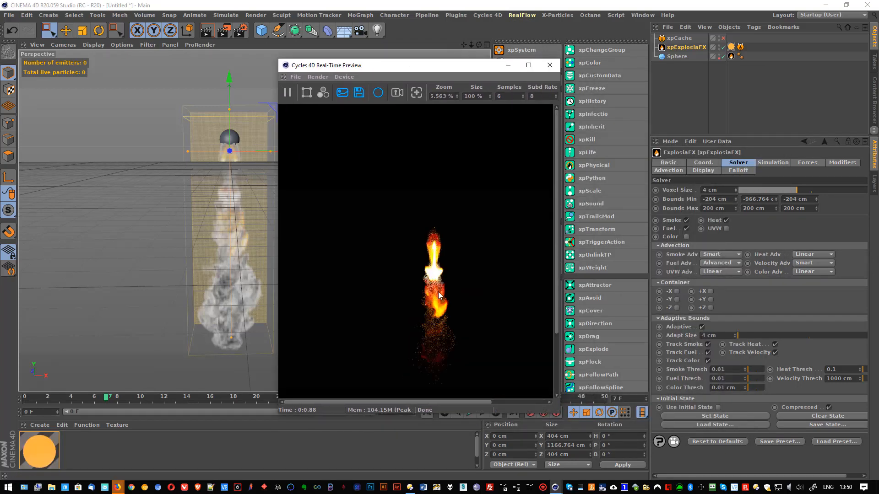
pyautogui.moveTo(438, 292); pyautogui.dragTo(413, 243)
pyautogui.scroll(1, 414, 242)
pyautogui.moveTo(435, 292); pyautogui.dragTo(402, 255)
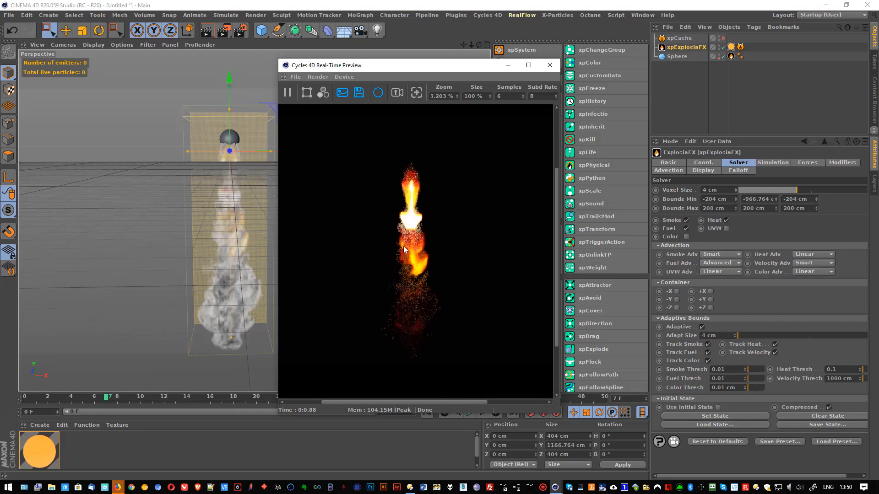
# Set the Real-Time Preview samples to 10 and close the preview after it renders
pyautogui.doubleClick(514, 96)
pyautogui.write('10')
pyautogui.press('Return')
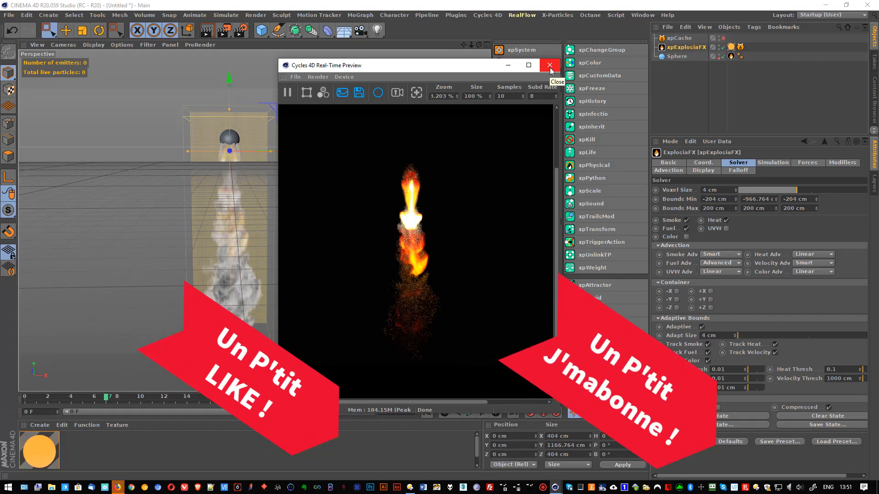
pyautogui.click(550, 65)
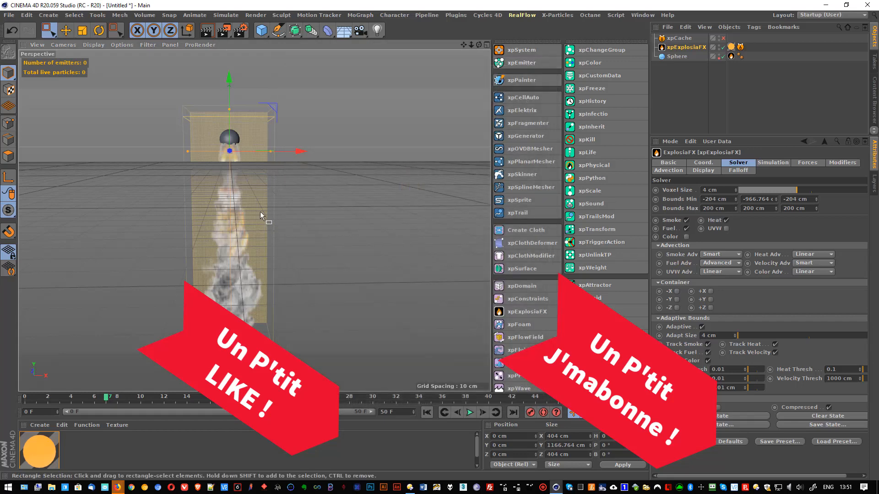